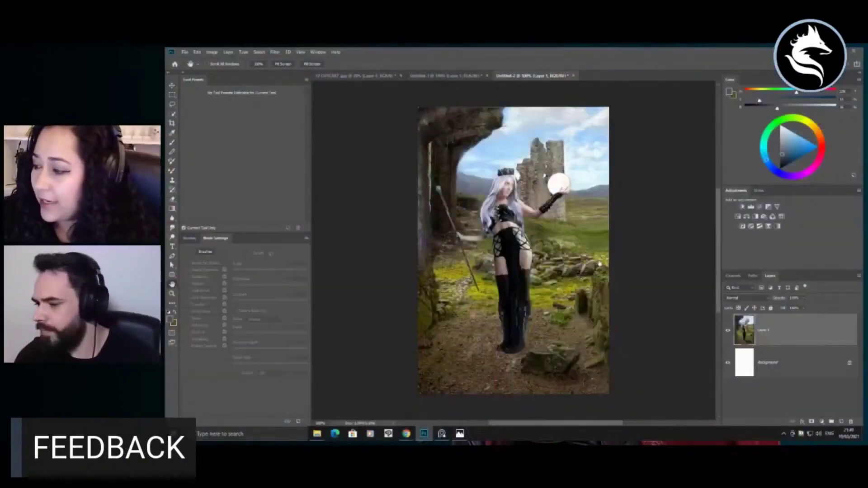
key(c)
click(574, 252)
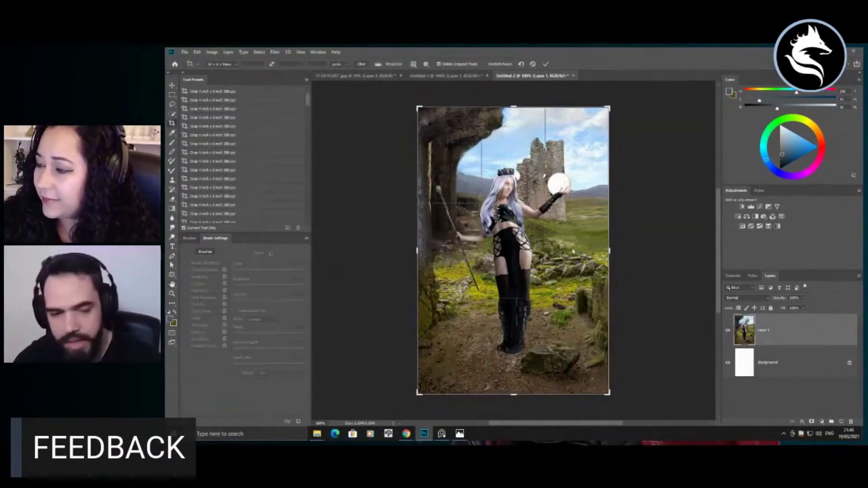
key(Return)
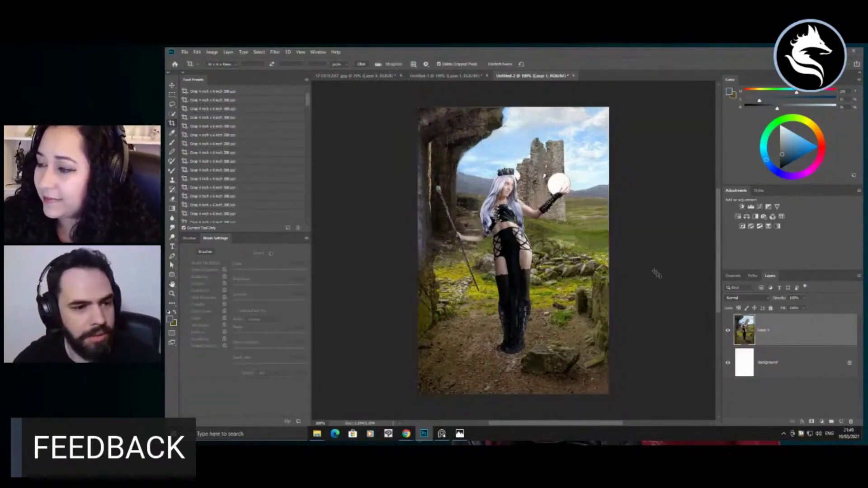
key(z)
drag(486, 241, 507, 240)
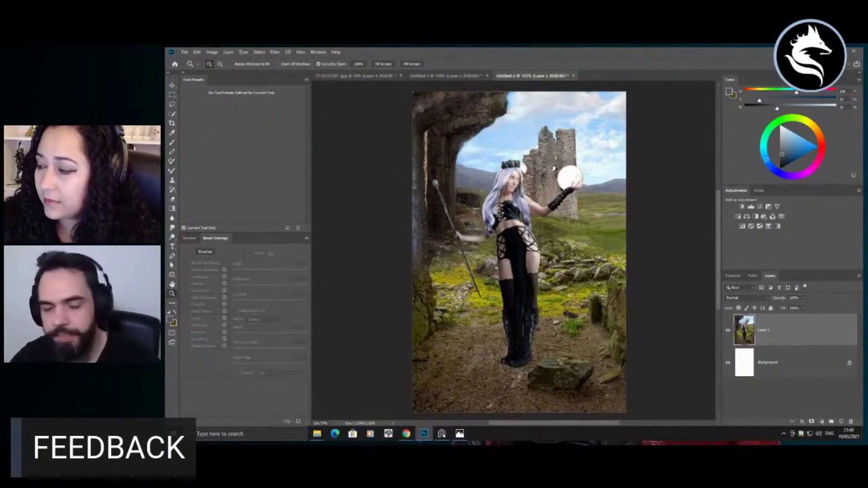
Step: Examine the painting of the dark-haired sorceress in the other open document and return to the castle ruins composite
click(466, 76)
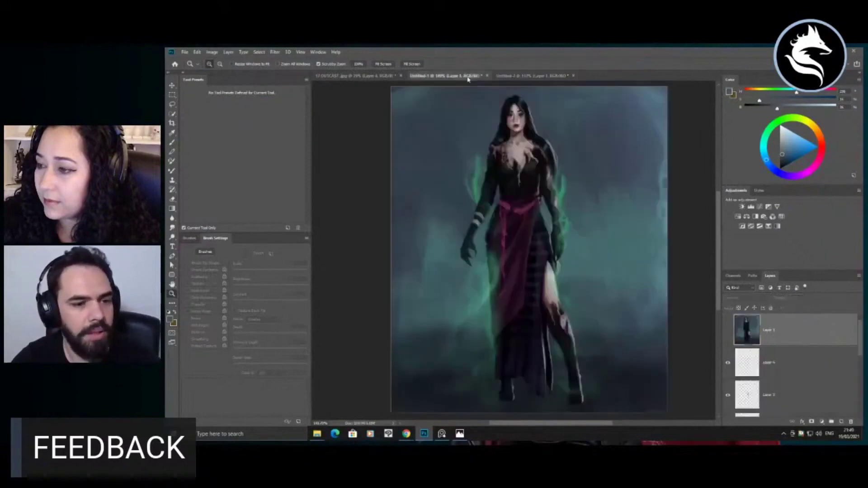
drag(556, 169, 535, 174)
drag(570, 184, 568, 199)
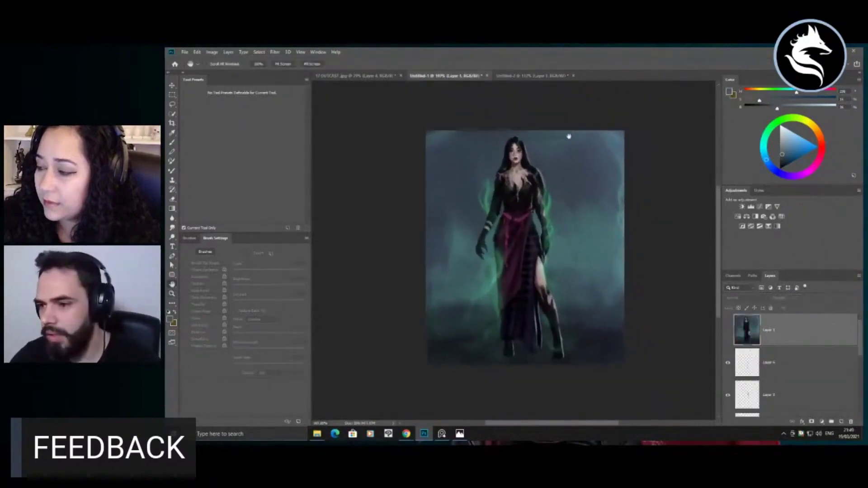
mouse_move(525, 164)
mouse_down()
mouse_move(512, 163)
mouse_move(534, 150)
mouse_up()
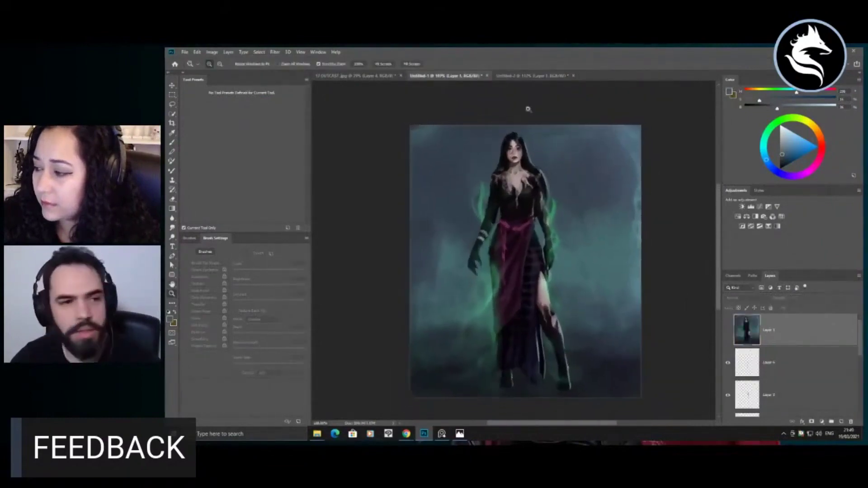
click(519, 77)
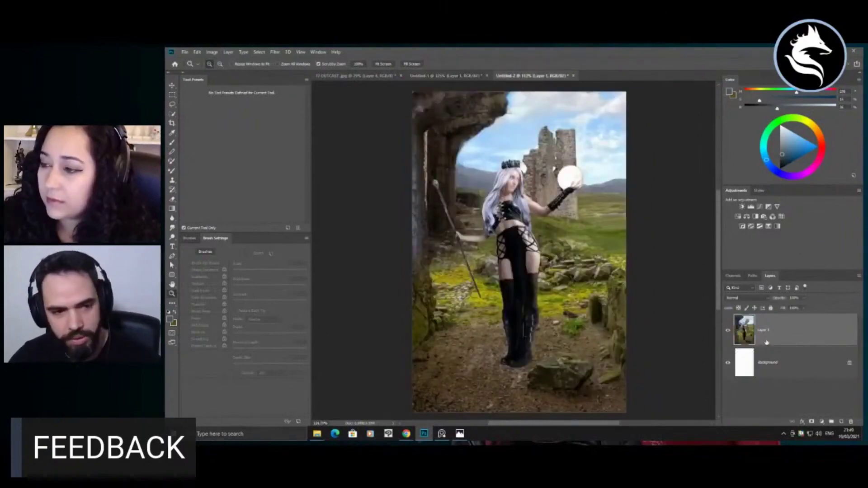
Step: Add a new empty layer above the castle ruins composite and try to apply Hue/Saturation to it
click(841, 423)
mouse_move(637, 305)
mouse_down()
mouse_move(619, 308)
mouse_move(629, 311)
mouse_up()
key(ctrl+t)
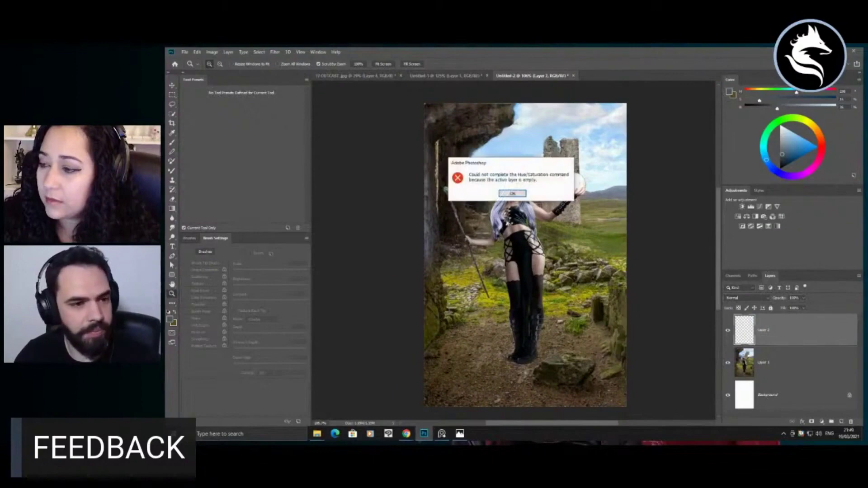
click(515, 195)
drag(572, 269, 579, 273)
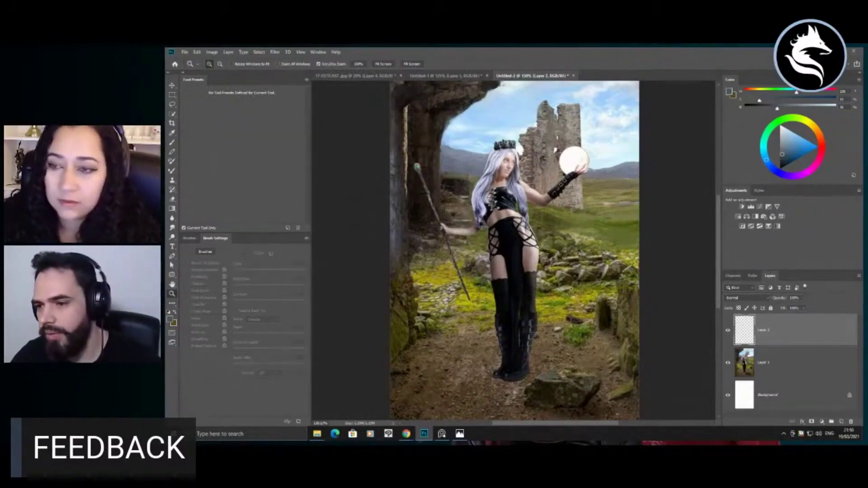
drag(581, 311, 562, 285)
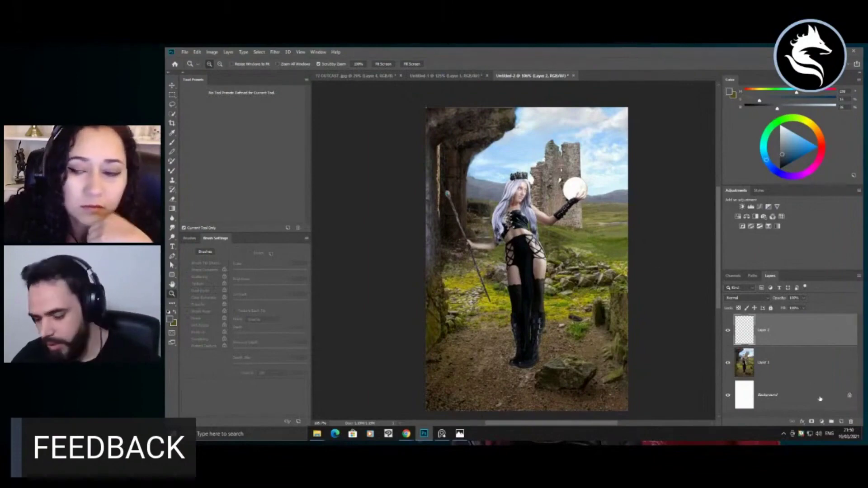
Step: Sample an olive green from the mossy ground as the Brush tool's colour
key(b)
alt+click(593, 298)
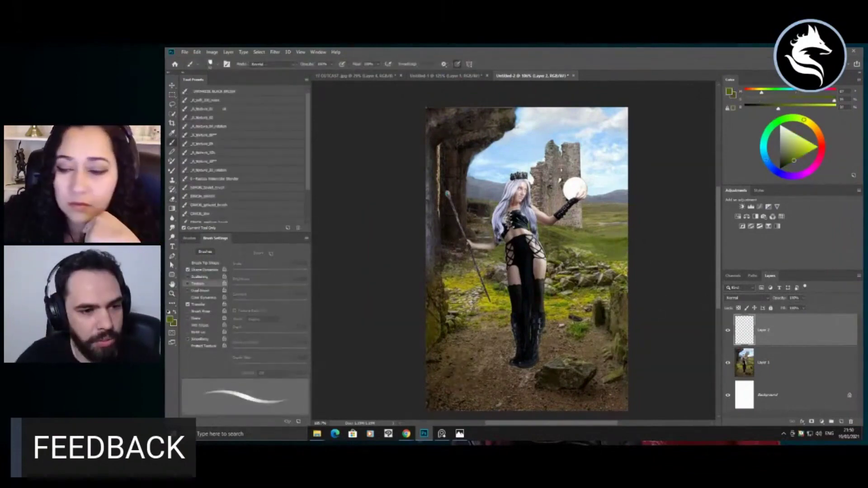
key(z)
mouse_move(538, 261)
mouse_down()
mouse_move(558, 261)
mouse_move(524, 261)
mouse_up()
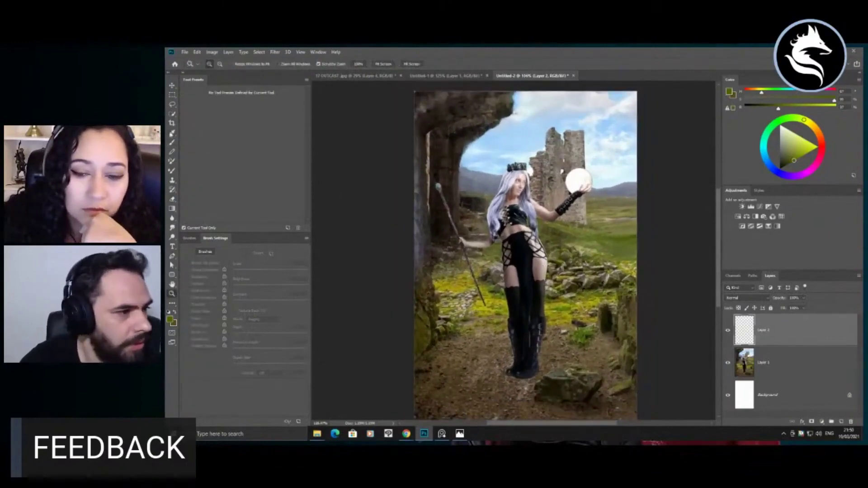
drag(491, 201, 520, 221)
key(b)
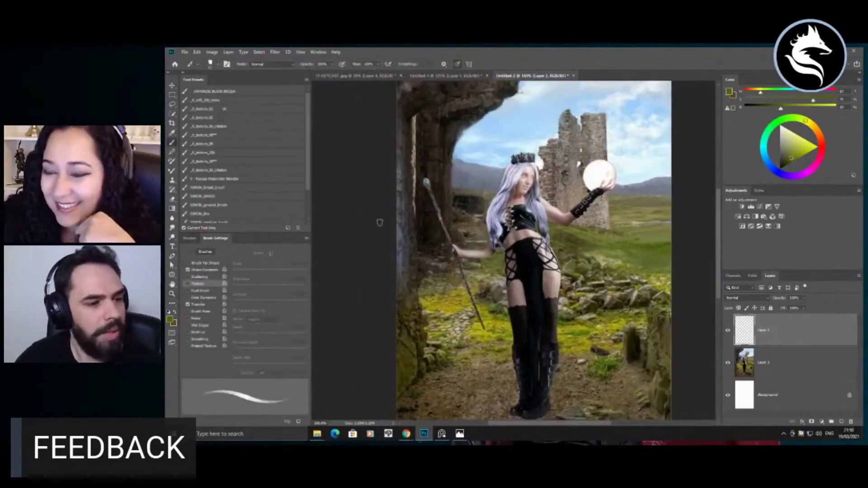
drag(564, 285, 544, 284)
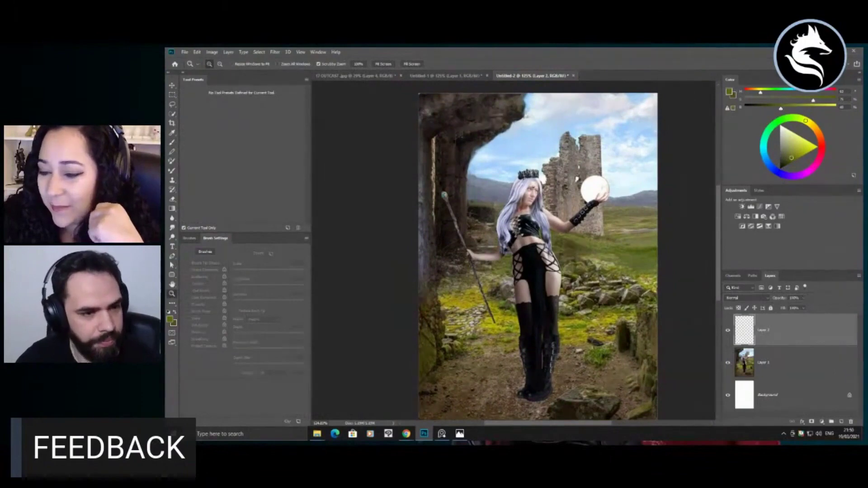
drag(596, 247, 590, 253)
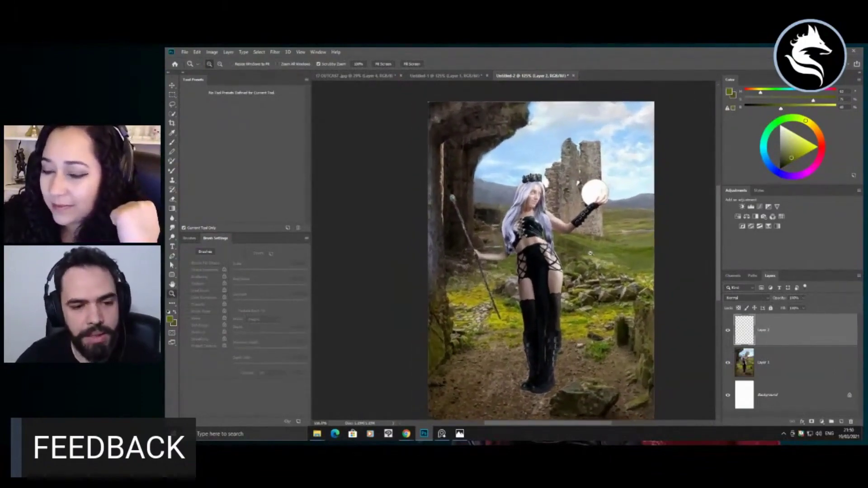
Step: Add another new layer at the top of the stack and get the Brush tool ready for painting on it
click(842, 421)
key(e)
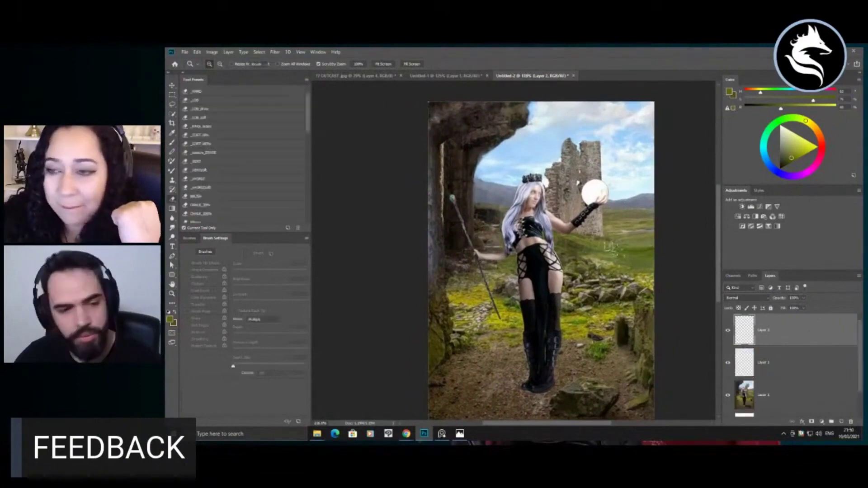
right_click(570, 255)
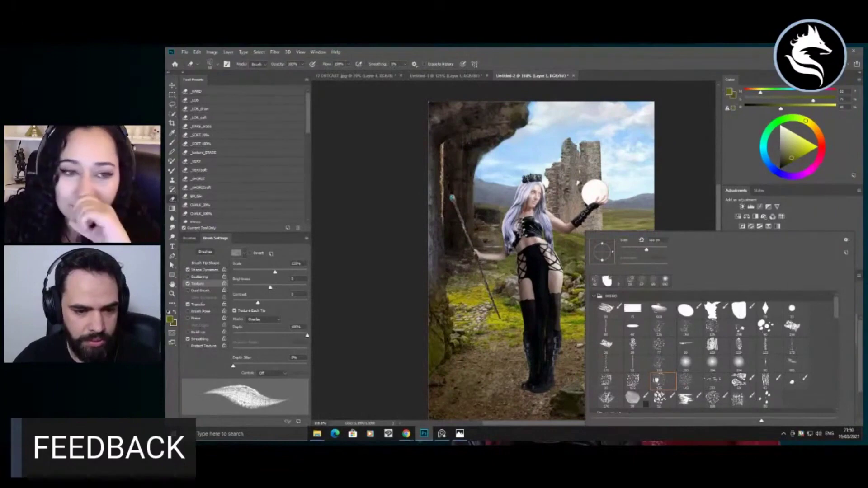
click(624, 186)
drag(623, 253, 613, 266)
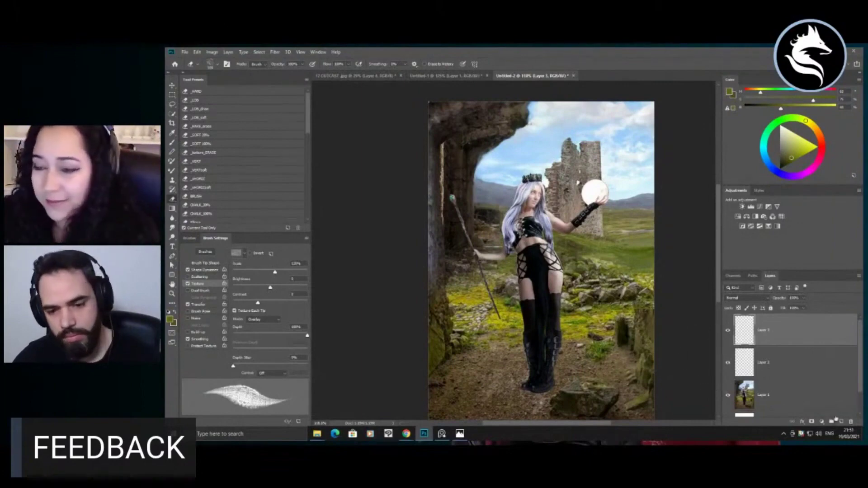
key(b)
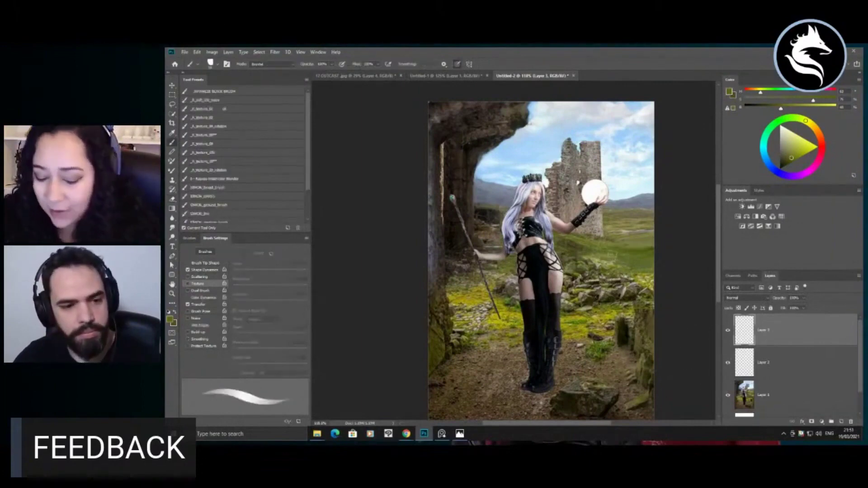
right_click(606, 271)
key(Escape)
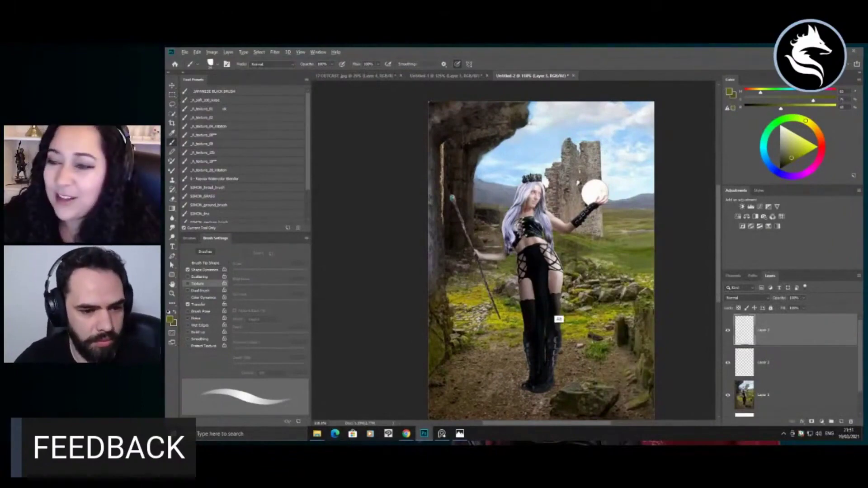
Step: Block in the ground beside the woman's legs with flat grey-brown and muted purple sampled from the figure, enlarging the brush
alt+click(559, 298)
mouse_move(612, 264)
mouse_down()
mouse_move(611, 316)
mouse_move(599, 319)
mouse_move(595, 334)
mouse_move(582, 304)
mouse_up()
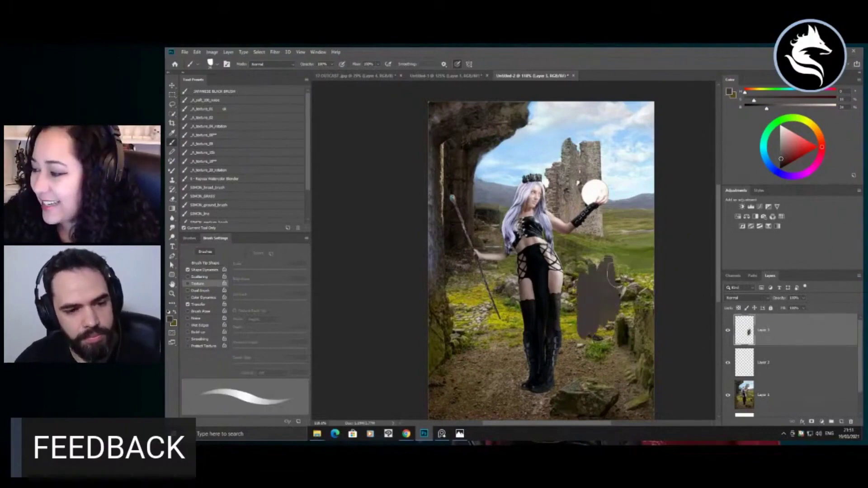
key(bracketright)
key(bracketright)
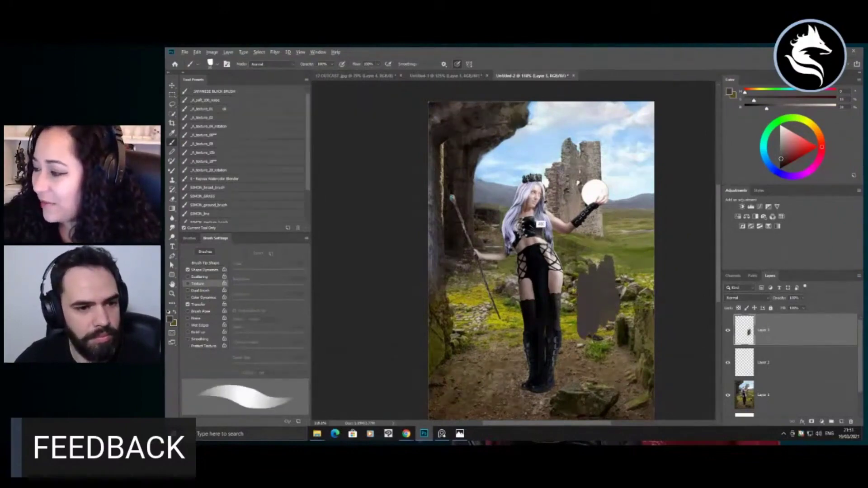
alt+click(540, 207)
mouse_move(605, 296)
mouse_down()
mouse_move(610, 316)
mouse_move(595, 285)
mouse_move(591, 313)
mouse_move(586, 298)
mouse_move(580, 305)
mouse_move(587, 274)
mouse_move(567, 319)
mouse_move(574, 286)
mouse_move(577, 304)
mouse_up()
mouse_move(592, 357)
mouse_down()
mouse_move(588, 375)
mouse_move(577, 371)
mouse_move(568, 345)
mouse_move(560, 377)
mouse_move(604, 357)
mouse_move(617, 338)
mouse_move(579, 351)
mouse_move(620, 317)
mouse_move(649, 370)
mouse_up()
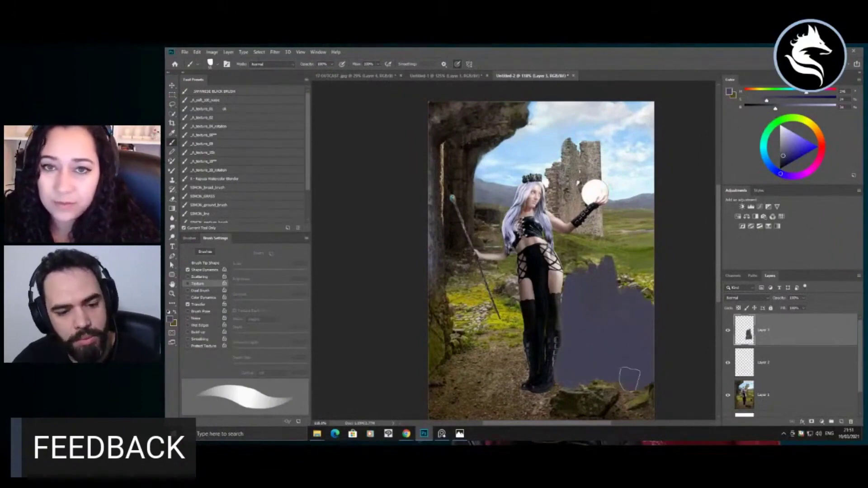
Step: Extend the muted purple across the rest of the foreground and over the hills and sky beside the orb in tall strokes
key(z)
drag(505, 379, 508, 378)
key(b)
mouse_move(448, 334)
mouse_down()
mouse_move(475, 341)
mouse_move(420, 362)
mouse_move(453, 320)
mouse_move(477, 315)
mouse_move(503, 353)
mouse_move(509, 307)
mouse_move(520, 370)
mouse_move(501, 370)
mouse_move(522, 374)
mouse_move(501, 380)
mouse_move(591, 407)
mouse_move(453, 417)
mouse_move(563, 411)
mouse_move(503, 402)
mouse_move(514, 396)
mouse_move(502, 401)
mouse_move(615, 406)
mouse_move(573, 401)
mouse_move(576, 388)
mouse_move(563, 395)
mouse_move(594, 383)
mouse_move(605, 397)
mouse_move(599, 408)
mouse_move(457, 399)
mouse_move(494, 392)
mouse_move(430, 408)
mouse_move(428, 376)
mouse_move(442, 322)
mouse_up()
mouse_move(627, 120)
mouse_down()
mouse_move(638, 244)
mouse_move(608, 235)
mouse_move(603, 199)
mouse_move(587, 222)
mouse_up()
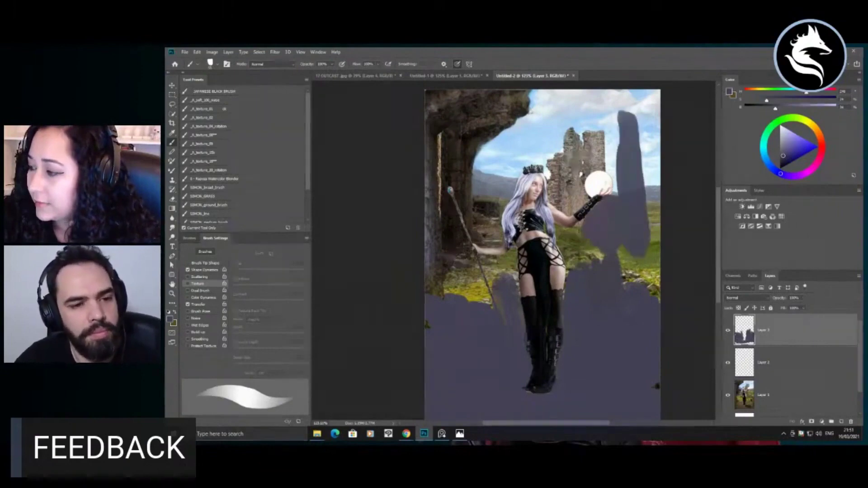
mouse_move(588, 253)
mouse_down()
mouse_move(572, 267)
mouse_move(633, 272)
mouse_move(672, 169)
mouse_move(644, 97)
mouse_up()
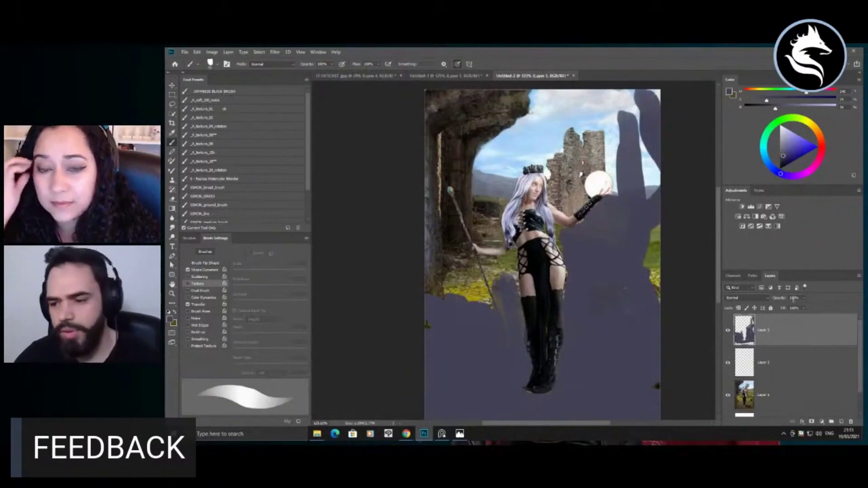
mouse_move(406, 434)
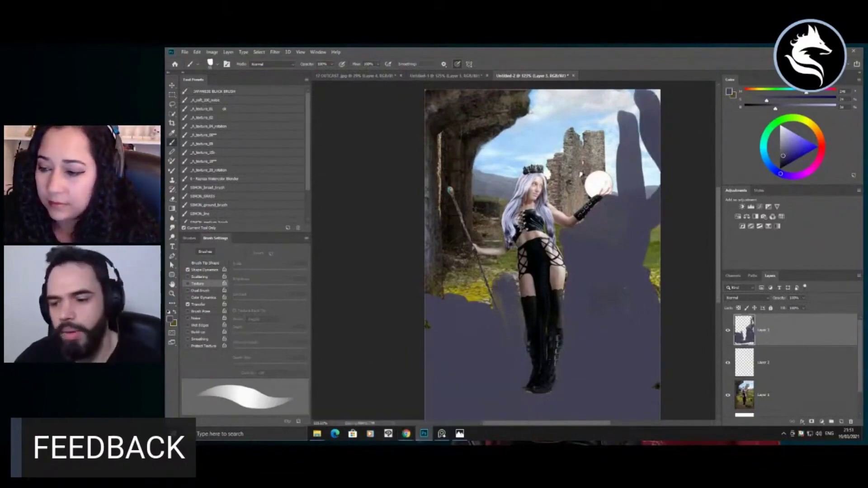
Step: Hide the purple paint layer and select the woman's figure and the glowing orb with the Quick Selection tool
key(w)
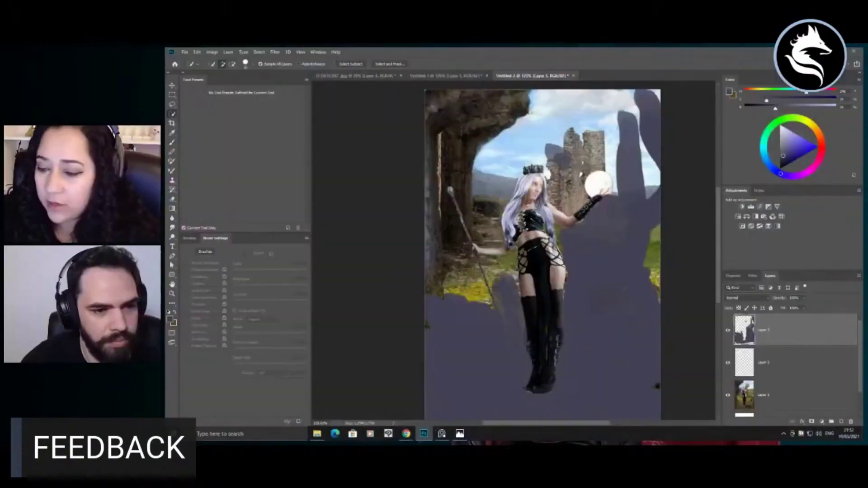
click(727, 332)
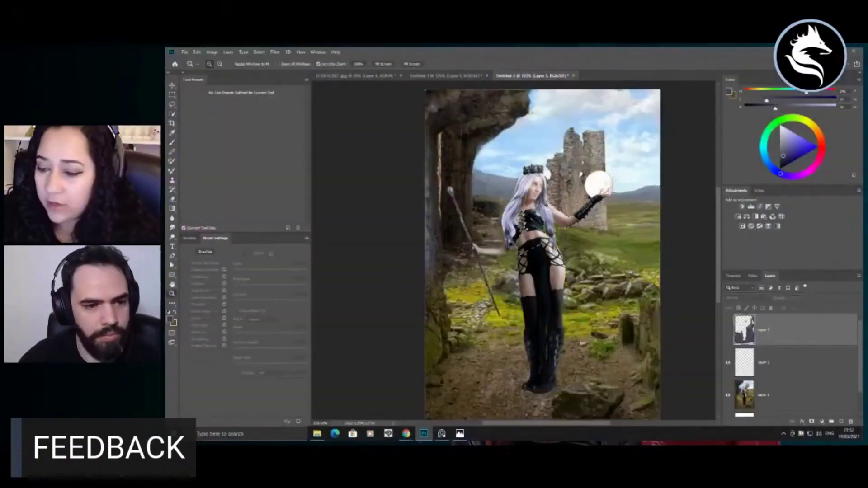
key(z)
drag(577, 204, 620, 205)
click(173, 113)
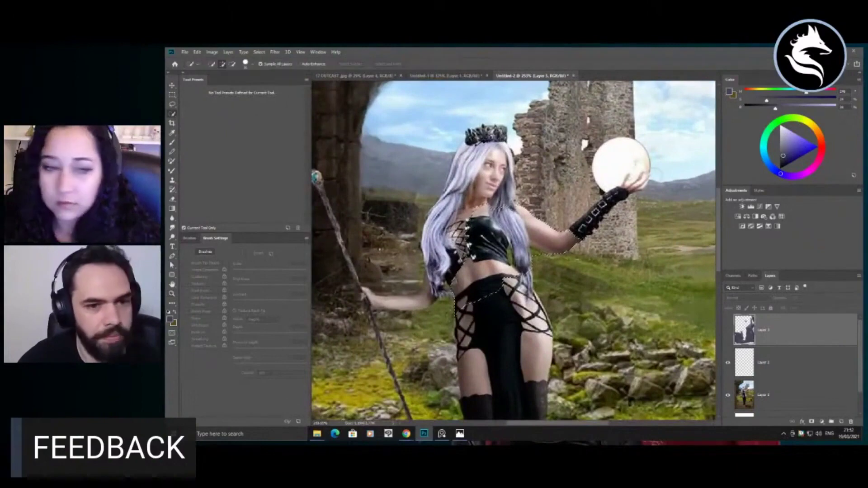
click(634, 169)
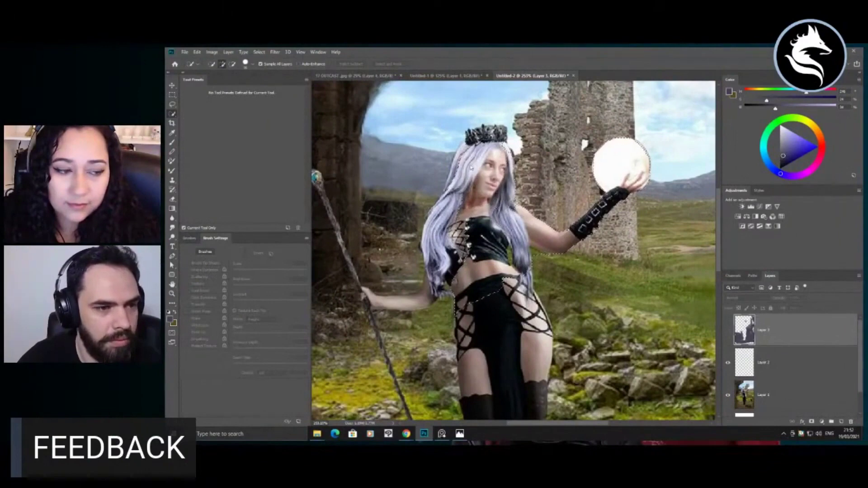
Step: Extend the quick selection over the woman's arm that holds the staff
key(z)
mouse_move(500, 253)
mouse_down()
mouse_move(456, 254)
mouse_move(465, 253)
mouse_up()
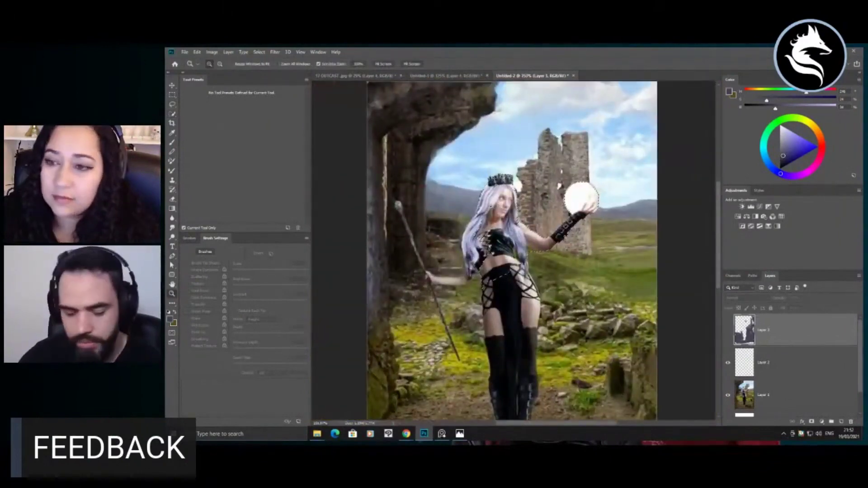
key(r)
click(172, 114)
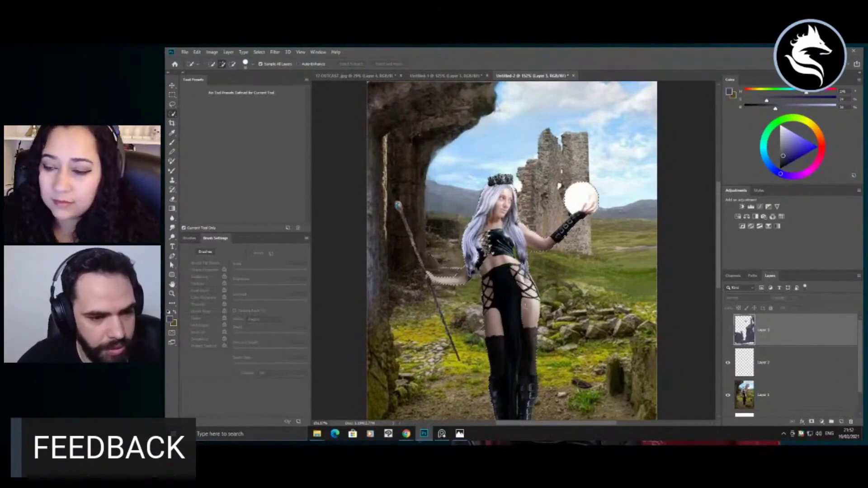
key(z)
drag(532, 376, 540, 407)
key(j)
click(541, 407)
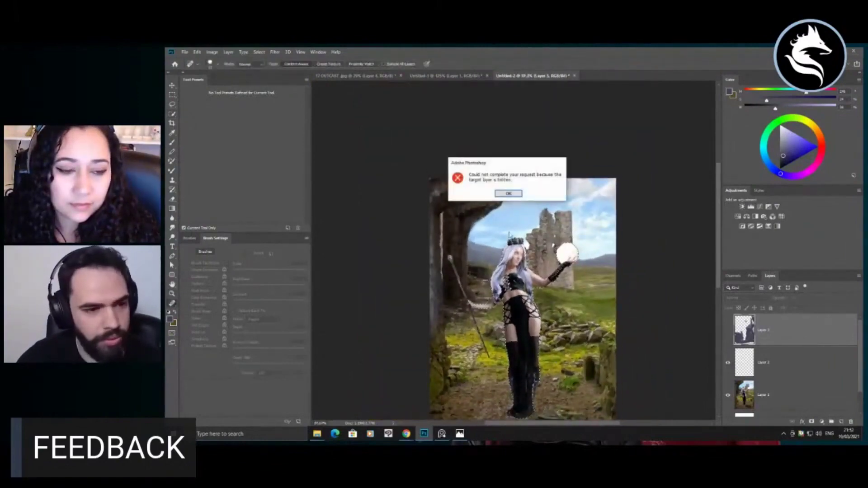
click(508, 193)
Step: Refine the selection edge along the woman's boots with the Lasso tool
key(z)
scroll(540, 312, down, 5)
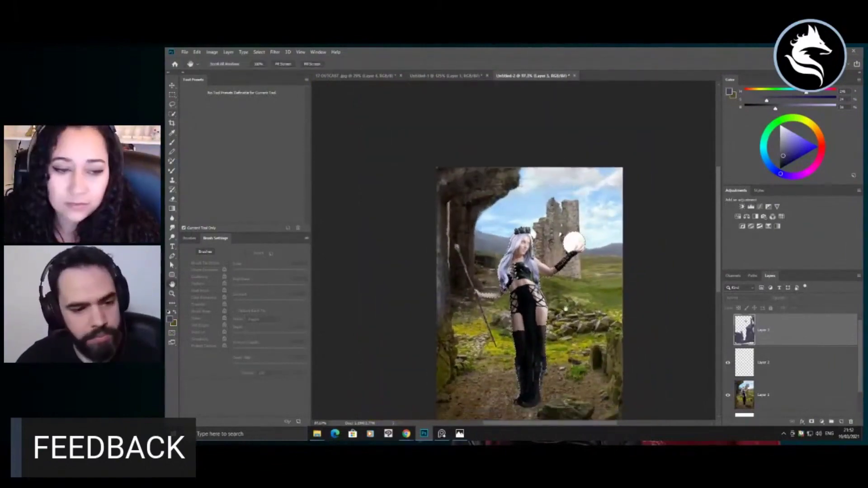
click(540, 311)
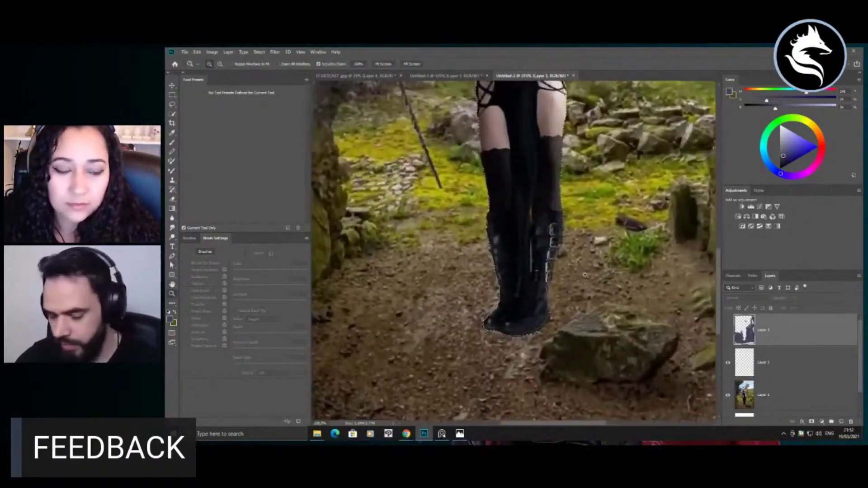
key(l)
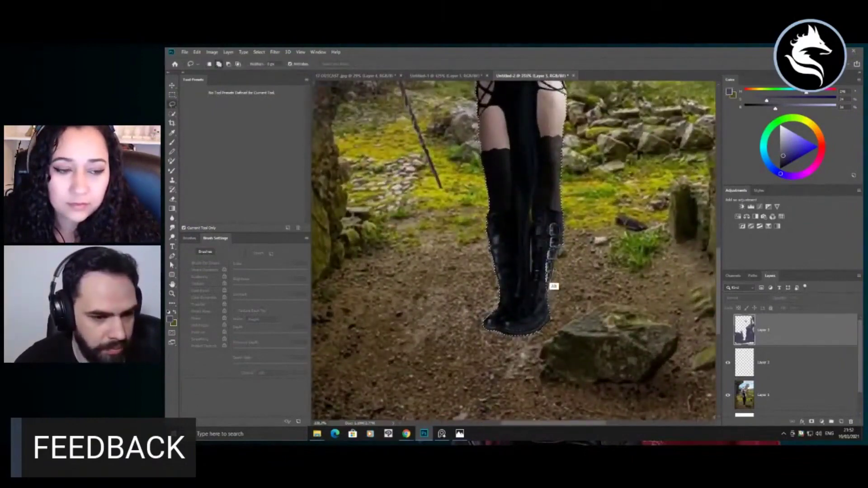
key(z)
drag(521, 287, 470, 271)
Step: Clean up the selection around the arm holding the staff with the Lasso tool
drag(498, 213, 550, 225)
key(l)
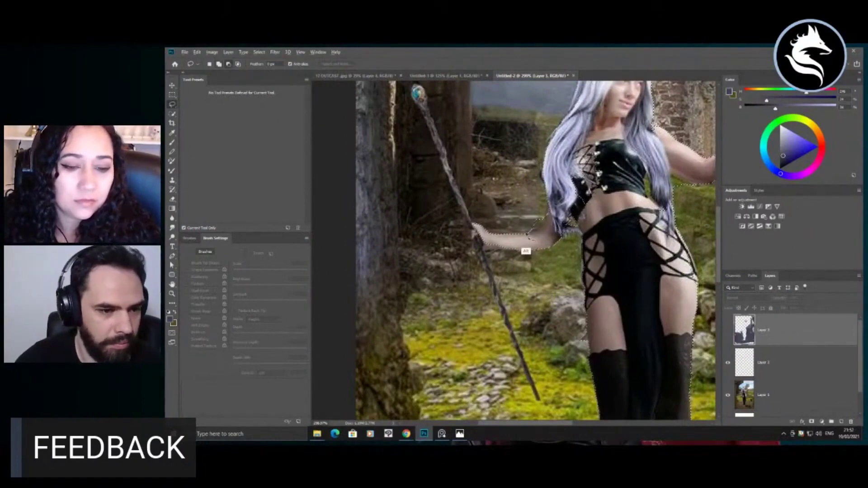
key(ctrl+space)
mouse_move(520, 235)
mouse_down()
mouse_move(495, 242)
mouse_move(511, 253)
mouse_up()
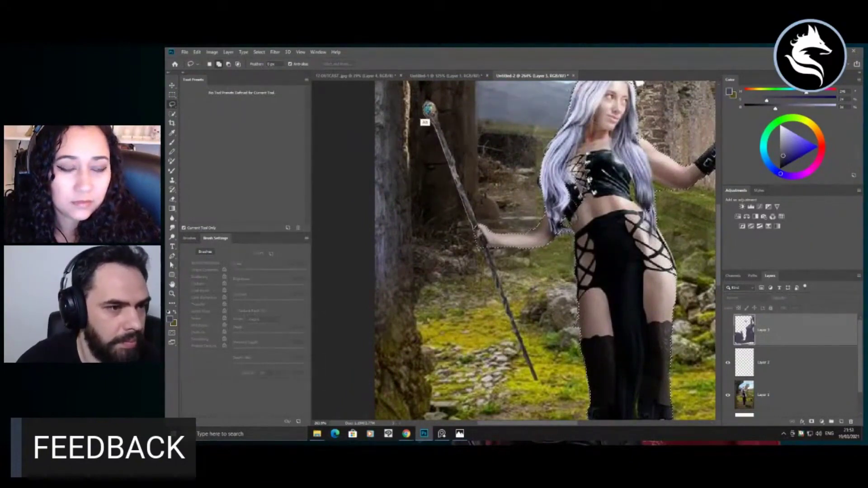
Step: Add the whole staff to the selection, tracing straight lasso edges from the gem head down to the tip and back
alt+click(438, 122)
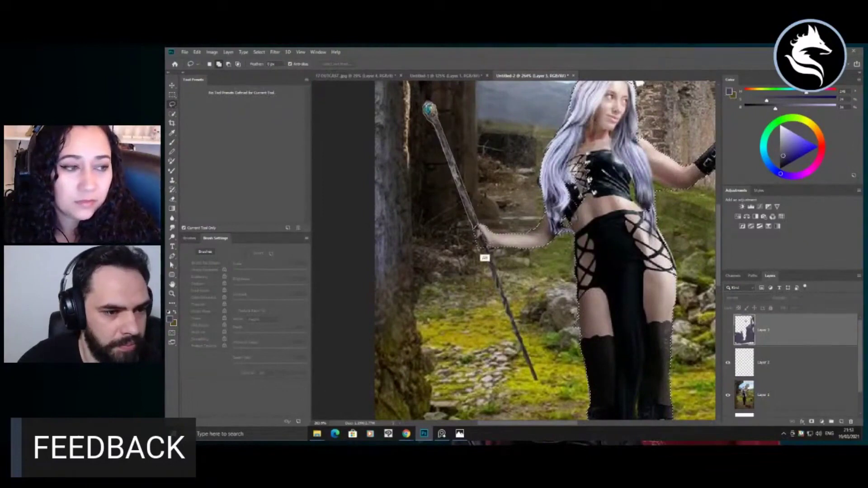
drag(536, 382, 539, 390)
alt+click(537, 379)
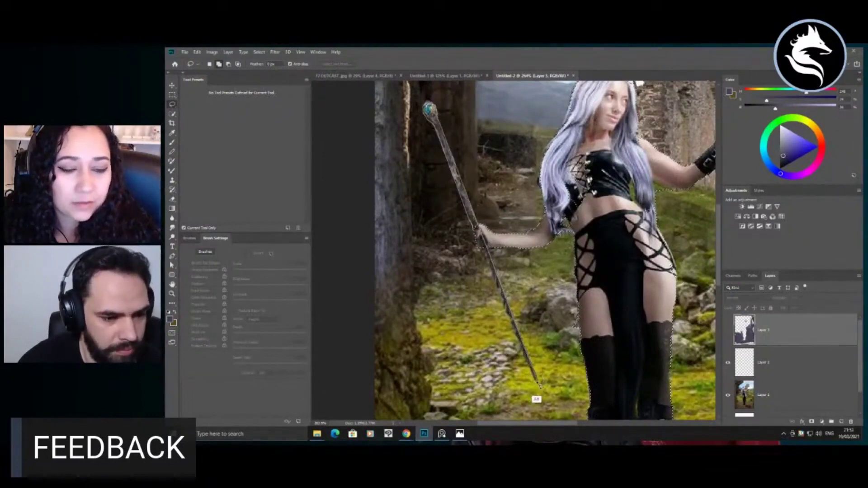
alt+click(469, 212)
key(ctrl+space)
drag(532, 242, 488, 237)
Step: Copy the selected woman, staff and orb from the photo onto a separate layer
mouse_move(584, 136)
mouse_down()
mouse_move(604, 167)
mouse_move(586, 183)
mouse_up()
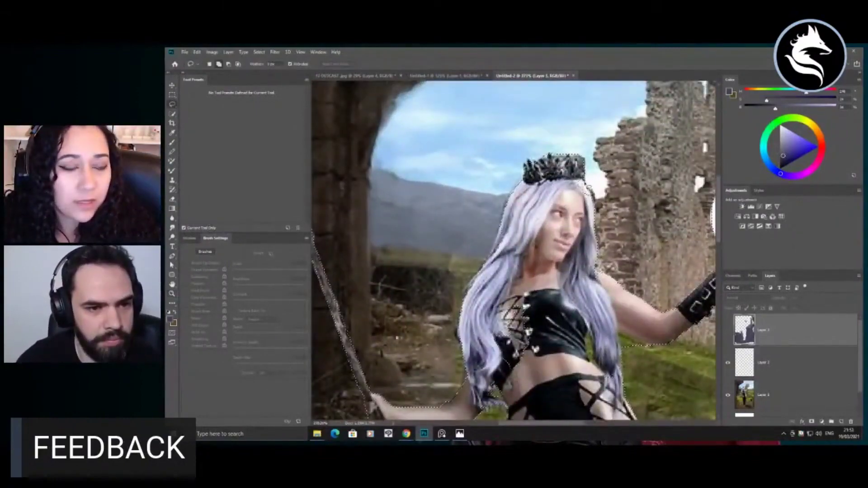
key(ctrl+d)
drag(567, 208, 523, 212)
drag(607, 294, 643, 291)
key(l)
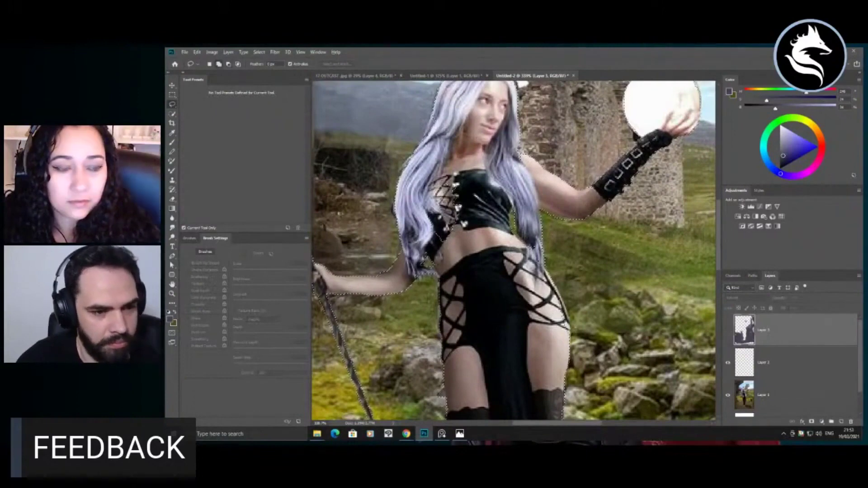
key(ctrl+j)
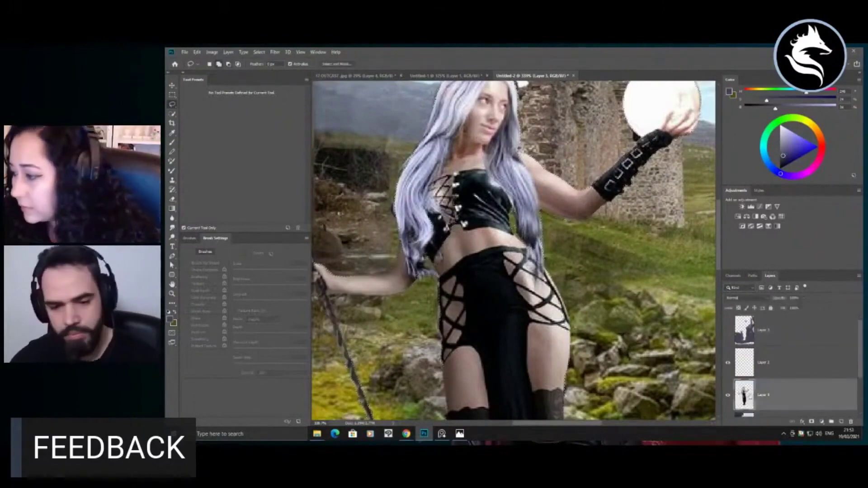
Step: Place the cut-out figure layer above the purple paint layer and add a blank layer directly beneath the figure
click(841, 421)
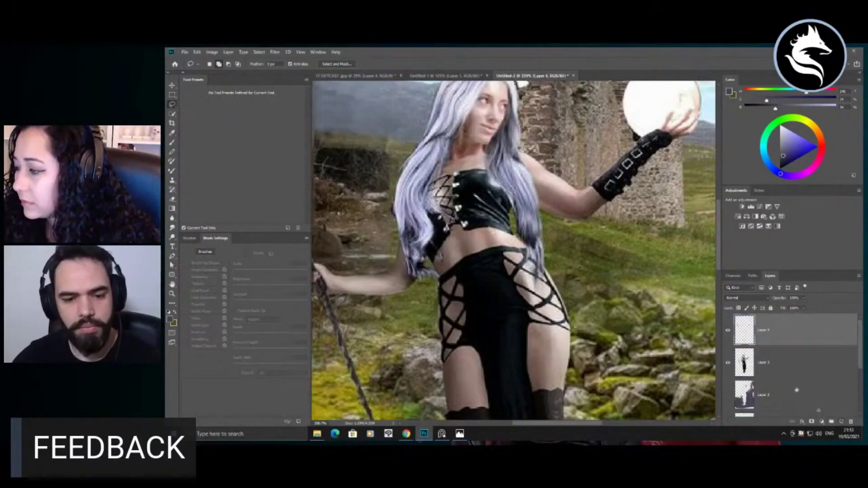
key(z)
drag(667, 302, 615, 302)
drag(751, 340, 760, 377)
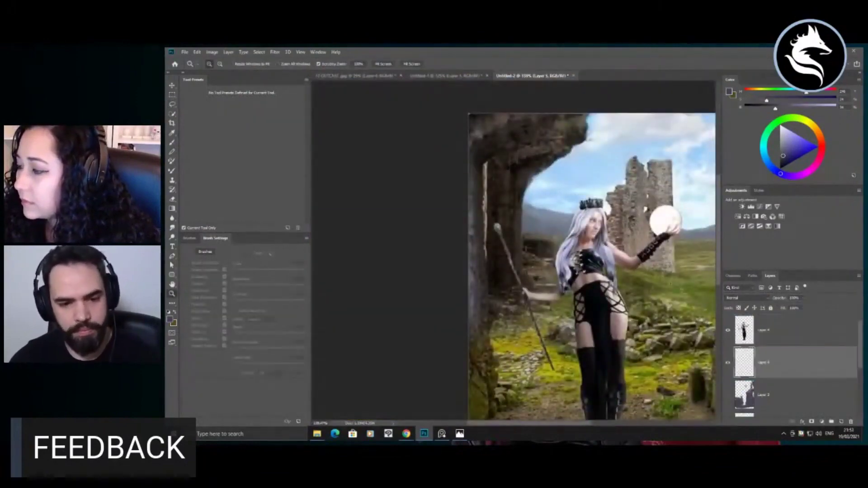
Step: Show the purple paint layer and fill the blank layer behind the figure with solid muted purple
drag(707, 131, 679, 358)
key(b)
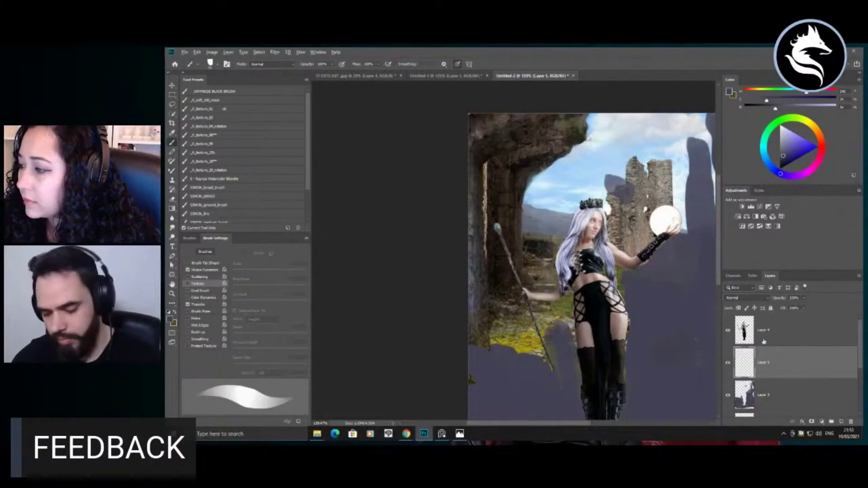
key(alt+BackSpace)
key(z)
drag(632, 206, 611, 235)
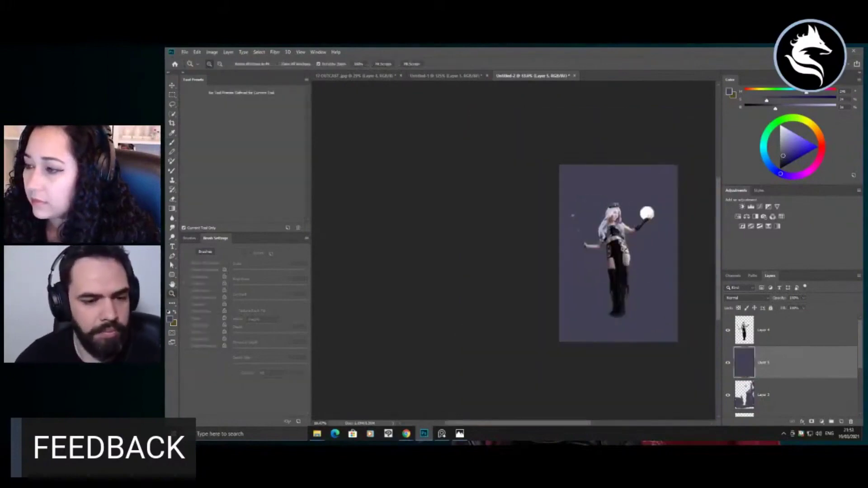
Step: Crop the canvas closer around the woman, staff and orb on all four sides
drag(656, 293, 666, 299)
drag(650, 239, 659, 241)
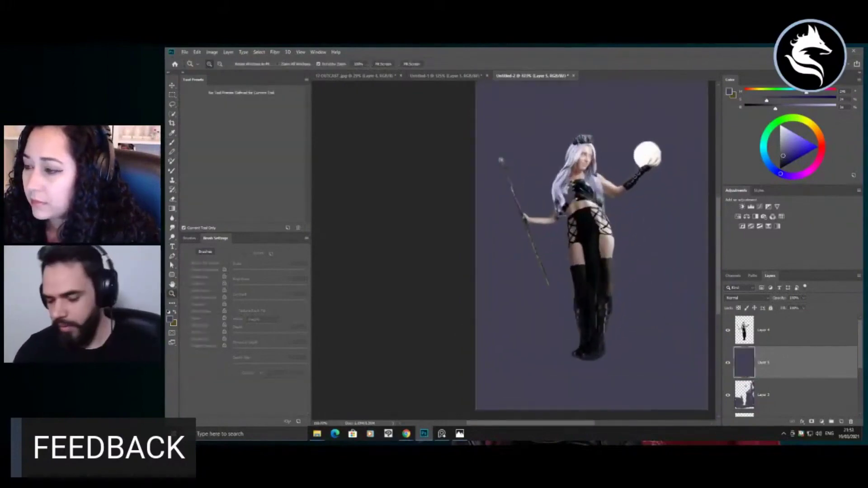
drag(580, 257, 566, 256)
key(space)
drag(638, 239, 601, 254)
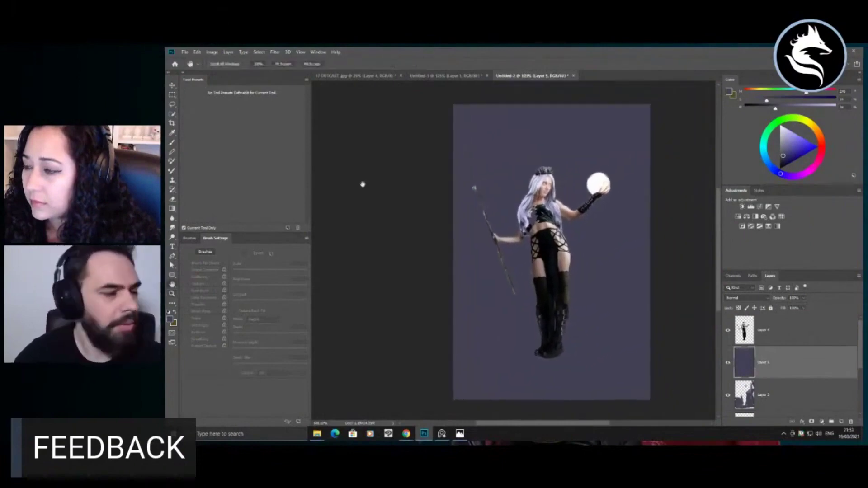
click(173, 124)
drag(550, 402, 551, 384)
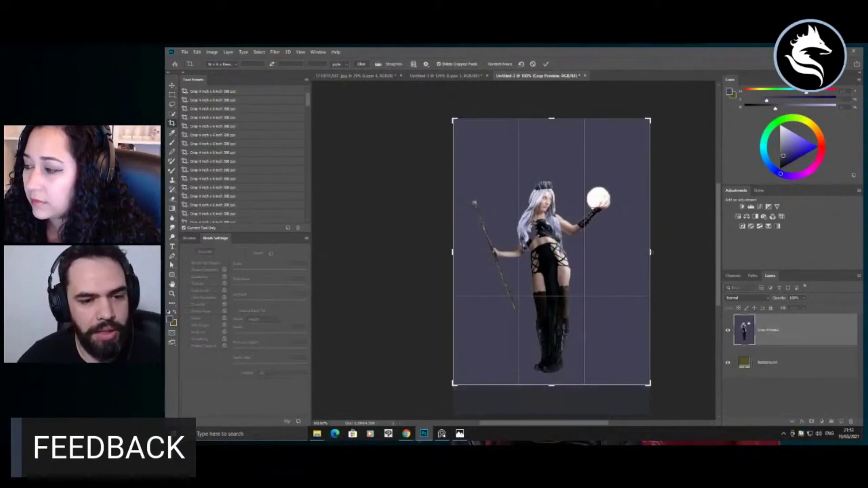
drag(651, 252, 629, 252)
drag(463, 251, 482, 245)
drag(551, 126, 533, 168)
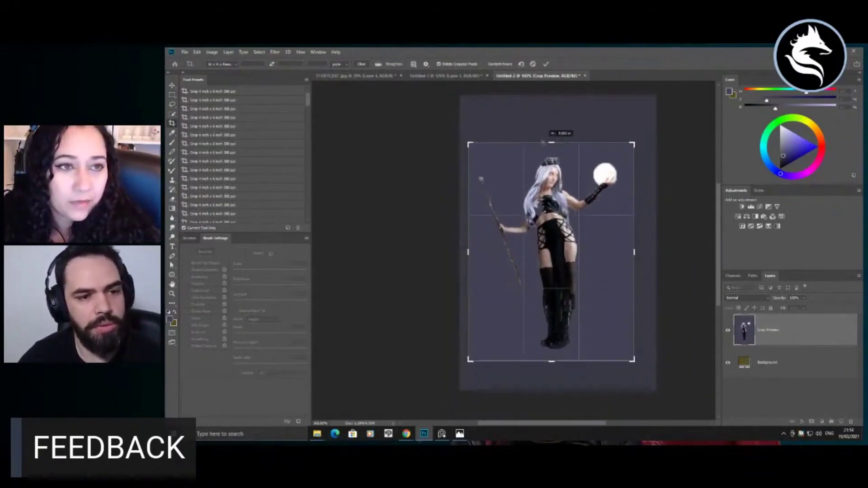
key(Return)
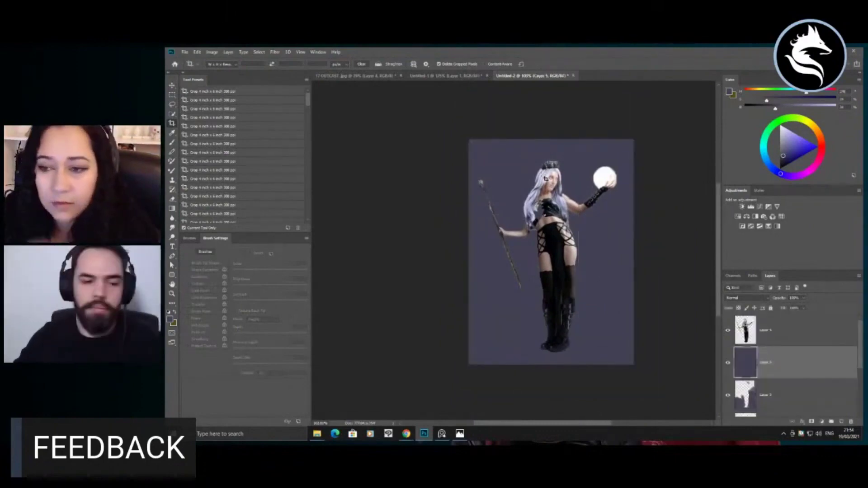
Step: Reduce the saturation of the purple background layer with Hue/Saturation
key(ctrl+u)
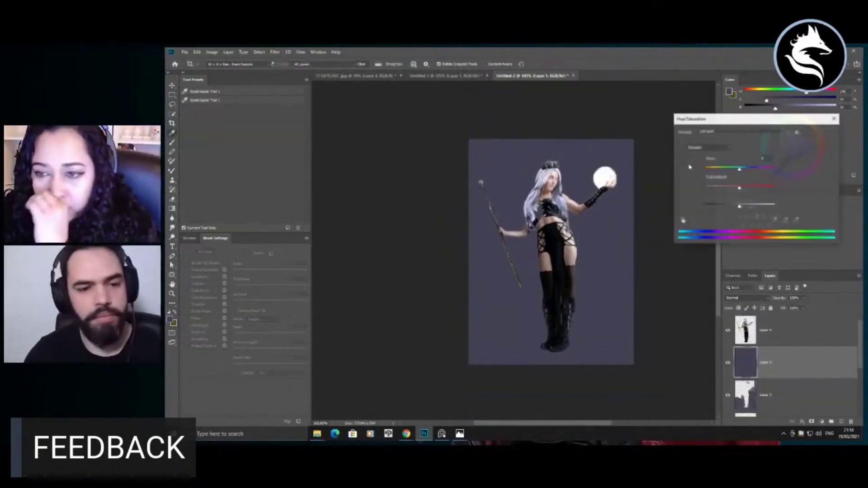
drag(739, 186, 727, 189)
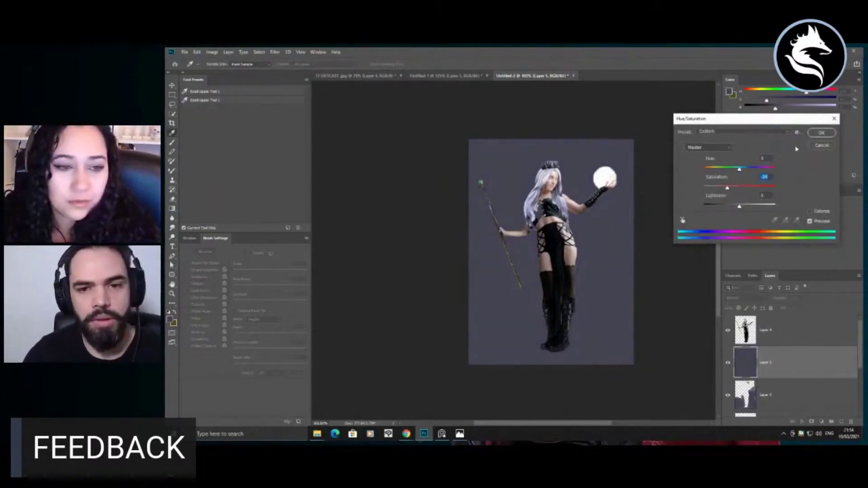
key(Return)
Step: Add a new layer above the figure and lasso tall pointed spikes rising from the woman's crown
key(z)
drag(548, 209, 576, 220)
drag(524, 175, 571, 181)
drag(575, 139, 595, 181)
click(771, 335)
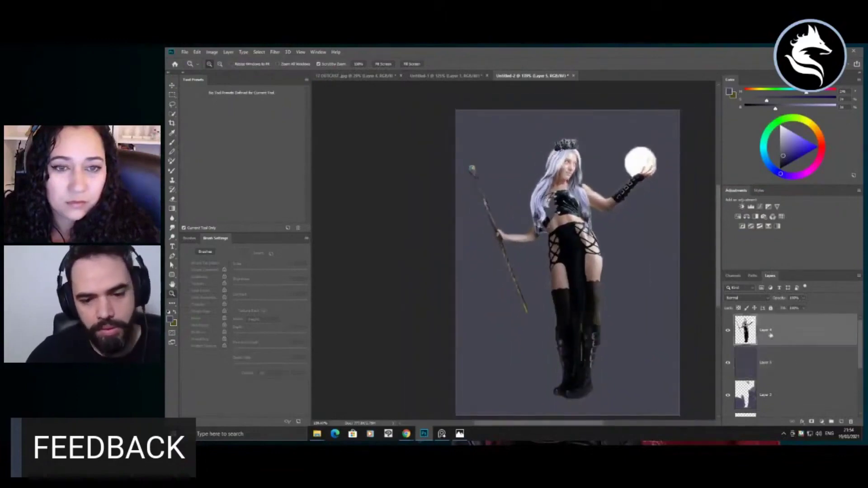
click(841, 422)
click(592, 155)
key(l)
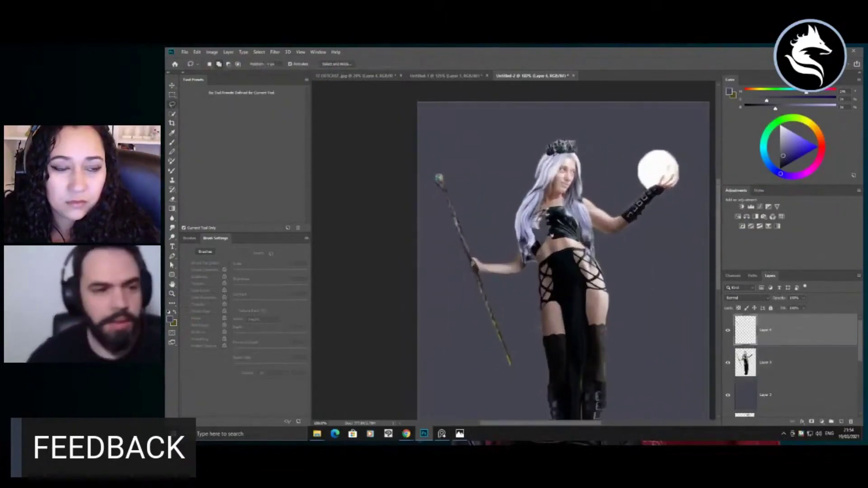
drag(561, 129, 581, 128)
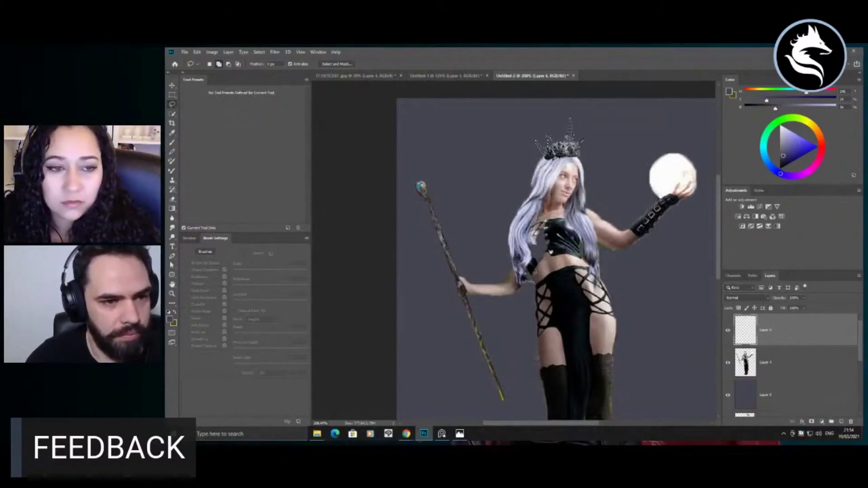
Step: Try to fill the selected crown spikes with greys sampled from the crown
key(b)
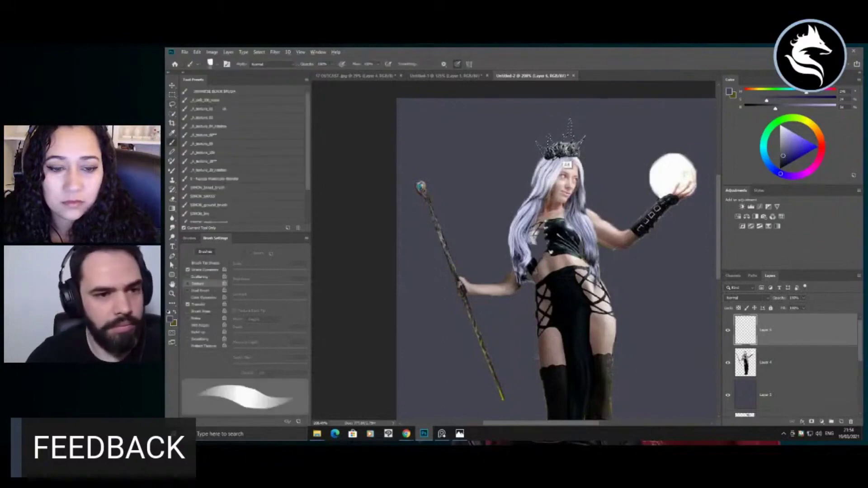
alt+click(561, 155)
mouse_move(575, 126)
mouse_down()
mouse_move(535, 132)
mouse_move(541, 139)
mouse_up()
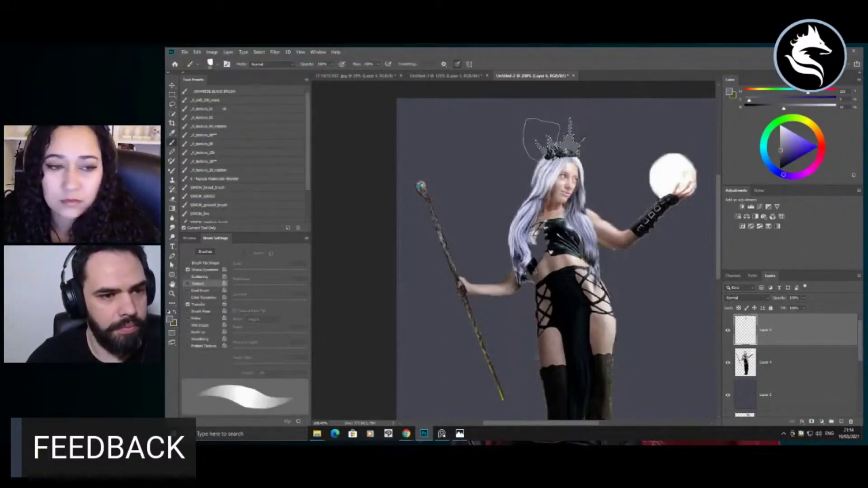
key(ctrl+space)
mouse_move(571, 175)
mouse_down()
mouse_move(538, 176)
mouse_move(597, 177)
mouse_up()
alt+click(563, 185)
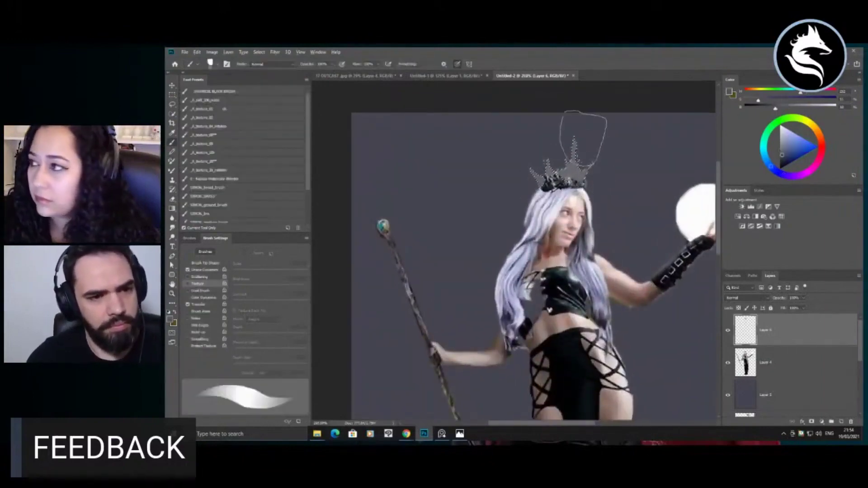
alt+click(568, 156)
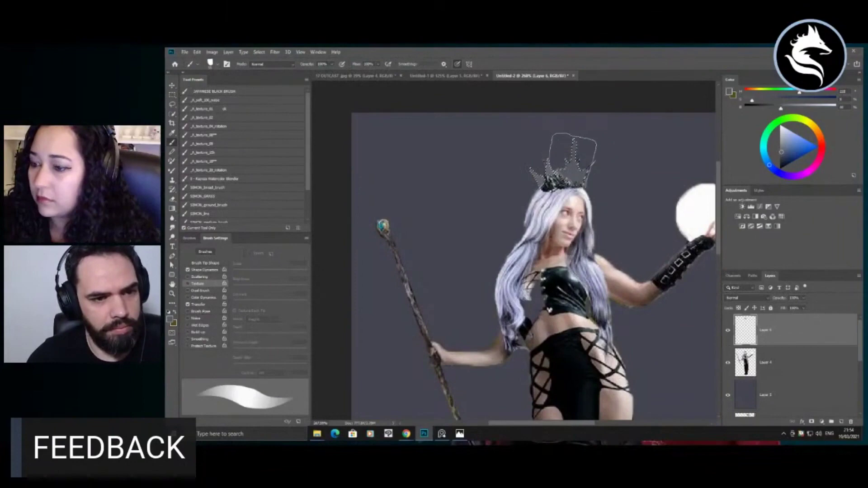
key(ctrl+z)
Step: Paint the selected crown spikes with a dark blue-grey sampled from the crown's base
alt+click(557, 186)
drag(579, 158, 550, 164)
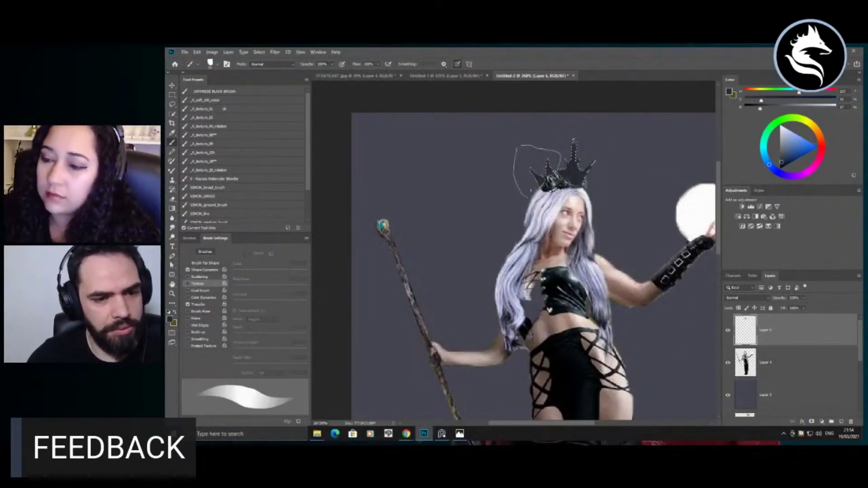
Step: Paint over the woman's long hair with a finer brush in pale lavender sampled from the hair
key(z)
drag(502, 172, 454, 170)
mouse_move(523, 183)
mouse_down()
mouse_move(533, 183)
mouse_move(533, 208)
mouse_up()
key(b)
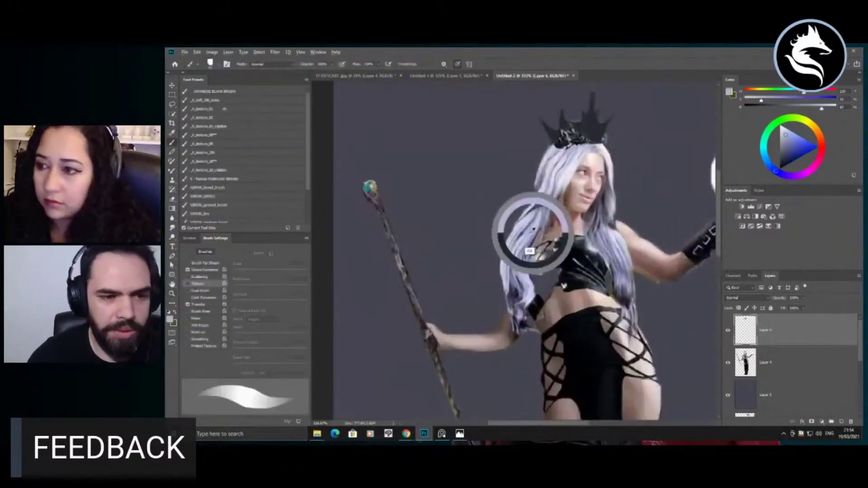
alt+click(535, 230)
key(z)
mouse_move(545, 226)
mouse_down()
mouse_move(537, 224)
mouse_move(555, 233)
mouse_up()
drag(501, 206, 486, 195)
mouse_move(563, 214)
mouse_down()
mouse_move(532, 185)
mouse_move(541, 185)
mouse_move(525, 182)
mouse_move(533, 192)
mouse_up()
key(b)
key(z)
key(b)
key(z)
key(b)
Step: Brighten the hair strands with thin near-white highlights, sampling lighter tones from the hair near the face
alt+click(549, 186)
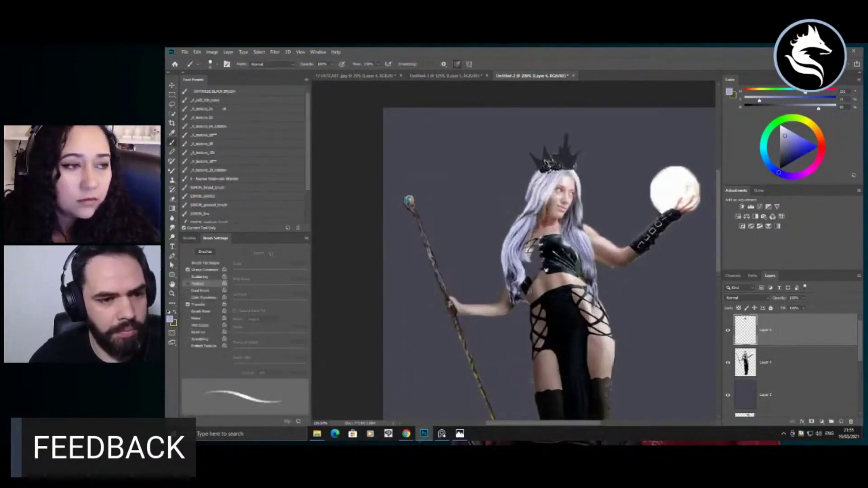
alt+click(549, 188)
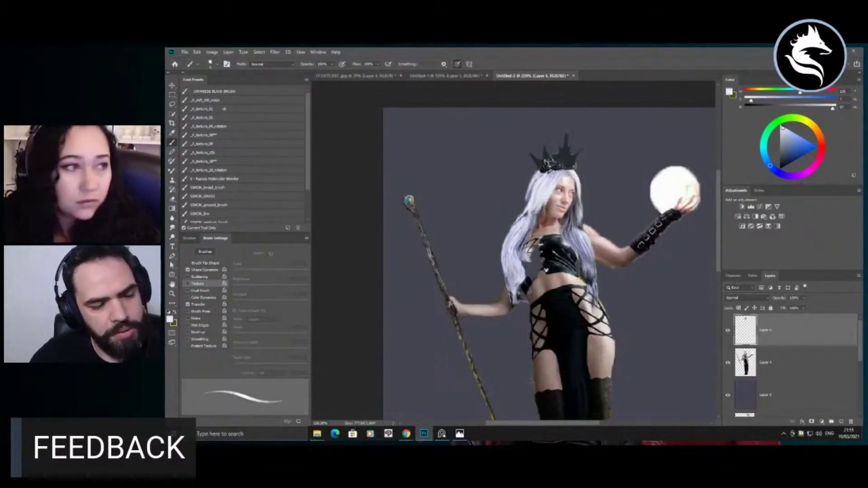
key(z)
drag(537, 211, 495, 216)
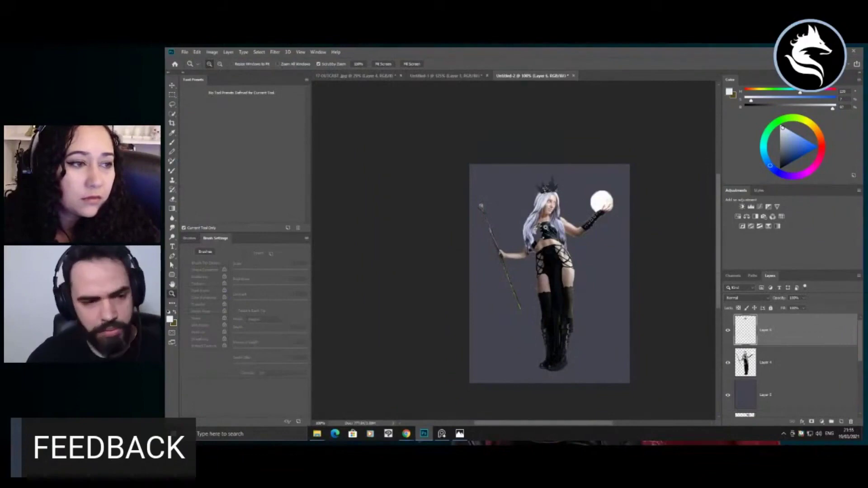
click(541, 251)
drag(577, 251, 509, 255)
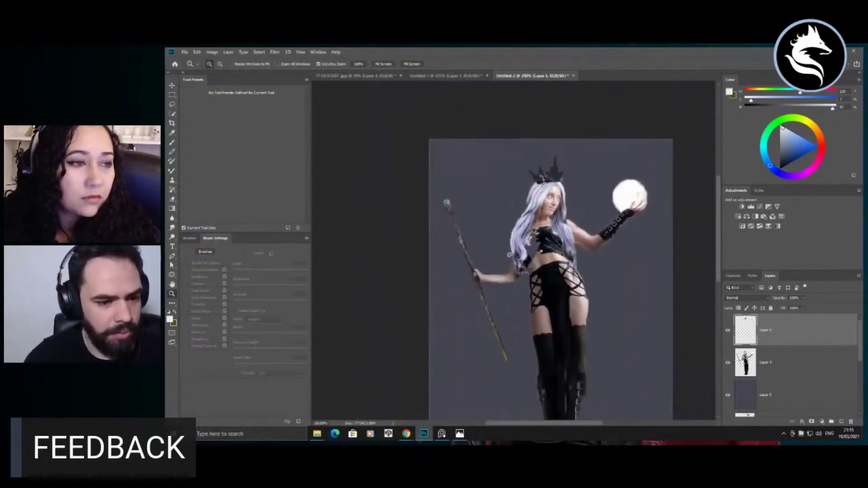
Step: Duplicate the sorceress layer and merge the copy with the crown-and-hair paint layer above it
drag(570, 339, 561, 286)
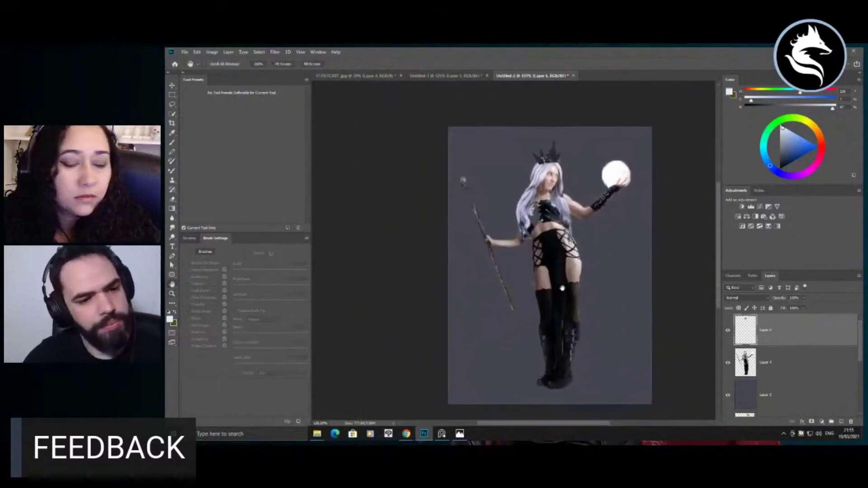
drag(544, 165, 580, 167)
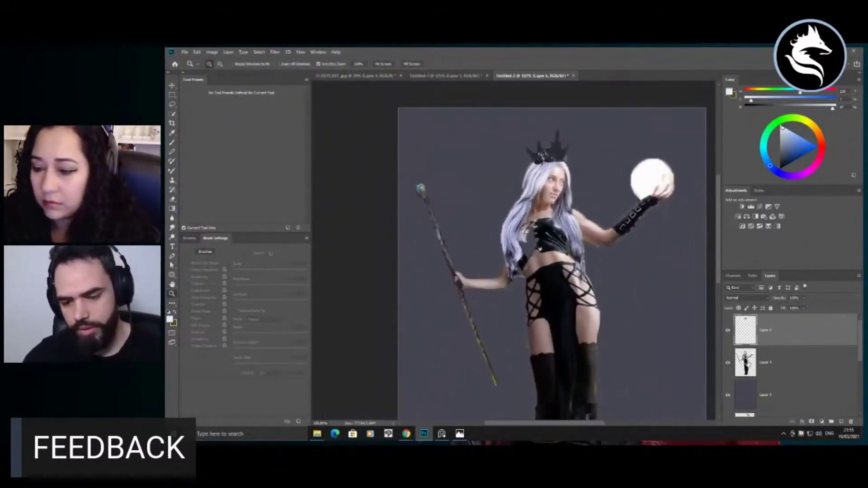
click(748, 366)
key(ctrl+j)
click(742, 340)
key(ctrl+e)
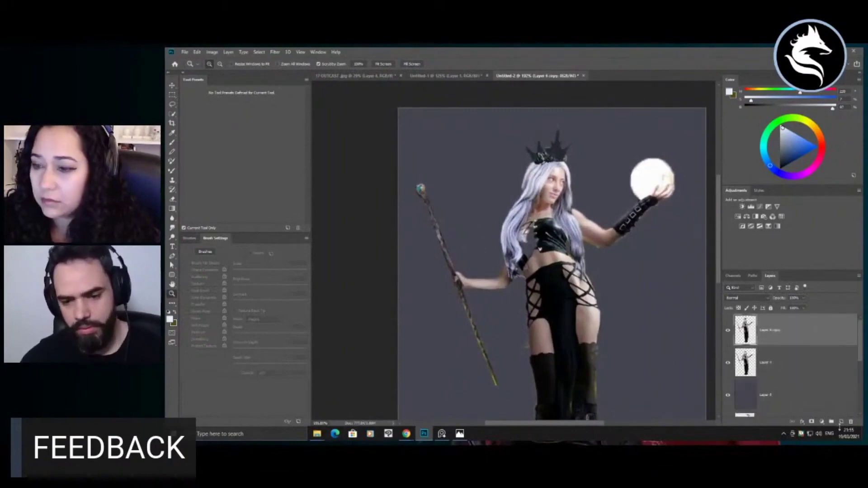
Step: Trim the outer edge of the sorceress's hair on the merged copy, trying different textured eraser tips and a smaller size
key(b)
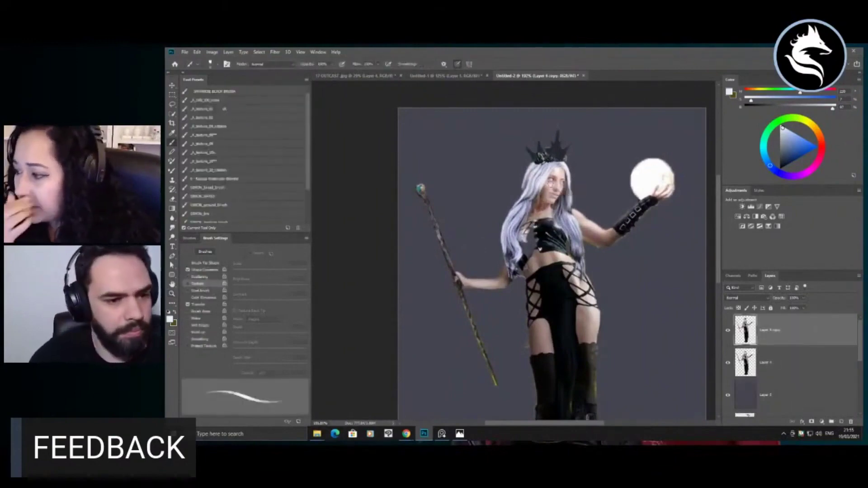
key(e)
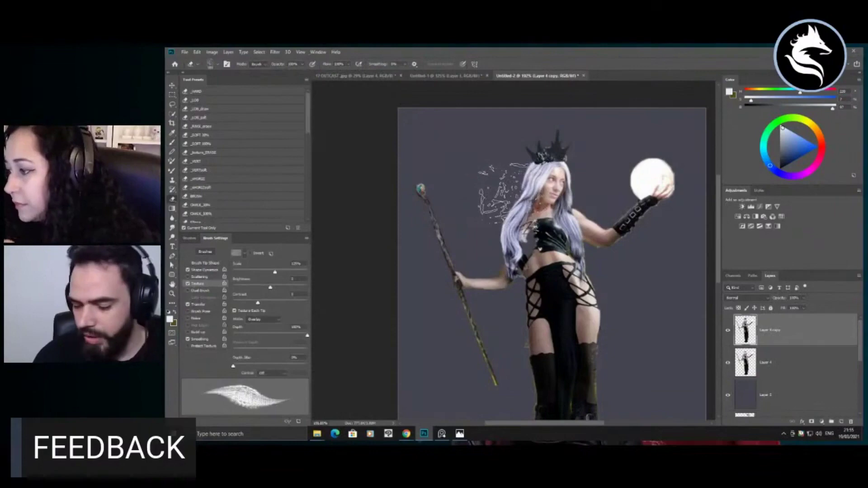
right_click(503, 192)
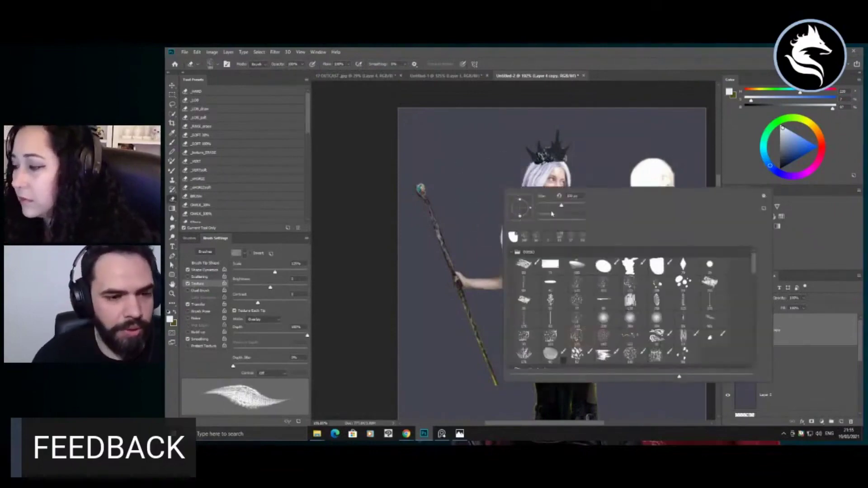
click(476, 186)
drag(510, 183, 493, 194)
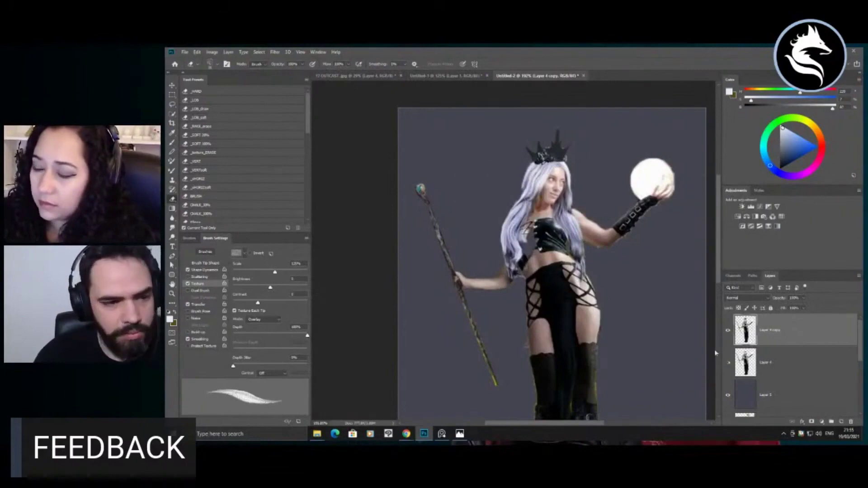
drag(519, 199, 506, 226)
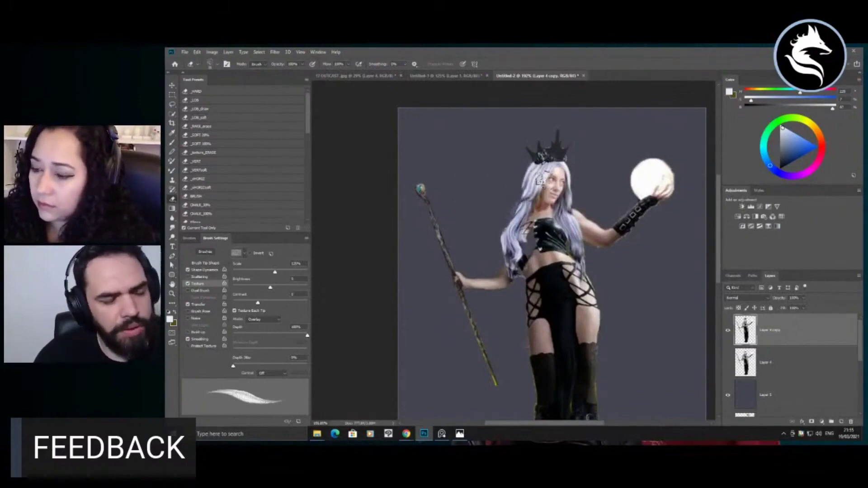
right_click(540, 179)
click(600, 260)
drag(484, 175, 459, 185)
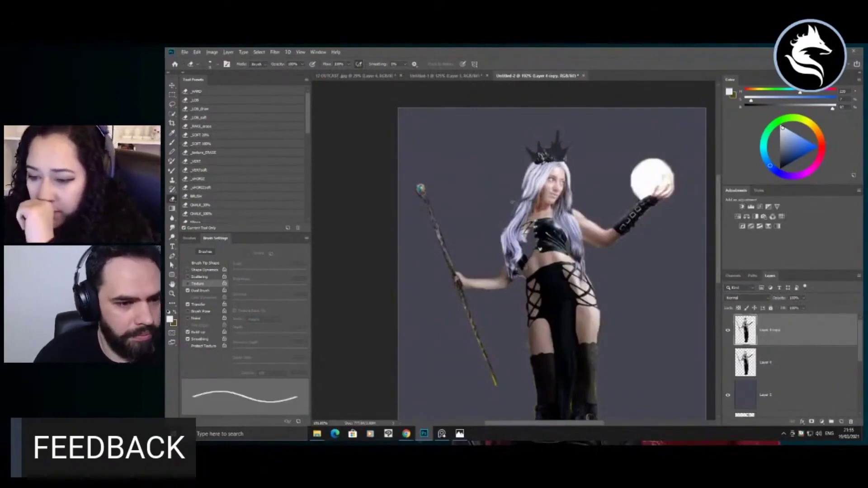
key(bracketleft)
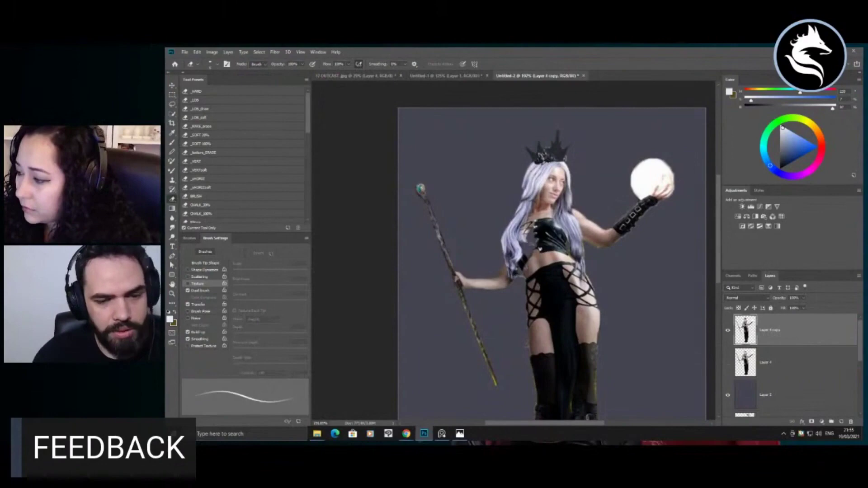
Step: Check the figure's cut-out by temporarily hiding the muted purple fill and by hiding the original photo layer beneath it
click(729, 395)
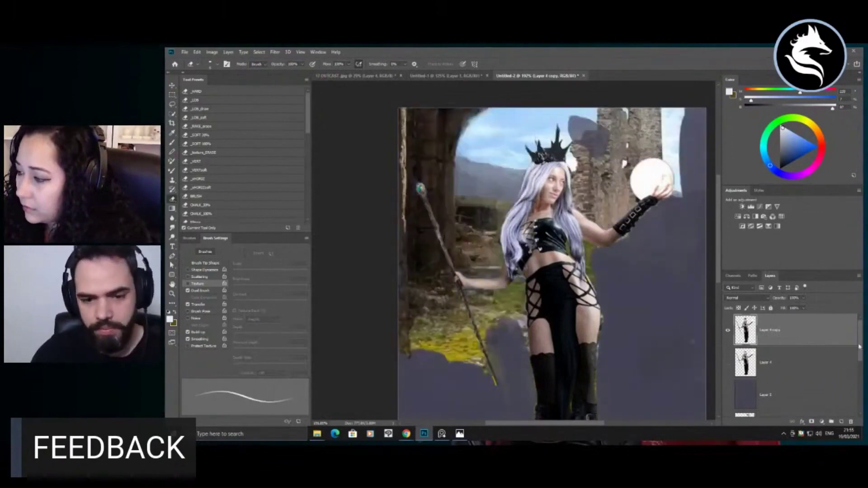
key(l)
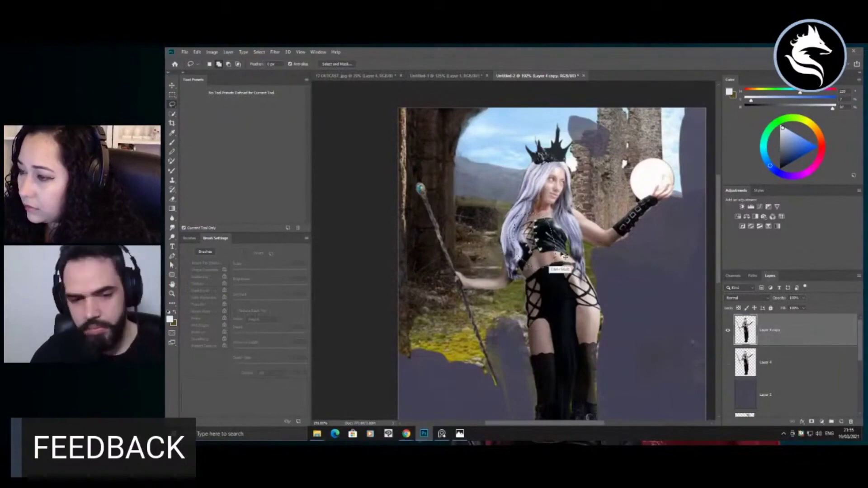
click(739, 389)
ctrl+shift+click(739, 390)
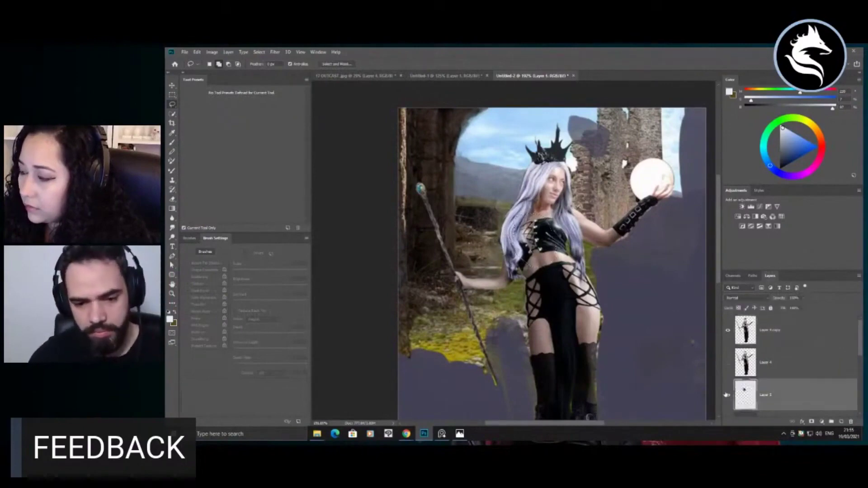
scroll(852, 329, down, 2)
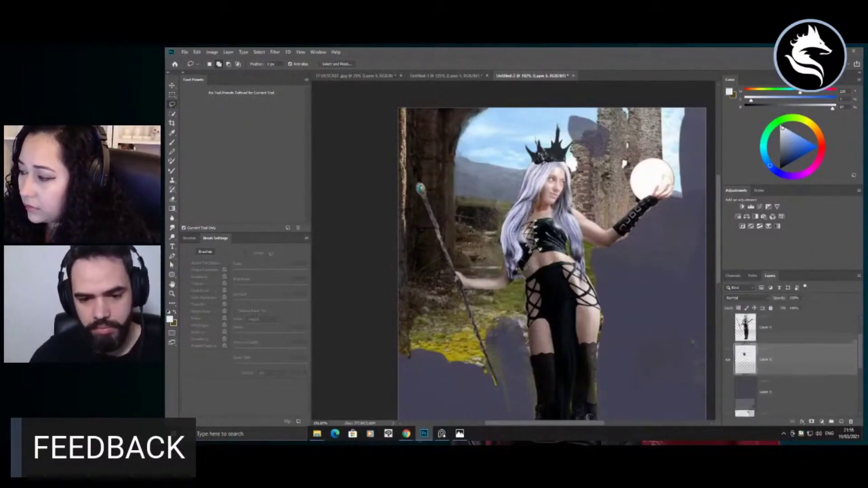
drag(862, 370, 858, 400)
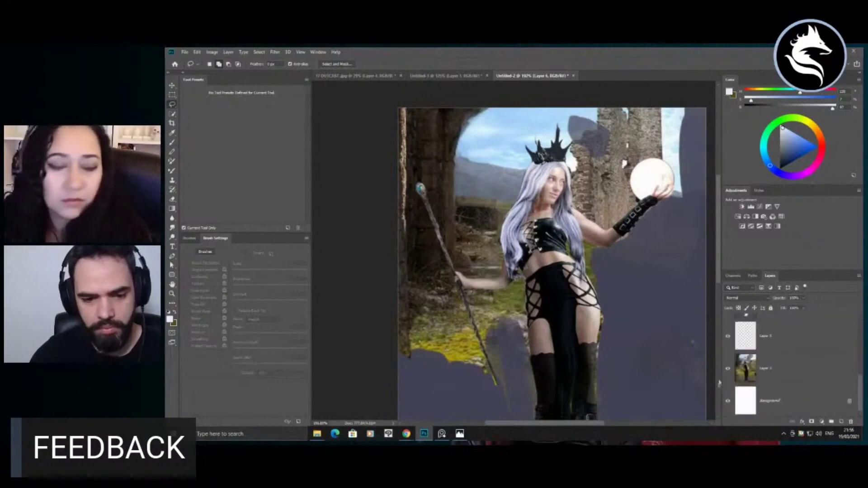
click(729, 370)
scroll(856, 386, up, 3)
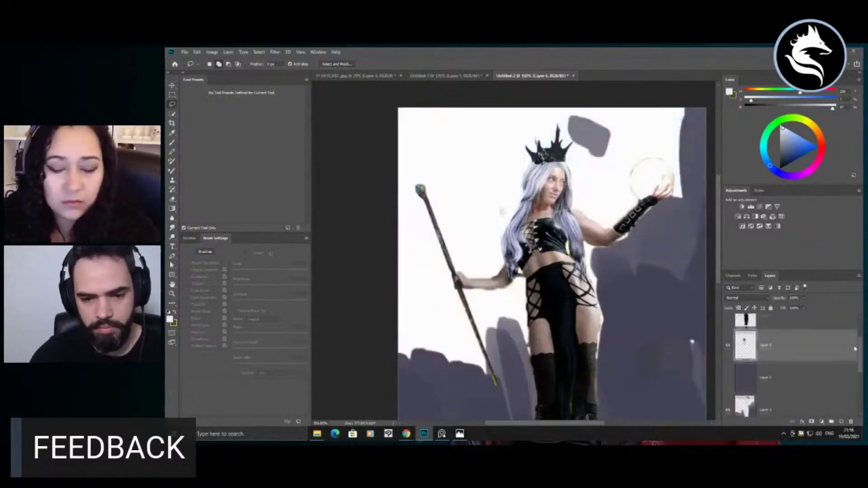
click(728, 388)
Step: Smooth the long hair beside the face on the merged copy with broad strokes of pale grey-lavender sampled from the hair
key(z)
drag(526, 217, 549, 221)
click(751, 325)
drag(861, 353, 862, 335)
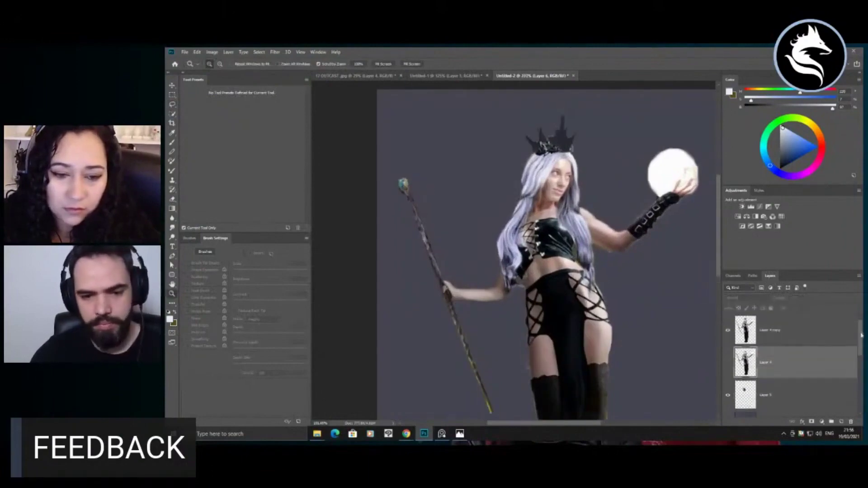
click(774, 334)
key(b)
alt+click(524, 204)
drag(527, 174, 515, 214)
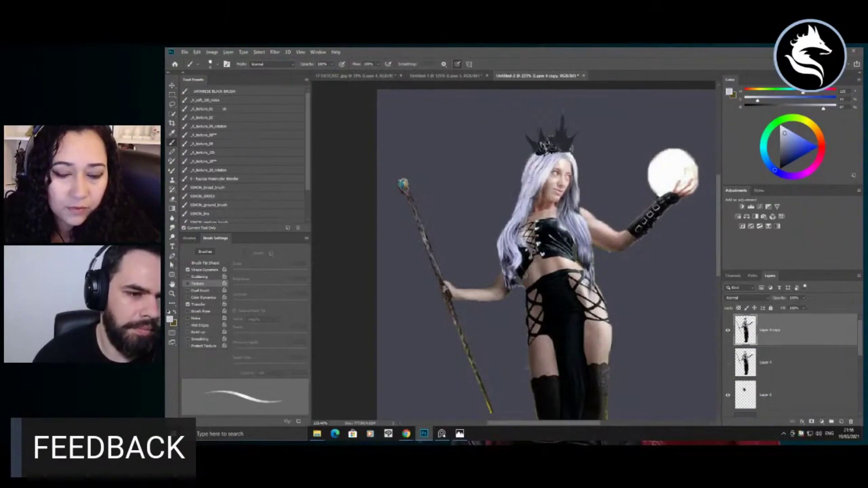
alt+click(537, 159)
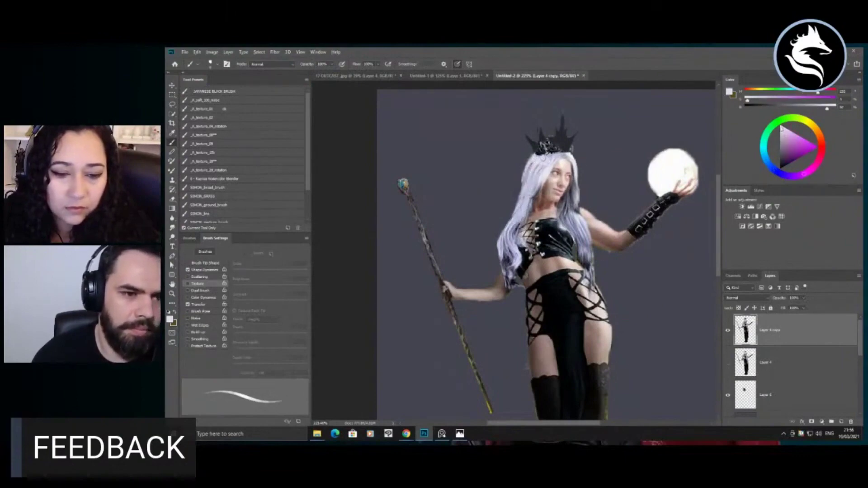
alt+click(532, 183)
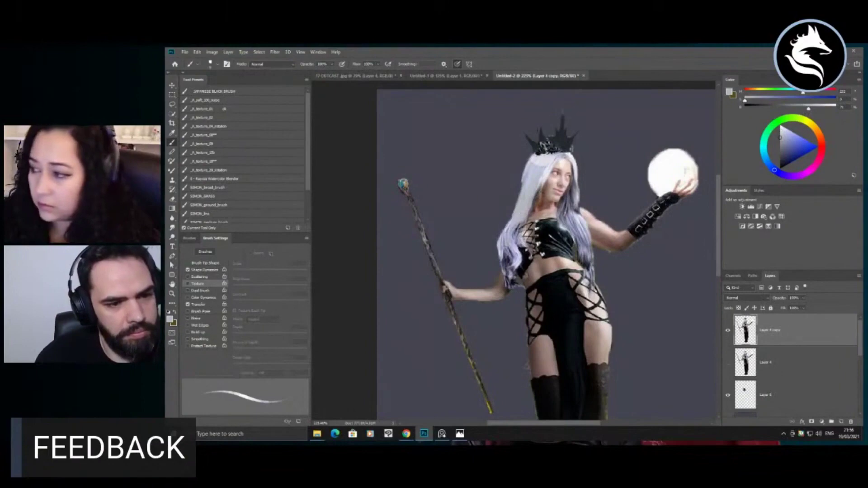
Step: Paint the hair on the orb side of the face and over the shoulder with dark and mid-grey tones sampled from the hair
mouse_move(576, 189)
mouse_down()
mouse_move(565, 221)
mouse_move(575, 248)
mouse_up()
alt+click(573, 198)
alt+click(569, 210)
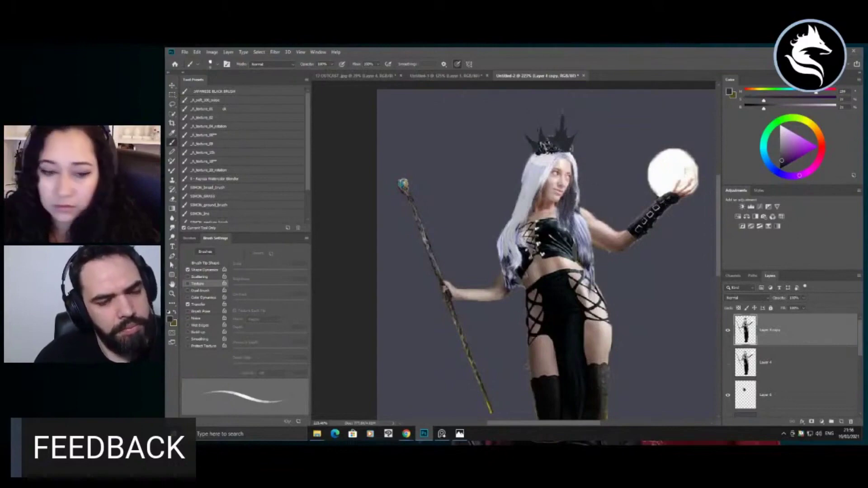
alt+click(532, 181)
drag(579, 216, 585, 247)
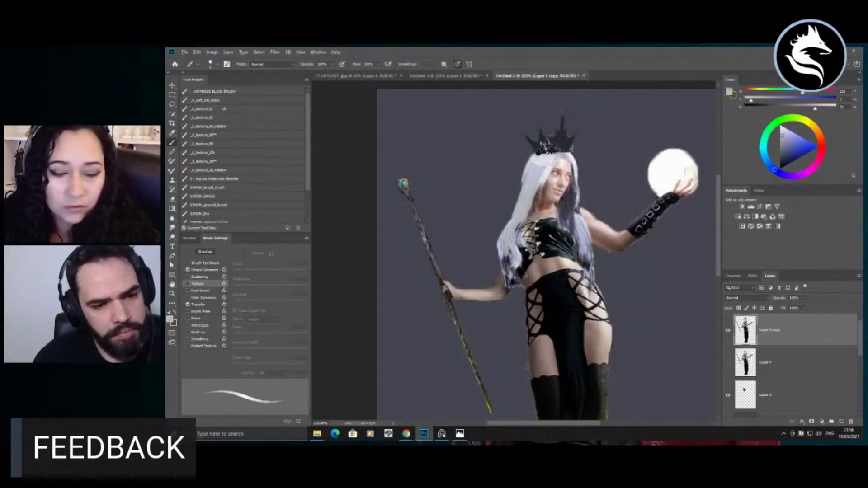
drag(587, 233, 592, 281)
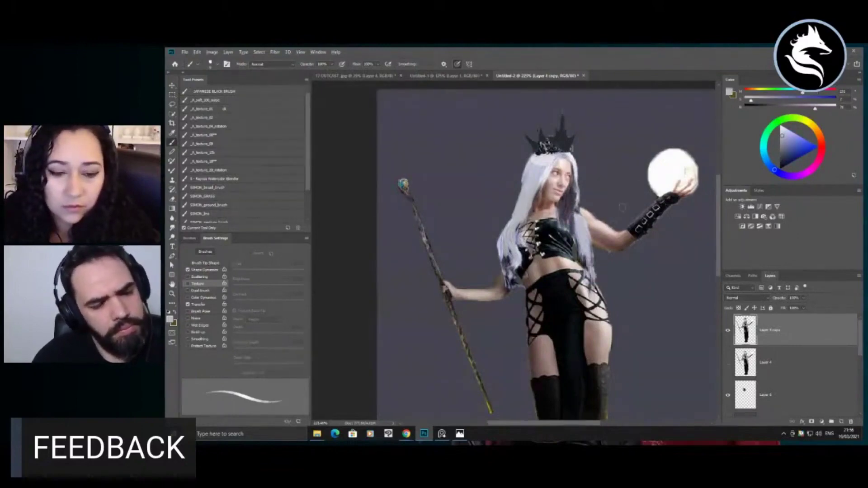
Step: Add near-white highlights sampled from the glowing orb to the shoulder hair and the top of the head beneath the crown
alt+click(668, 171)
mouse_move(587, 231)
mouse_down()
mouse_move(581, 223)
mouse_move(575, 235)
mouse_up()
key(ctrl+space)
mouse_move(530, 162)
mouse_down()
mouse_move(497, 183)
mouse_move(564, 196)
mouse_move(547, 156)
mouse_up()
alt+click(536, 195)
key(ctrl+z)
mouse_move(534, 184)
mouse_down()
mouse_move(547, 153)
mouse_move(575, 186)
mouse_up()
key(z)
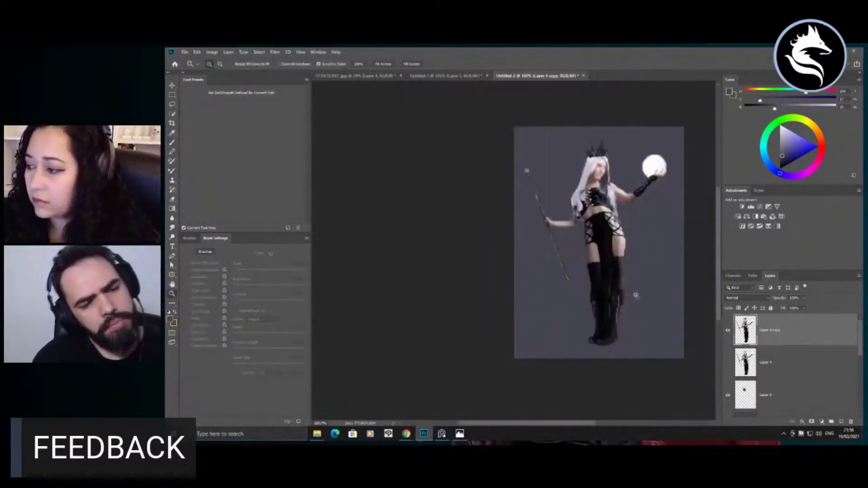
Step: Paint a thin dark headband across the forehead with a dark blue-grey sampled from the crown
mouse_move(613, 160)
mouse_down()
mouse_move(636, 159)
mouse_move(558, 167)
mouse_up()
key(b)
alt+click(590, 182)
alt+click(605, 151)
key(z)
mouse_move(618, 153)
mouse_down()
mouse_move(631, 172)
mouse_move(600, 188)
mouse_up()
key(b)
key(z)
drag(594, 162, 609, 166)
key(b)
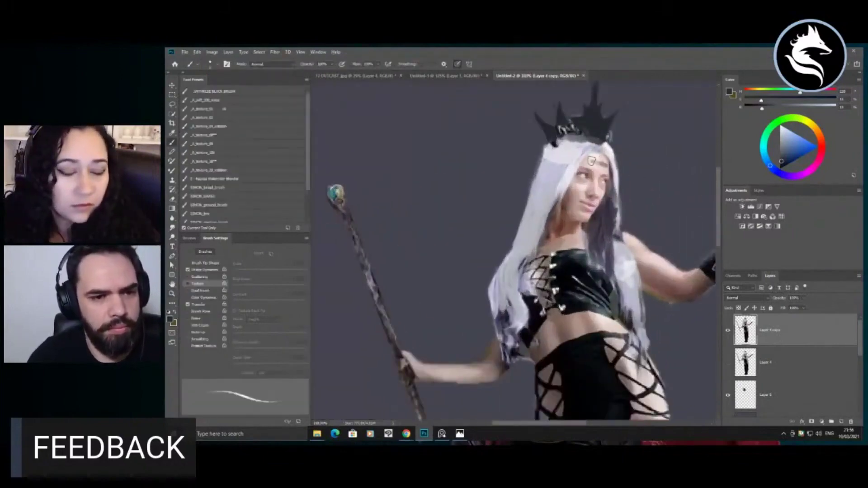
Step: Darken the makeup around the sorceress's eyes with the same dark blue-grey brush
key(z)
mouse_move(583, 162)
mouse_down()
mouse_move(565, 161)
mouse_move(568, 133)
mouse_move(577, 132)
mouse_up()
key(b)
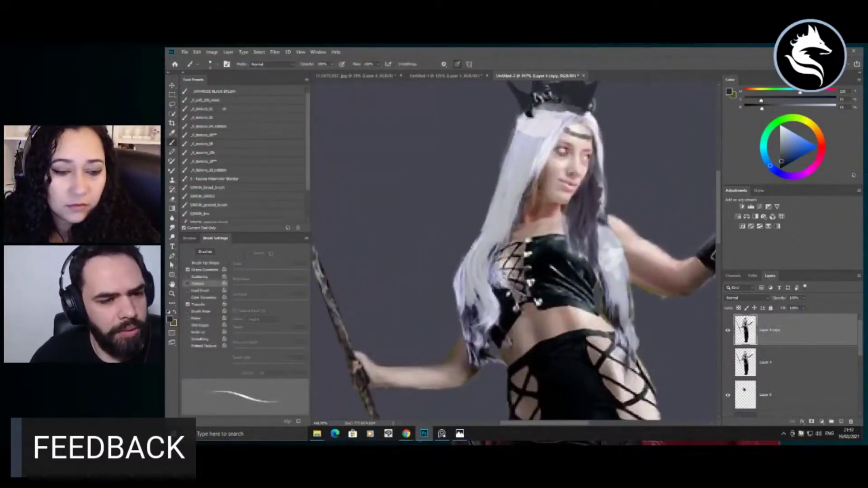
drag(568, 155, 558, 154)
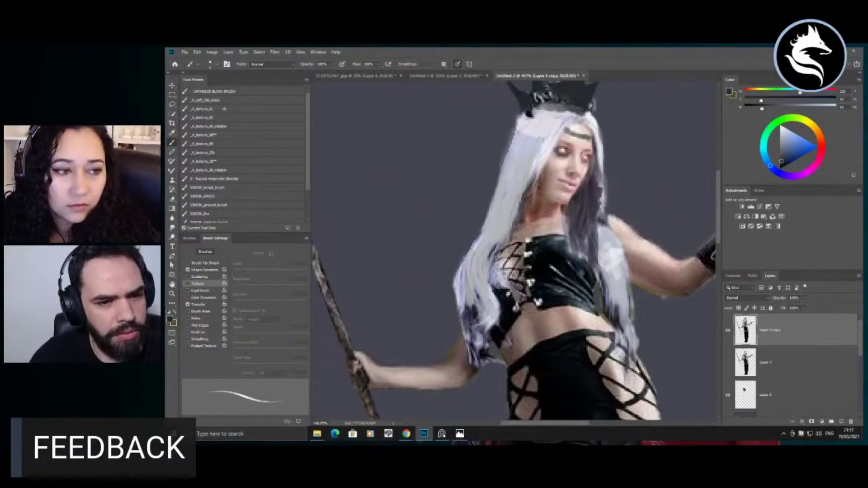
mouse_move(558, 149)
mouse_down()
mouse_move(557, 163)
mouse_move(487, 161)
mouse_up()
key(z)
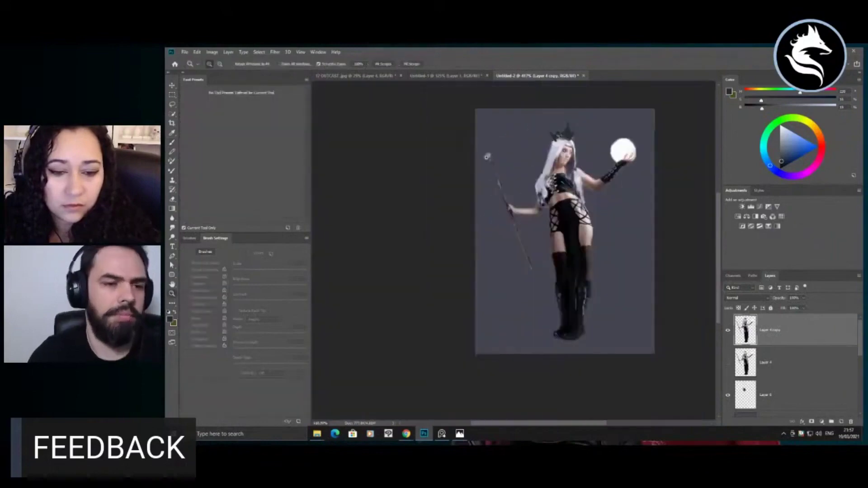
Step: Examine the painted headband, eye makeup and hair up close and against the full figure
drag(570, 162, 633, 163)
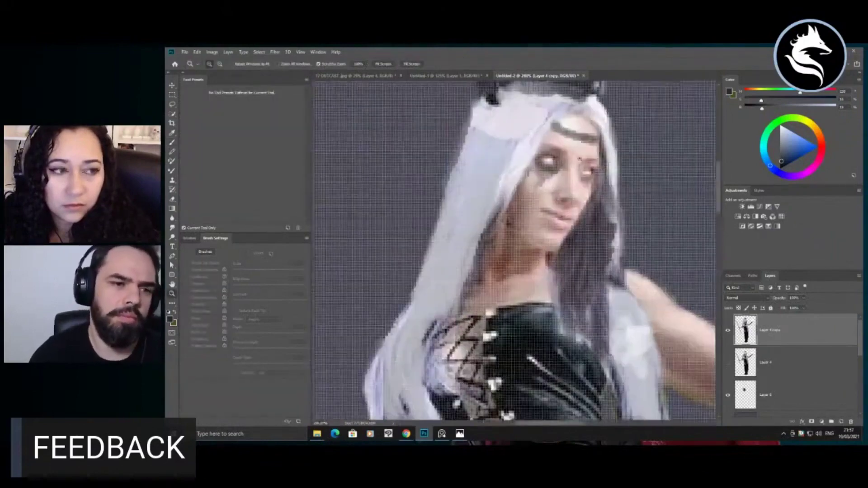
drag(526, 161, 588, 174)
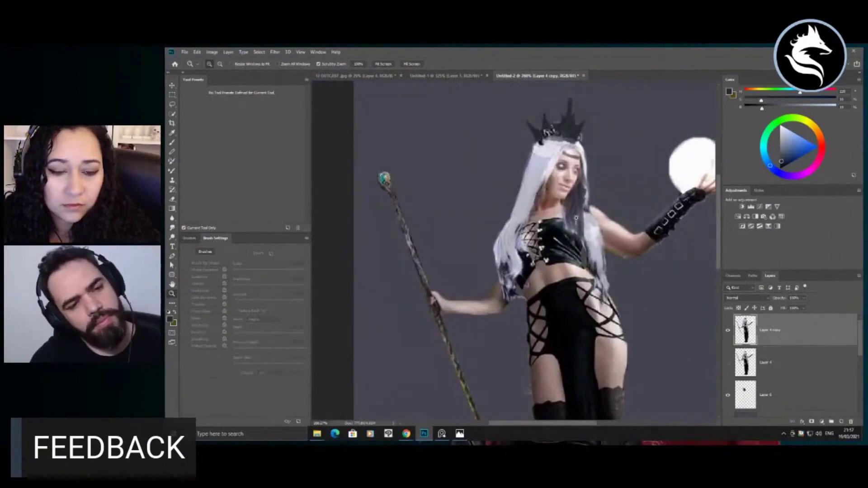
click(563, 155)
key(b)
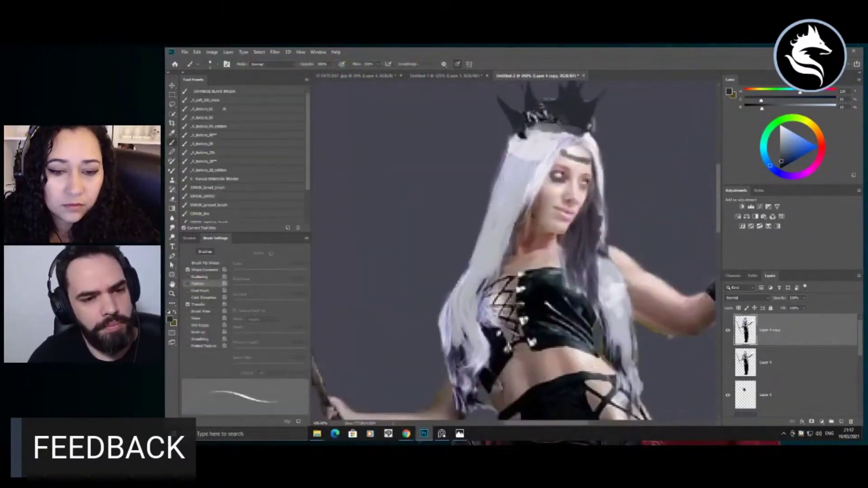
key(z)
mouse_move(572, 182)
mouse_down()
mouse_move(543, 190)
mouse_move(595, 196)
mouse_up()
click(596, 197)
click(588, 200)
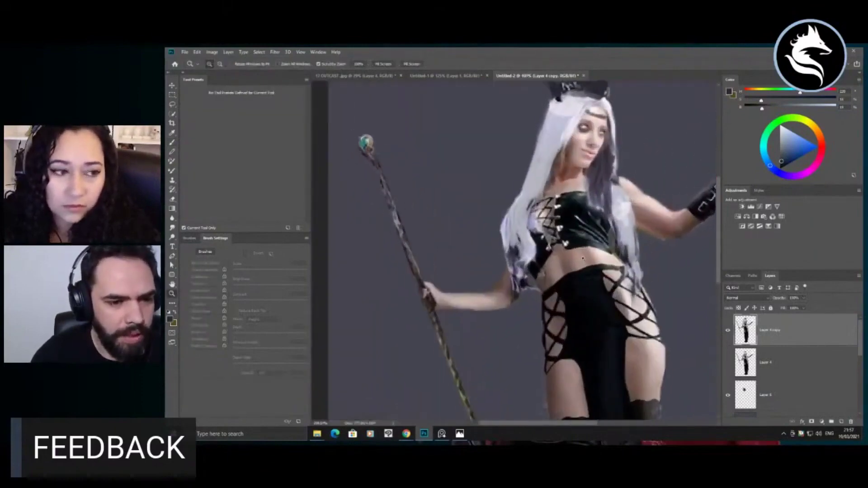
key(b)
key(z)
mouse_move(566, 197)
mouse_down()
mouse_move(538, 198)
mouse_move(561, 198)
mouse_up()
alt+click(561, 198)
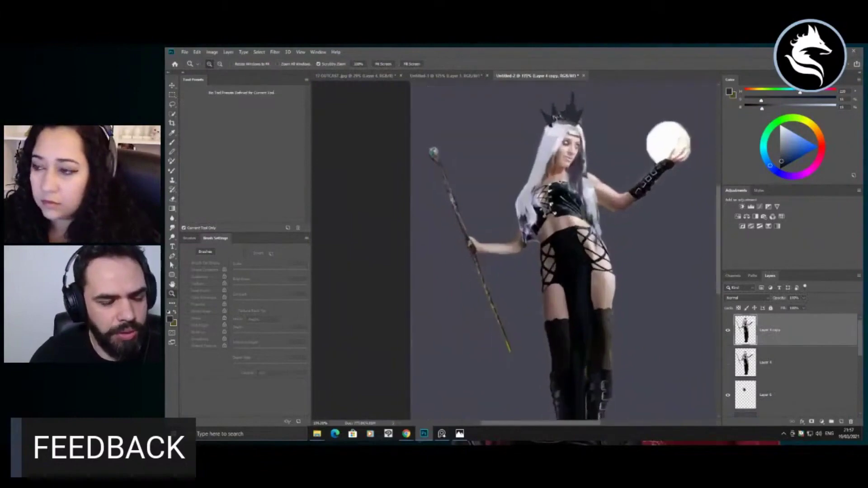
alt+click(558, 197)
drag(557, 199, 564, 199)
drag(582, 282, 589, 283)
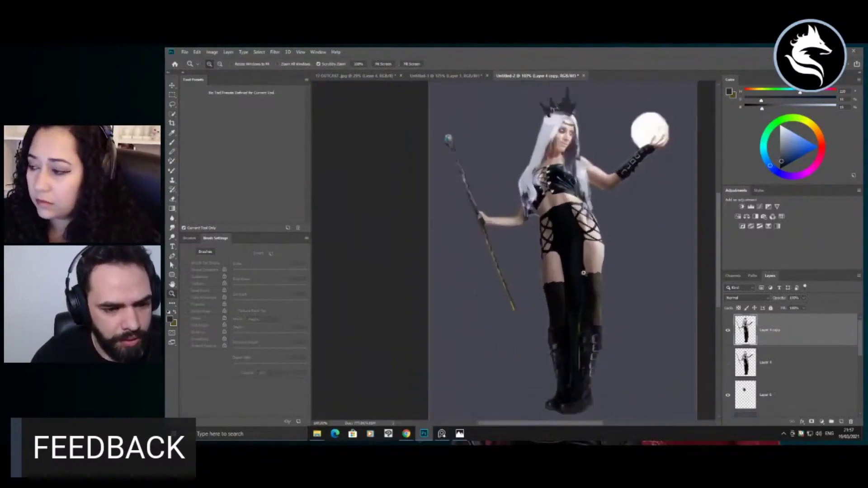
key(b)
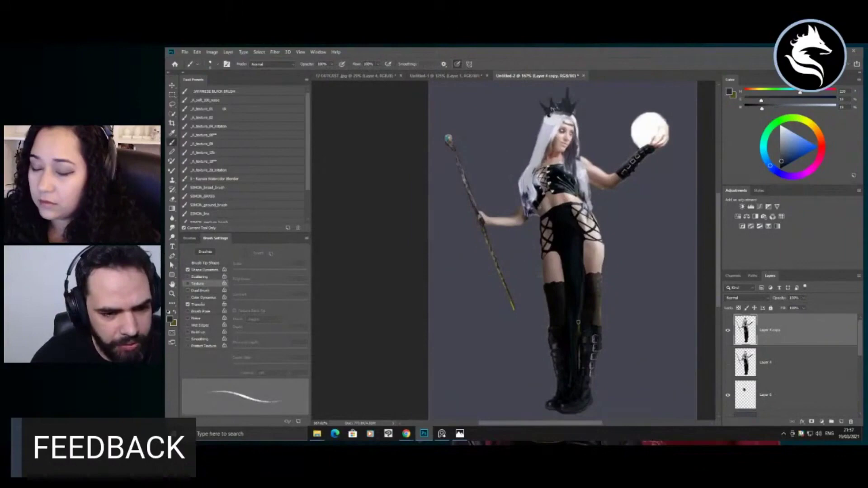
drag(562, 253, 527, 351)
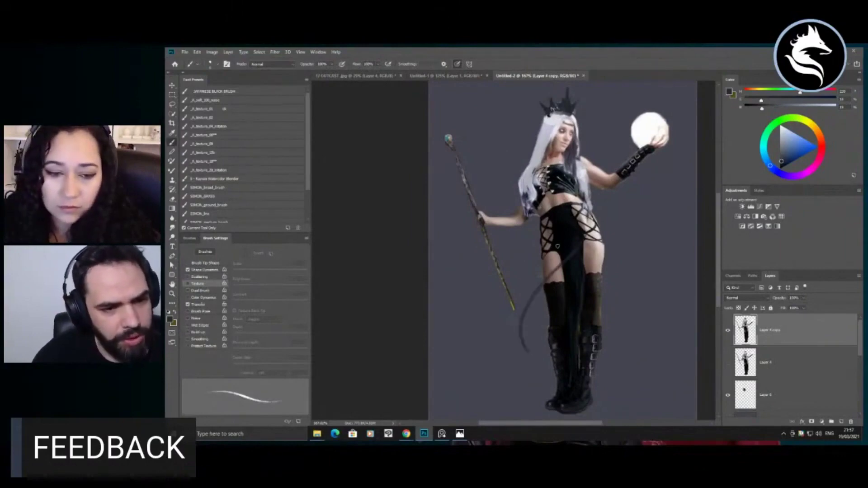
drag(566, 244, 522, 302)
key(ctrl+z)
key(ctrl+z)
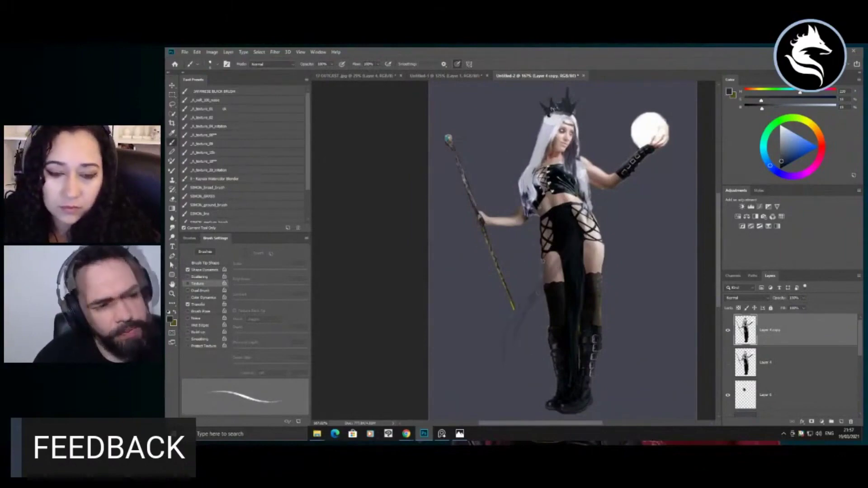
Step: Paint flowing cloth strips sweeping from the skirt's hip past the staff-side leg, using near-black sampled from the skirt
drag(565, 255, 504, 362)
drag(564, 258, 513, 342)
alt+click(563, 236)
mouse_move(570, 234)
mouse_down()
mouse_move(538, 292)
mouse_move(552, 282)
mouse_up()
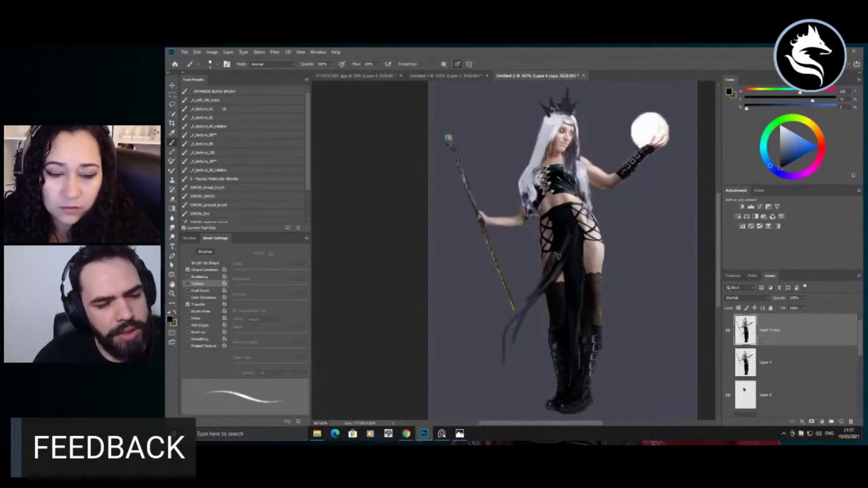
mouse_move(544, 275)
mouse_down()
mouse_move(528, 296)
mouse_move(523, 352)
mouse_up()
mouse_move(524, 304)
mouse_down()
mouse_move(518, 359)
mouse_move(536, 349)
mouse_up()
Step: Erase the thin outermost strand of the trailing cloth beside the staff
key(z)
mouse_move(530, 310)
mouse_down()
mouse_move(509, 307)
mouse_move(534, 281)
mouse_up()
drag(503, 312, 525, 311)
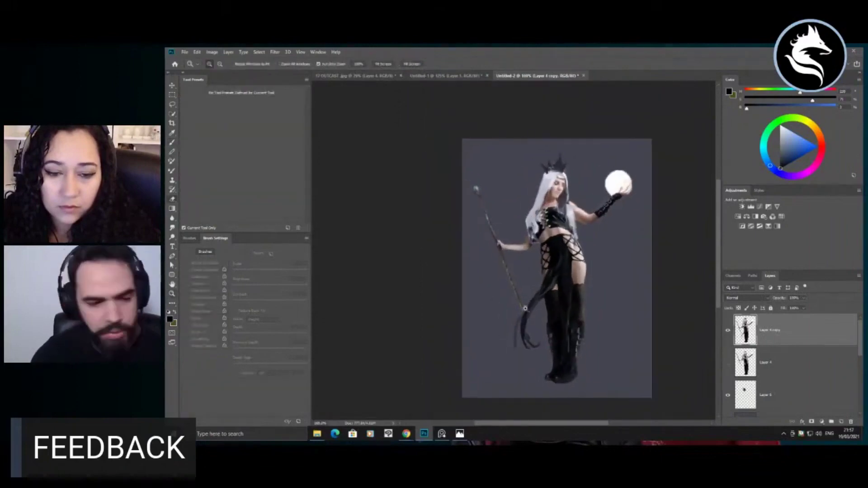
key(e)
key(z)
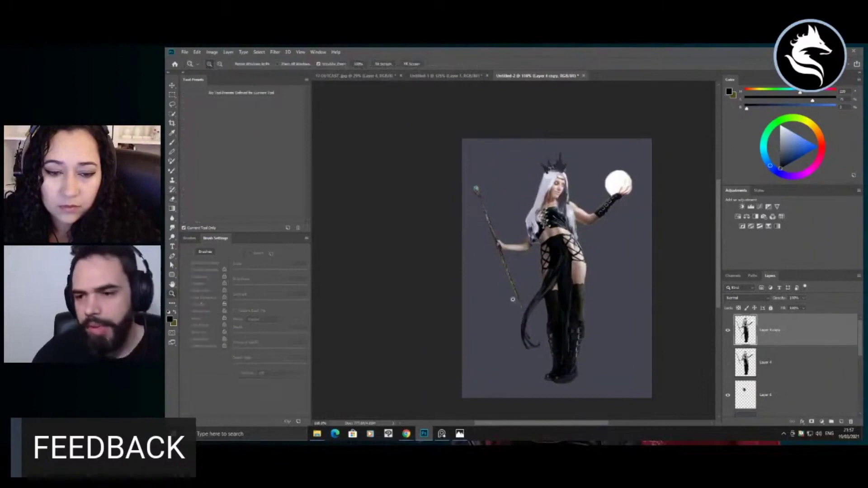
scroll(520, 298, up, 1)
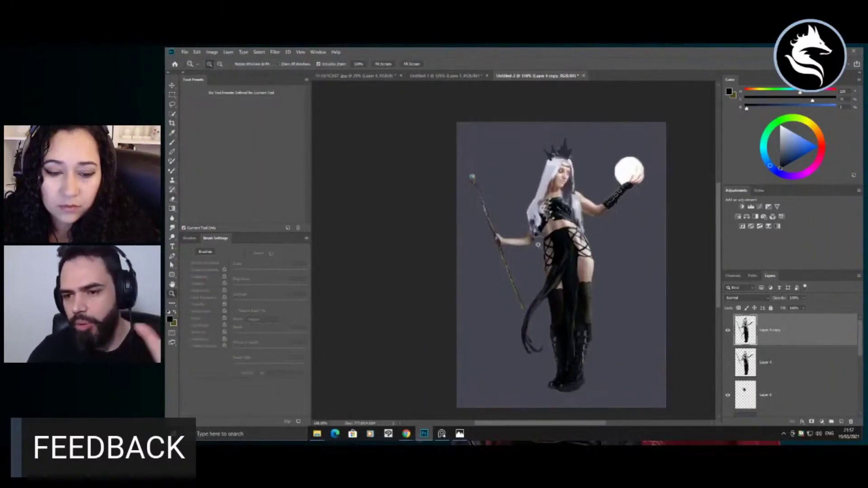
scroll(538, 244, up, 1)
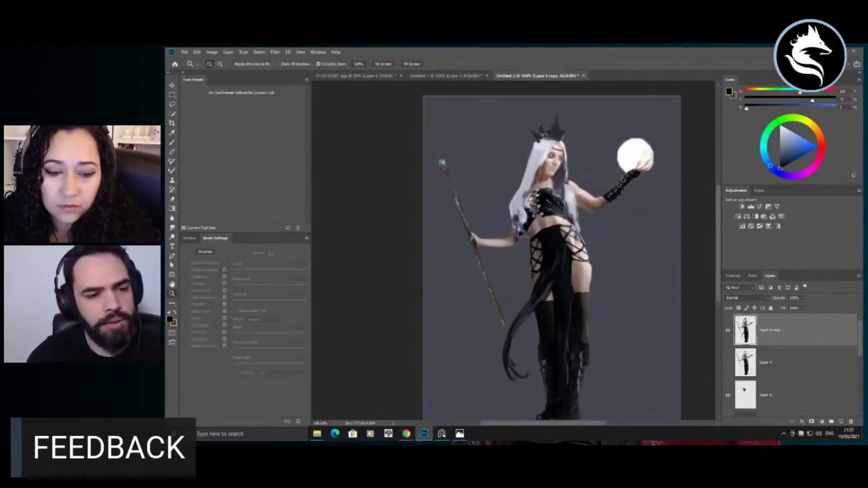
scroll(610, 279, down, 2)
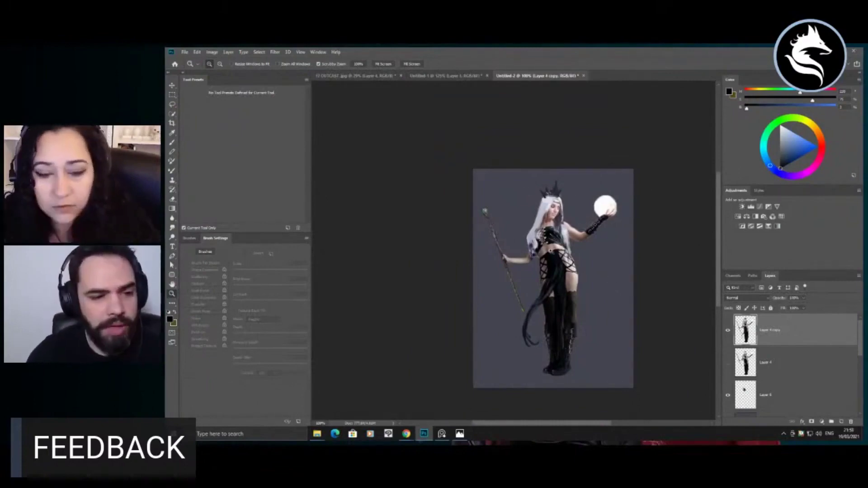
scroll(551, 251, up, 1)
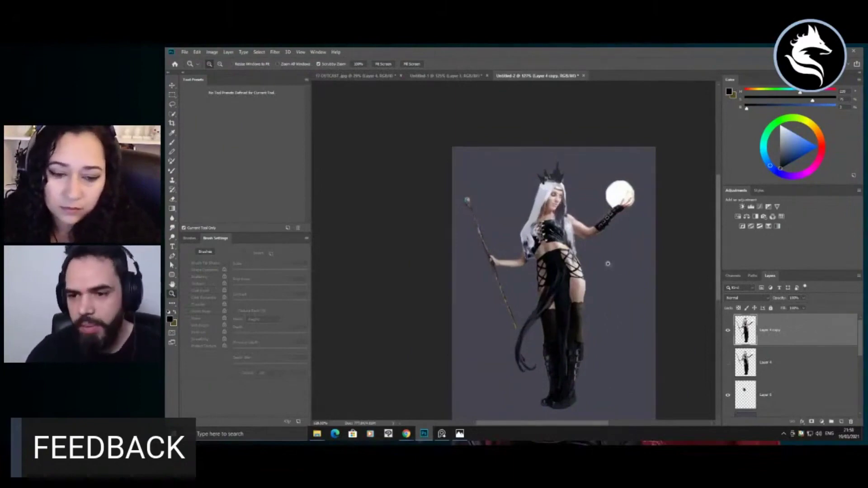
Step: Repaint the laced side of the black top with skin and near-black tones sampled from the chest area
drag(551, 310, 583, 315)
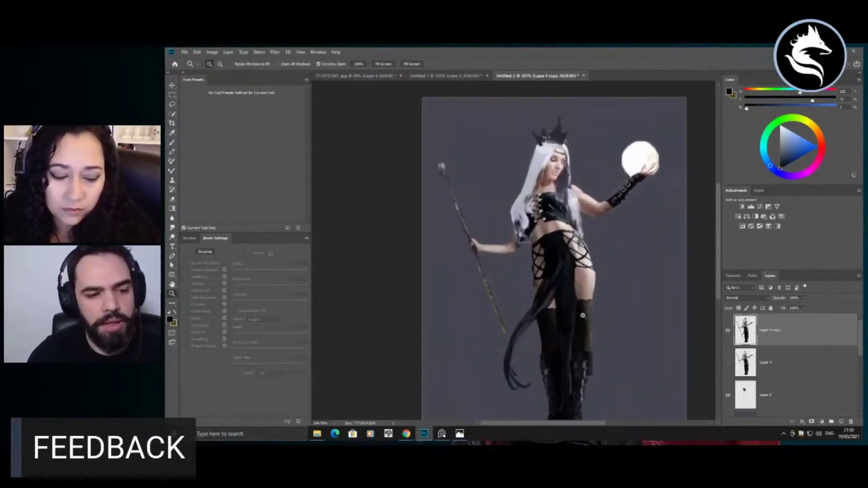
drag(570, 216, 592, 217)
key(b)
alt+click(540, 230)
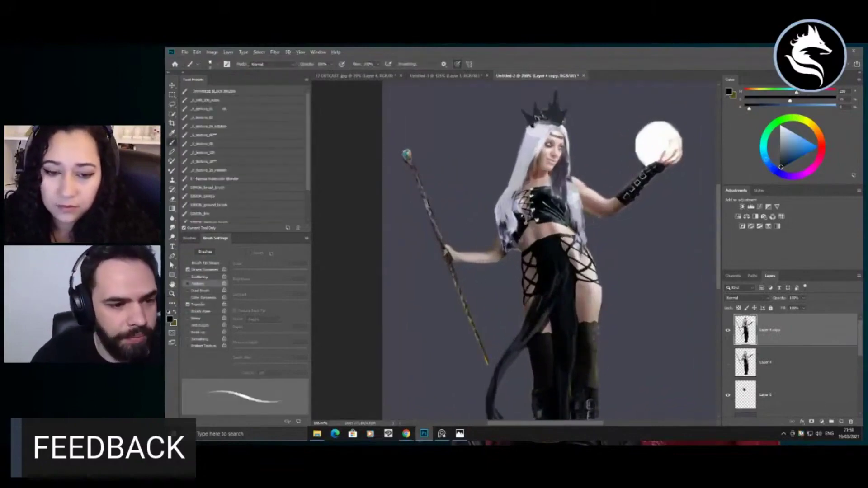
alt+click(536, 206)
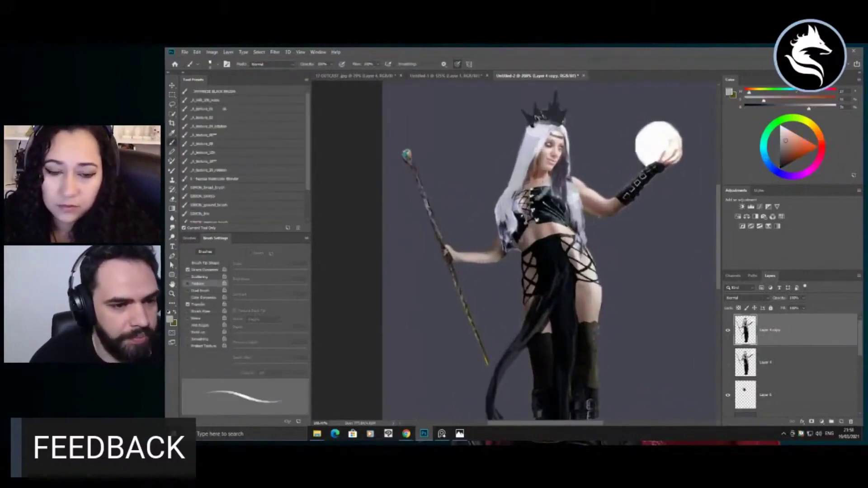
mouse_move(544, 190)
mouse_down()
mouse_move(526, 211)
mouse_move(549, 195)
mouse_move(538, 204)
mouse_move(542, 240)
mouse_move(534, 239)
mouse_up()
alt+click(528, 206)
alt+click(545, 192)
alt+click(547, 213)
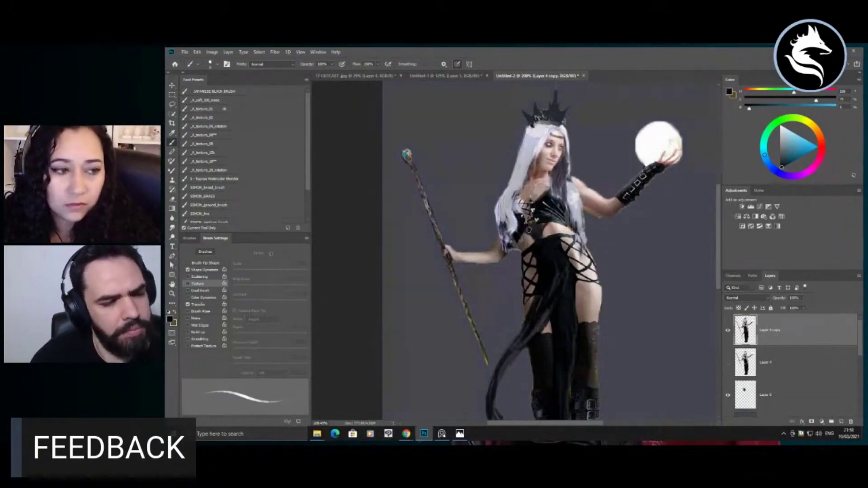
Step: Refine the neckline and edges of the top with colors sampled from the torso, undoing the unwanted strokes
key(ctrl+space)
drag(545, 199, 494, 230)
mouse_move(559, 219)
mouse_down()
mouse_move(593, 218)
mouse_move(552, 247)
mouse_move(562, 219)
mouse_move(539, 220)
mouse_move(538, 228)
mouse_up()
alt+click(555, 218)
key(ctrl+z)
alt+click(544, 213)
mouse_move(552, 192)
mouse_down()
mouse_move(476, 208)
mouse_move(582, 249)
mouse_move(573, 220)
mouse_up()
key(ctrl+z)
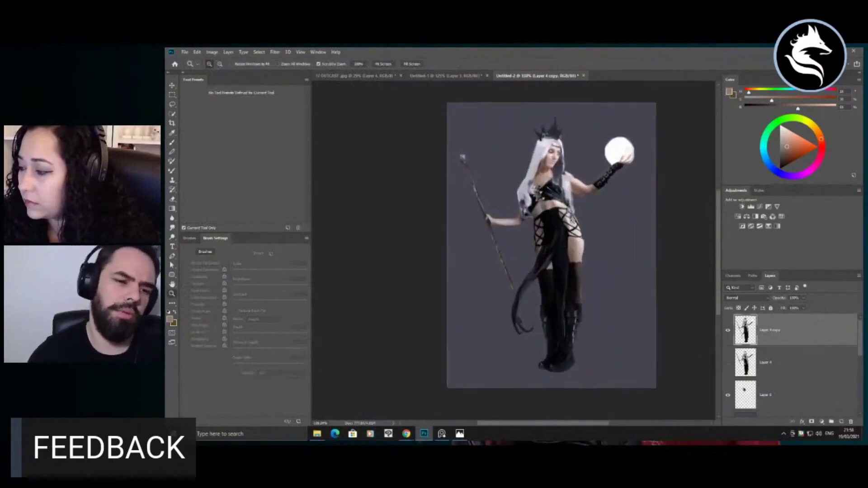
Step: Paint an extra cloth strip hanging from the staff-side hip with a near-black sampled from the stocking
key(b)
alt+click(549, 274)
drag(535, 235, 528, 277)
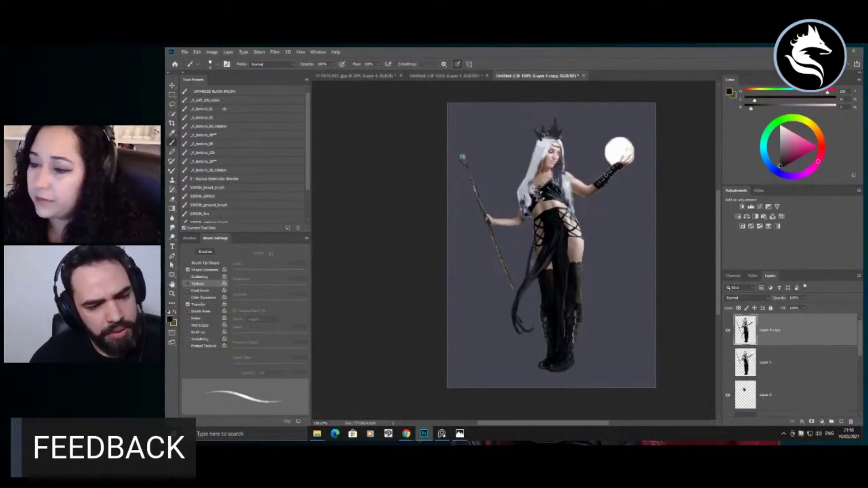
Step: Paint out the staff-side lower leg and boot with the muted purple sampled from the background
mouse_move(538, 289)
mouse_down()
mouse_move(548, 311)
mouse_move(553, 277)
mouse_move(554, 342)
mouse_up()
alt+click(539, 329)
alt+click(543, 294)
drag(556, 310, 551, 361)
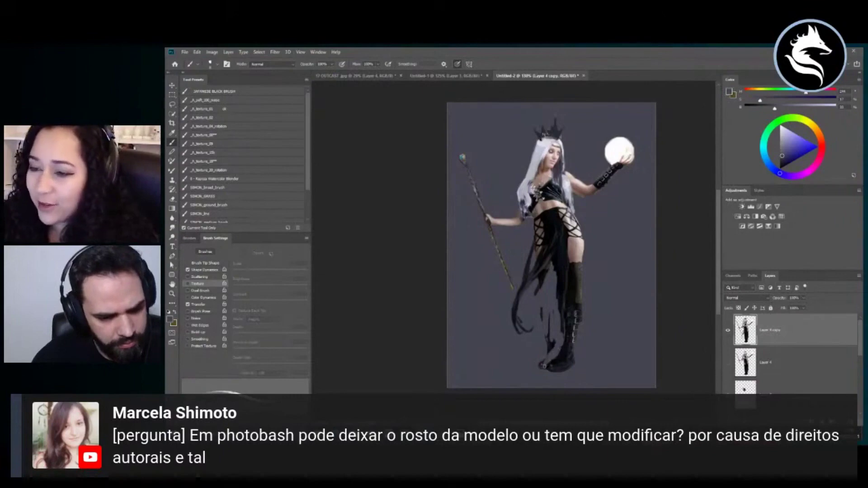
drag(551, 346, 547, 331)
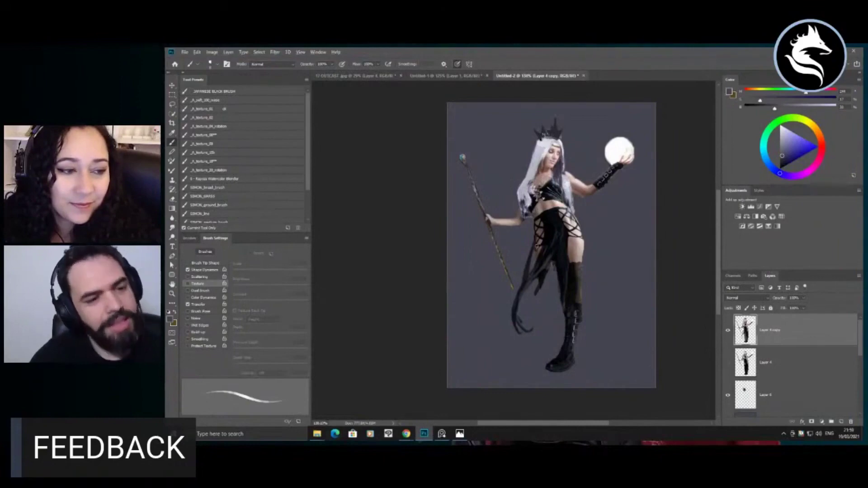
Step: Paint a new outward-angled thigh on the staff side with skin tones sampled from the existing leg
scroll(536, 255, up, 1)
alt+click(535, 255)
alt+click(533, 253)
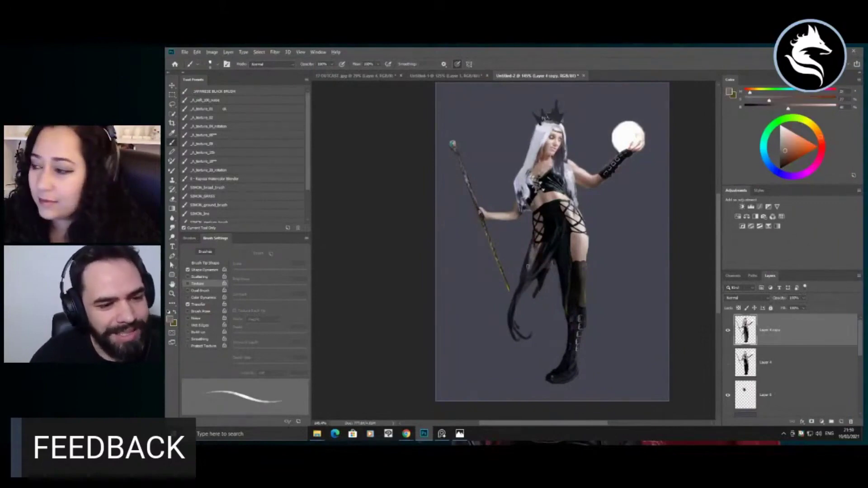
alt+click(537, 267)
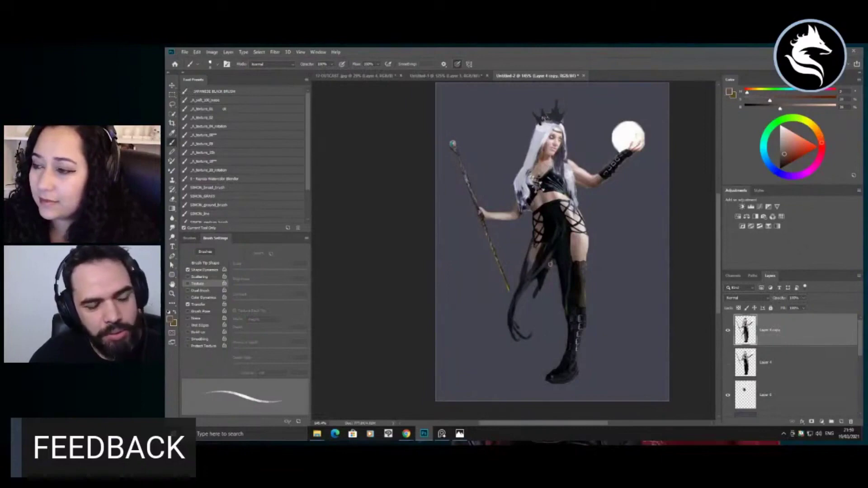
Step: Paint a dark stocking over the new leg's knee and calf with a sampled near-black
alt+click(528, 267)
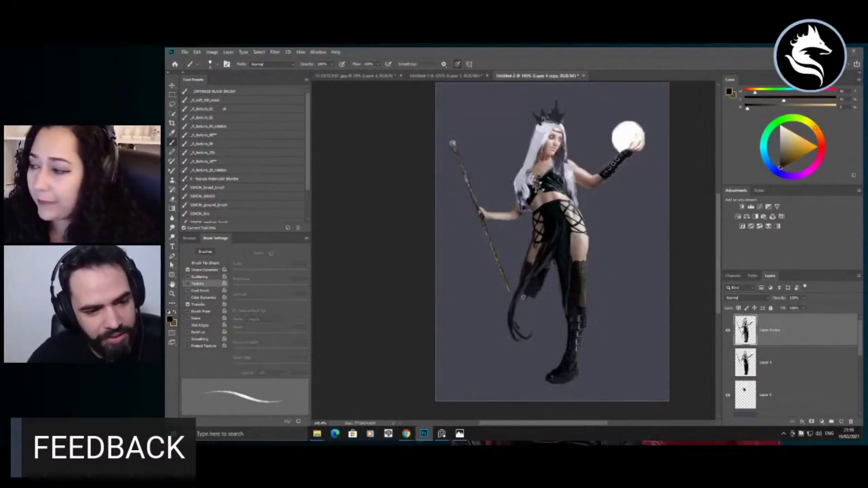
drag(518, 297, 528, 346)
drag(525, 300, 521, 344)
drag(525, 303, 526, 332)
drag(530, 297, 528, 319)
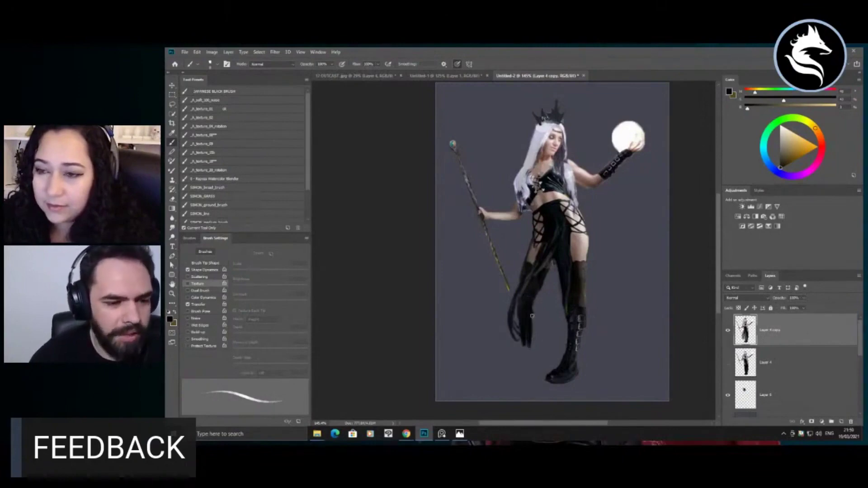
drag(516, 326, 520, 366)
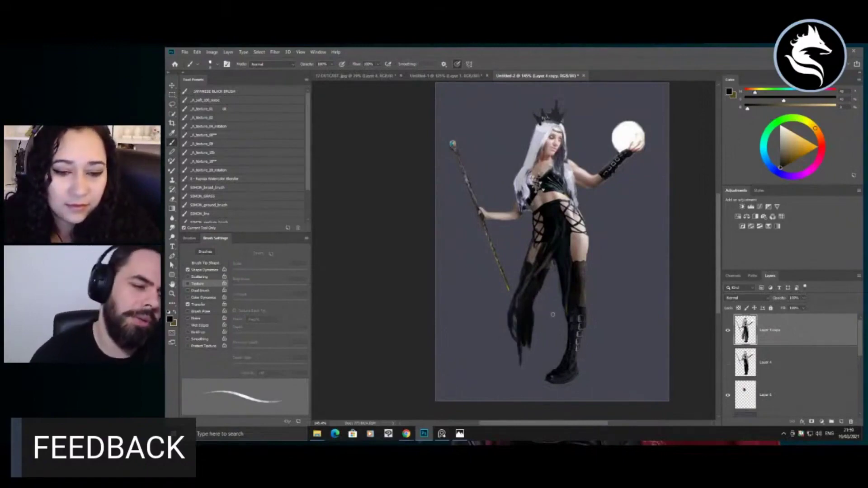
key(ctrl+z)
key(ctrl+z)
key(e)
click(528, 330)
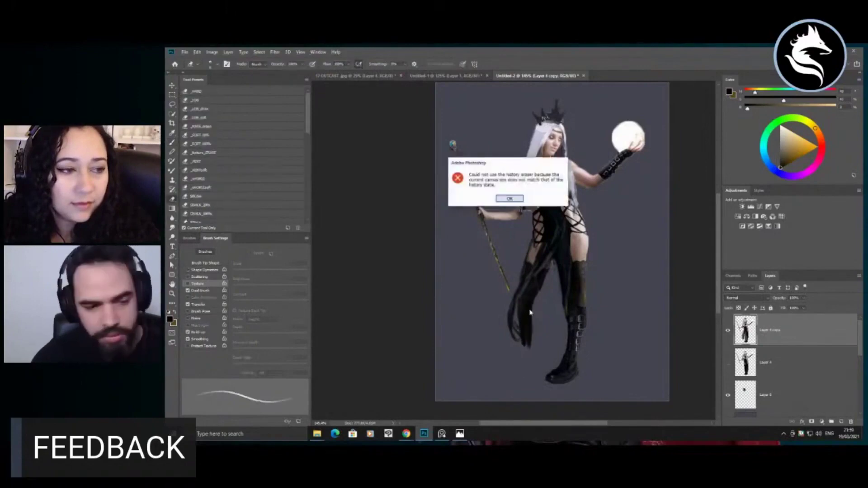
click(509, 199)
Step: Extend the new leg down to the ankle and paint a pointed black boot, undoing the misplaced strokes
key(b)
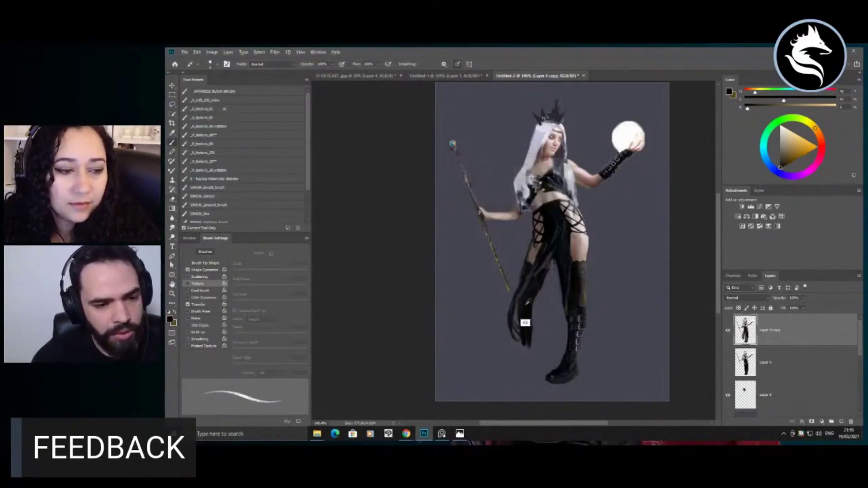
drag(533, 326, 529, 363)
drag(517, 320, 521, 364)
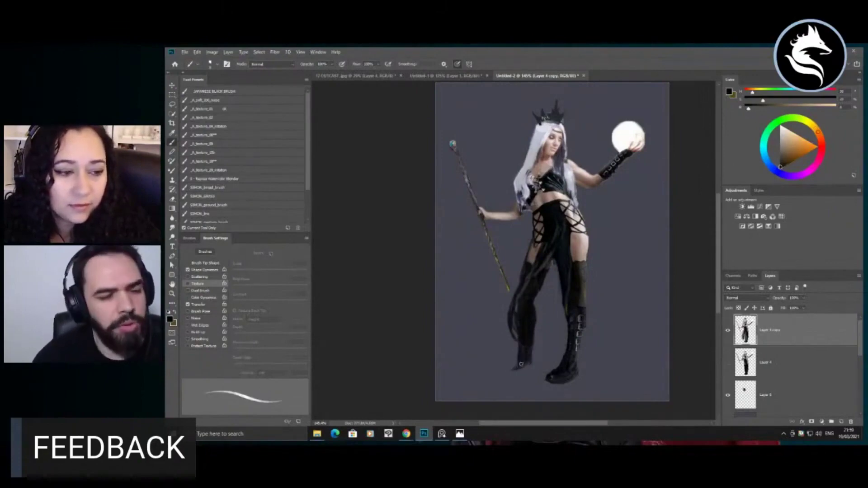
key(ctrl+z)
key(ctrl+z)
mouse_move(519, 364)
mouse_down()
mouse_move(503, 374)
mouse_move(524, 375)
mouse_move(518, 371)
mouse_up()
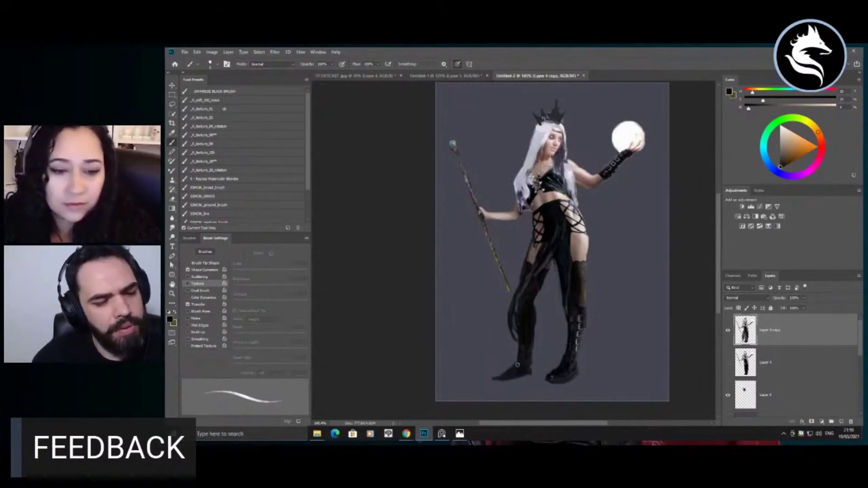
Step: Paint thin dark cloth strips hanging from the skirt between the legs, undoing the stroke that crosses the staff
key(z)
drag(533, 322, 500, 358)
drag(515, 297, 540, 303)
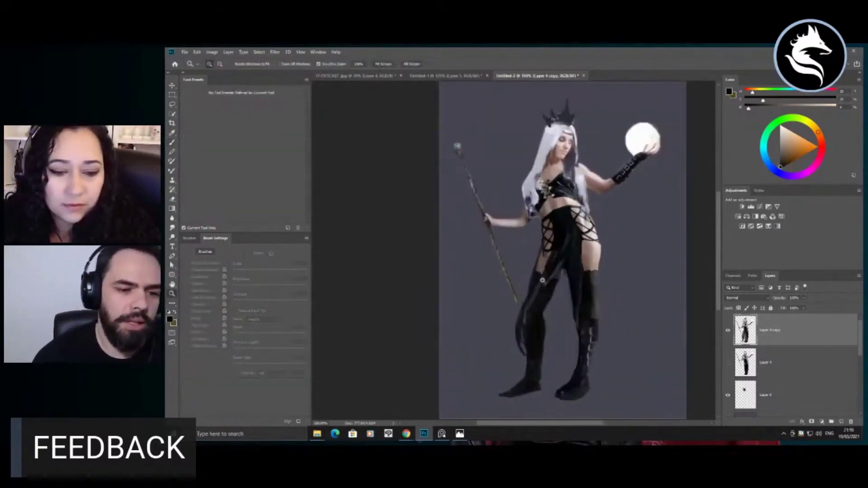
key(b)
alt+click(540, 285)
alt+click(539, 297)
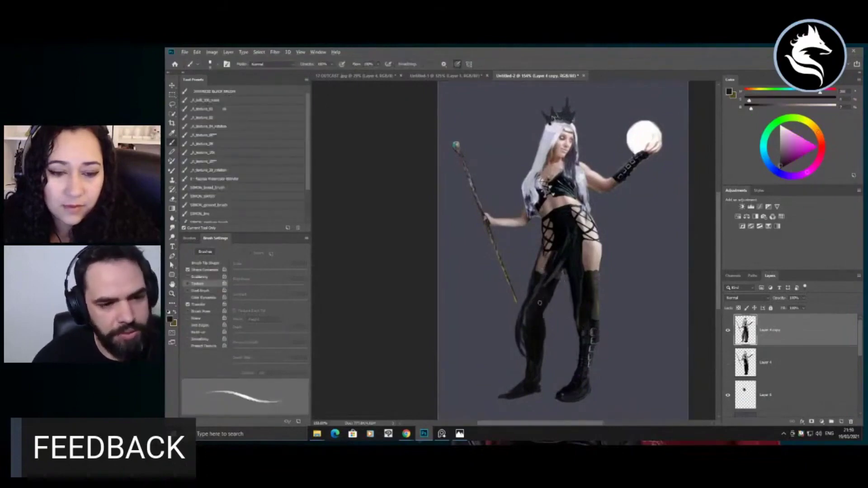
drag(548, 247, 493, 326)
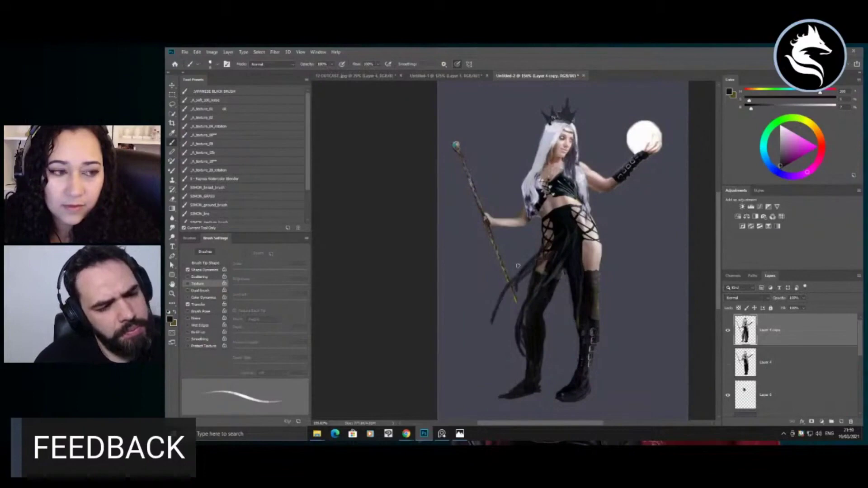
key(ctrl+z)
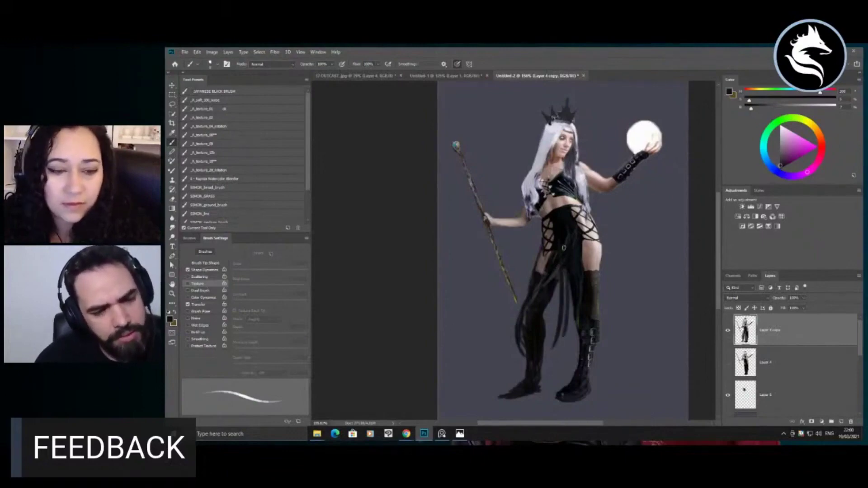
mouse_move(577, 279)
mouse_down()
mouse_move(546, 279)
mouse_move(570, 280)
mouse_up()
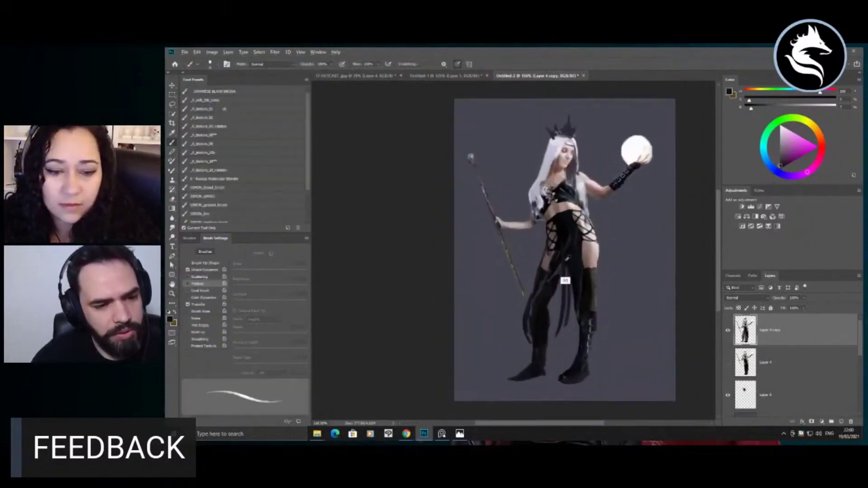
alt+click(565, 284)
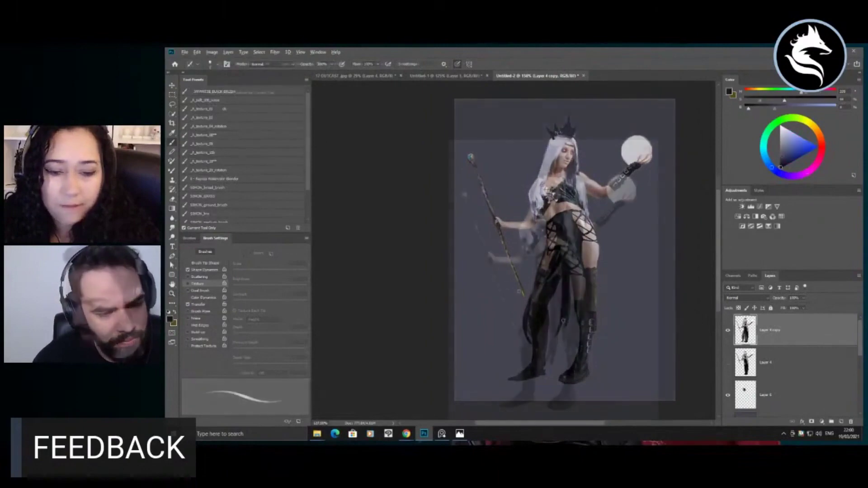
Step: Lasso the painted lower leg, adjust it with Free Transform, and deselect it
key(l)
mouse_move(518, 344)
mouse_down()
mouse_move(497, 267)
mouse_move(459, 251)
mouse_move(502, 335)
mouse_move(501, 354)
mouse_up()
key(ctrl+t)
key(Return)
key(ctrl+d)
Step: Try painting a small black shape with a thin tail beside the sorceress's hair, and undo it
key(z)
drag(498, 267, 477, 265)
drag(541, 227, 568, 237)
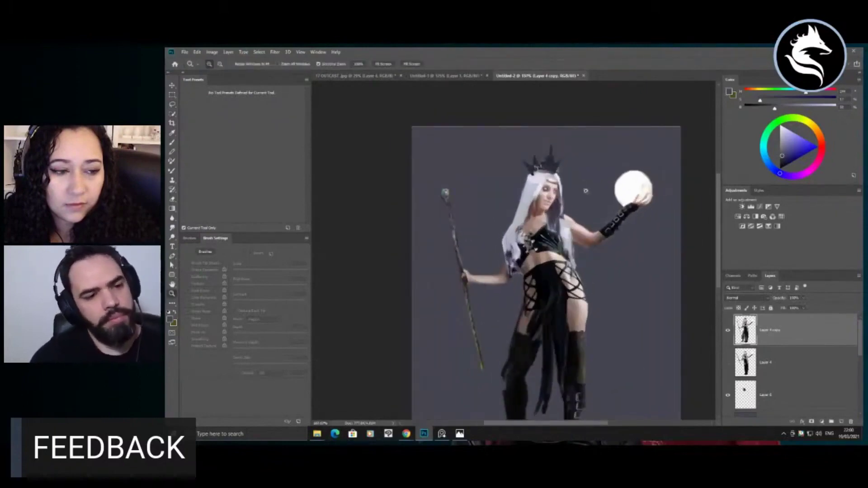
key(b)
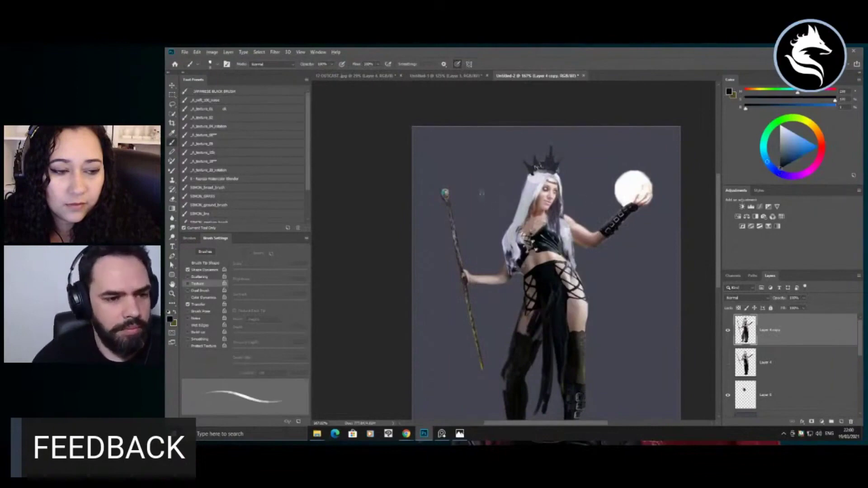
mouse_move(494, 178)
mouse_down()
mouse_move(504, 191)
mouse_move(500, 235)
mouse_up()
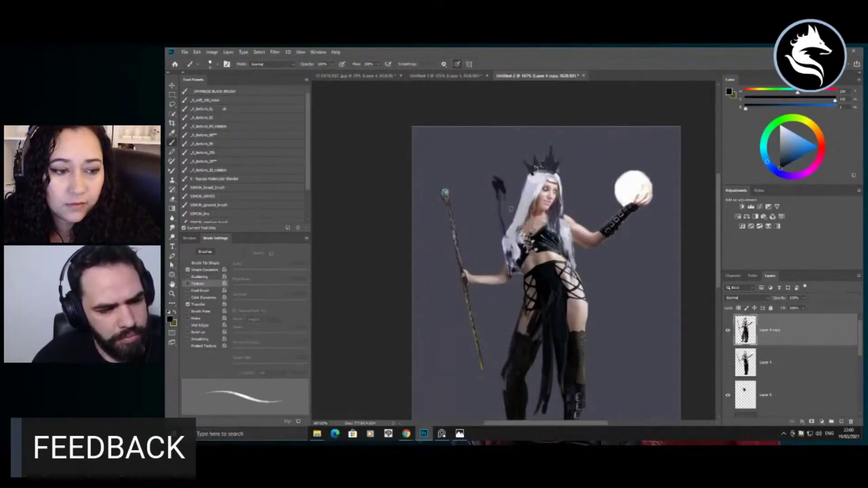
key(ctrl+z)
key(ctrl+z)
Step: Try painting a black bird-like shape perched on the sorceress's staff-side shoulder, refining it with colours sampled nearby
mouse_move(510, 187)
mouse_down()
mouse_move(522, 205)
mouse_move(506, 231)
mouse_move(509, 199)
mouse_move(510, 228)
mouse_up()
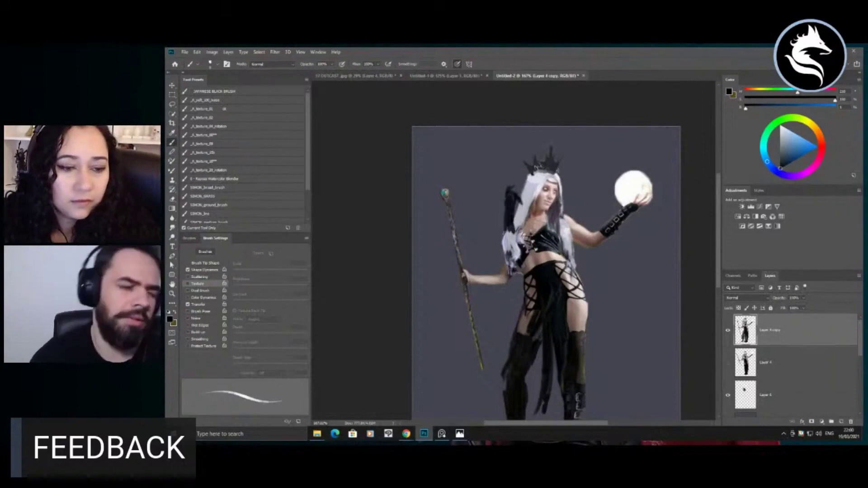
mouse_move(502, 228)
mouse_down()
mouse_move(515, 253)
mouse_move(505, 231)
mouse_up()
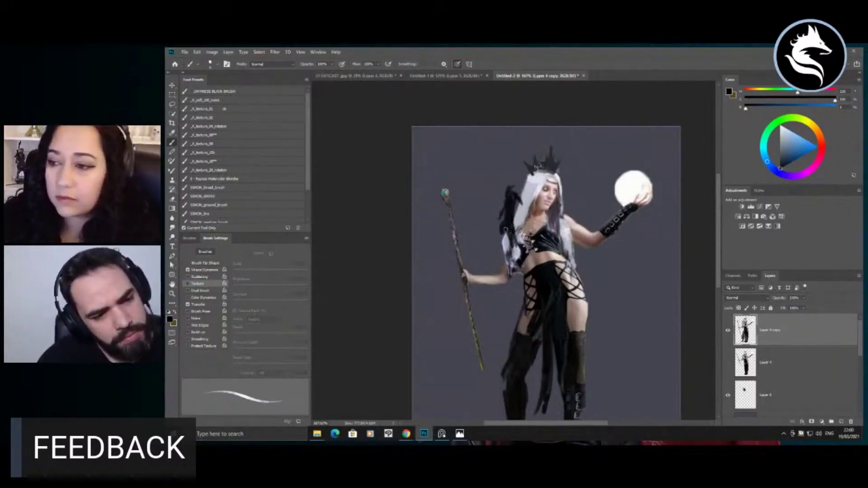
key(e)
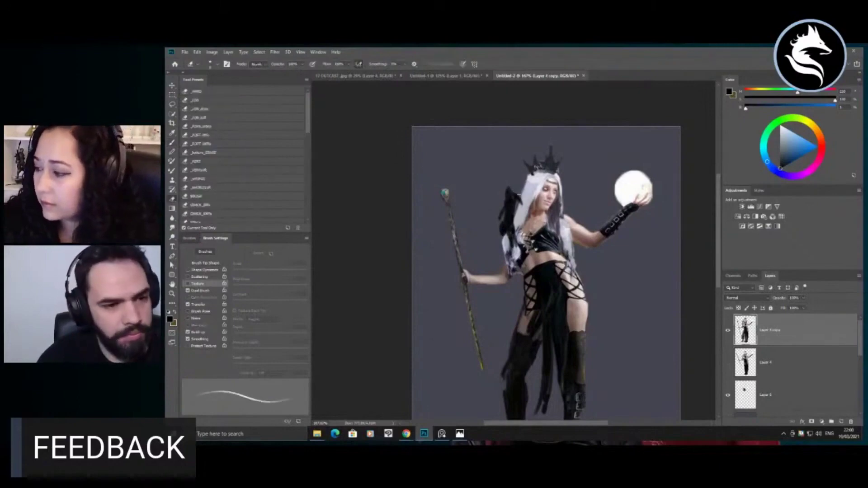
key(b)
mouse_move(502, 212)
mouse_down()
mouse_move(491, 251)
mouse_move(496, 235)
mouse_move(519, 245)
mouse_move(512, 239)
mouse_up()
alt+click(507, 246)
alt+click(506, 239)
key(z)
drag(494, 177, 474, 187)
Step: Undo all the strokes of the dark shape on the shoulder
key(ctrl+z)
key(ctrl+z)
key(ctrl+z)
key(ctrl+z)
key(ctrl+z)
key(ctrl+z)
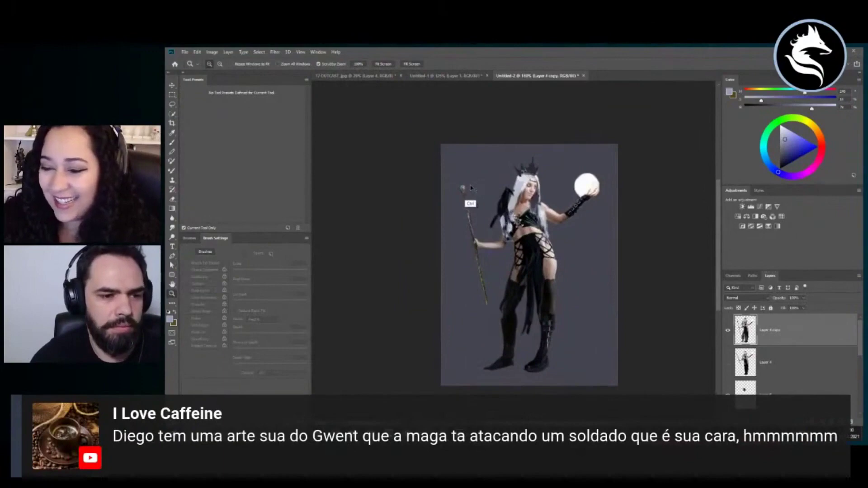
key(ctrl+z)
key(ctrl+z)
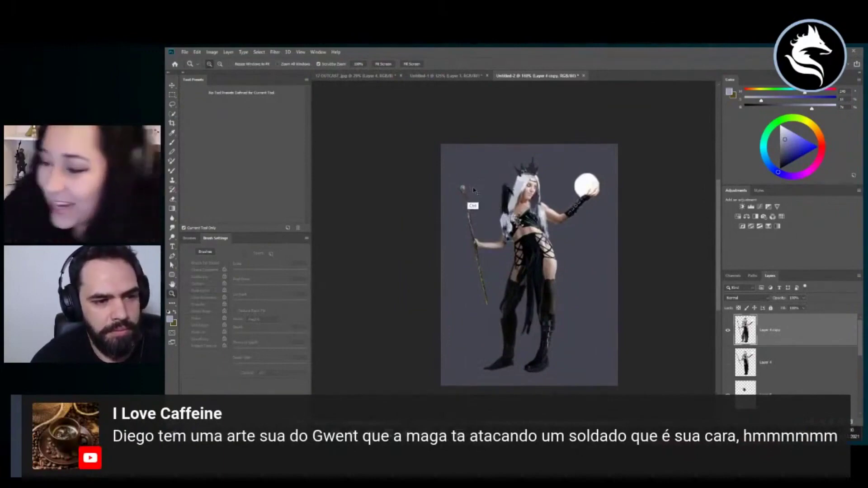
key(ctrl+z)
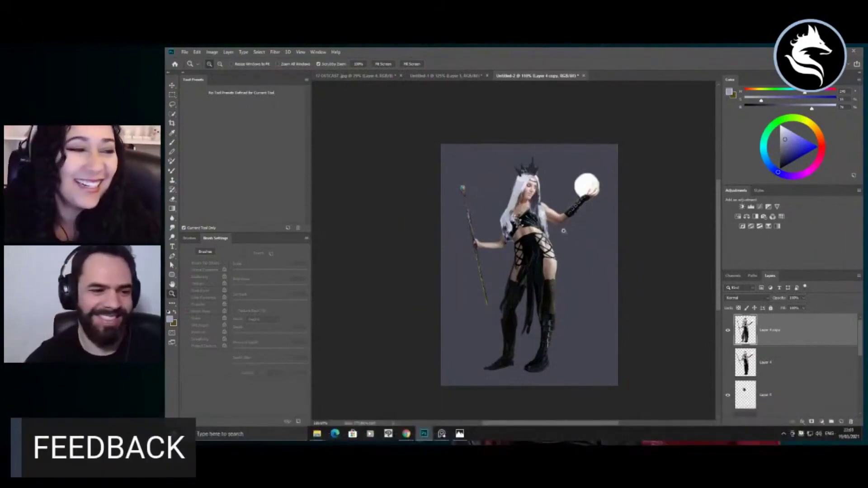
click(541, 203)
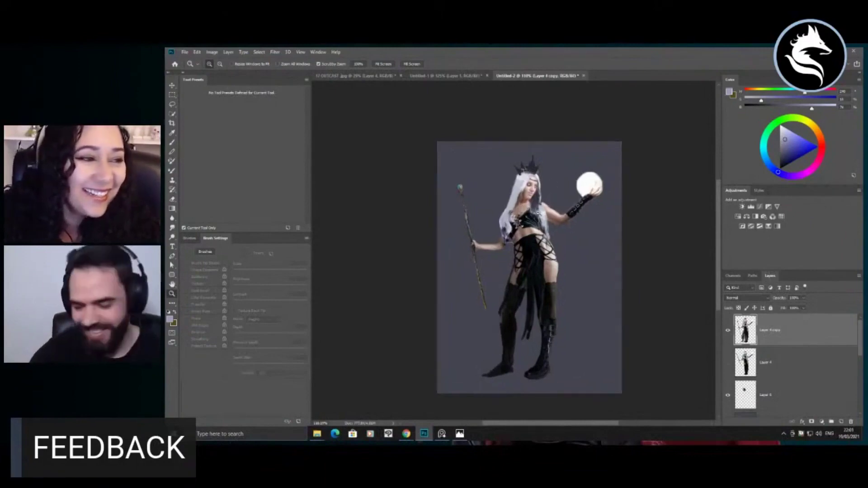
key(b)
key(z)
drag(487, 203, 491, 204)
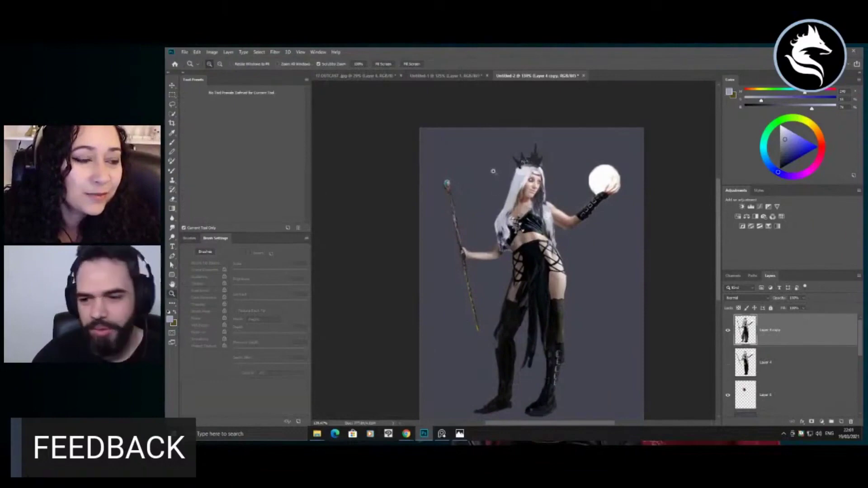
click(496, 184)
key(b)
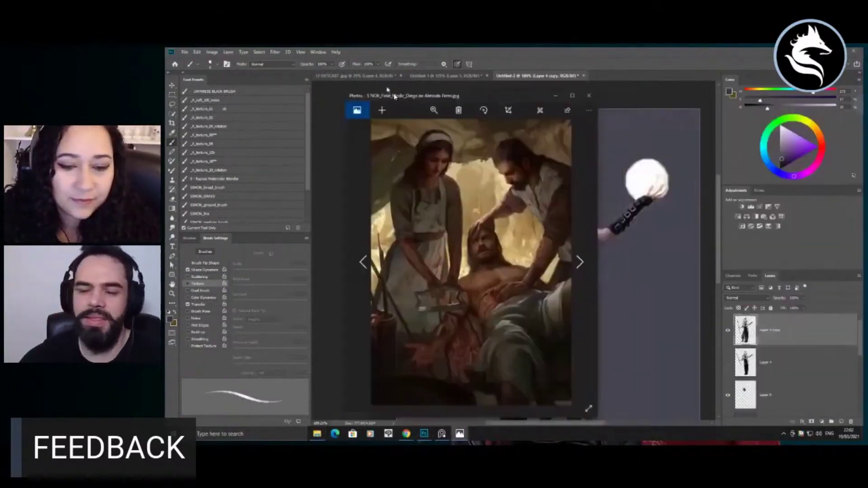
Step: Switch to Photos, examine both versions of the Field Medic illustration enlarged, zoom in on the second one's figures, and close the viewer
drag(403, 103, 434, 48)
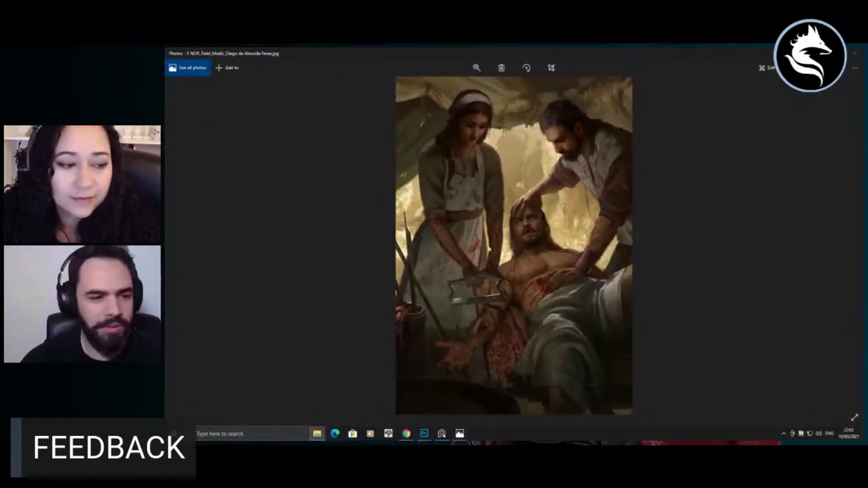
click(539, 243)
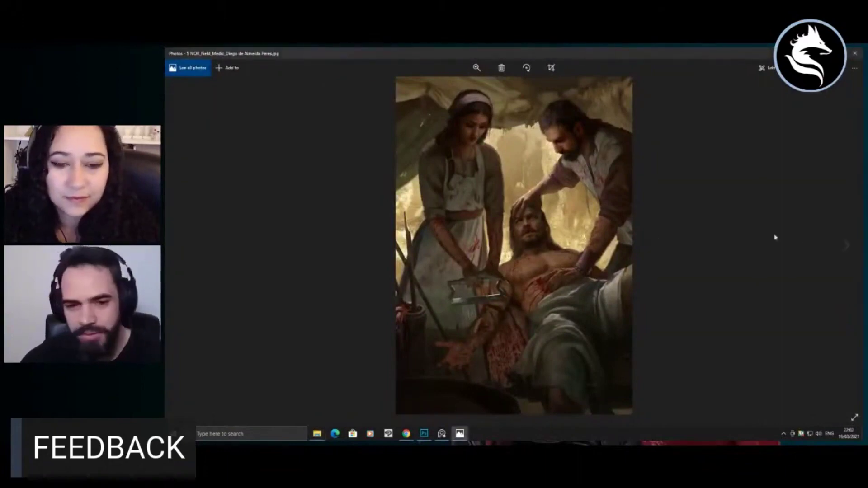
click(844, 247)
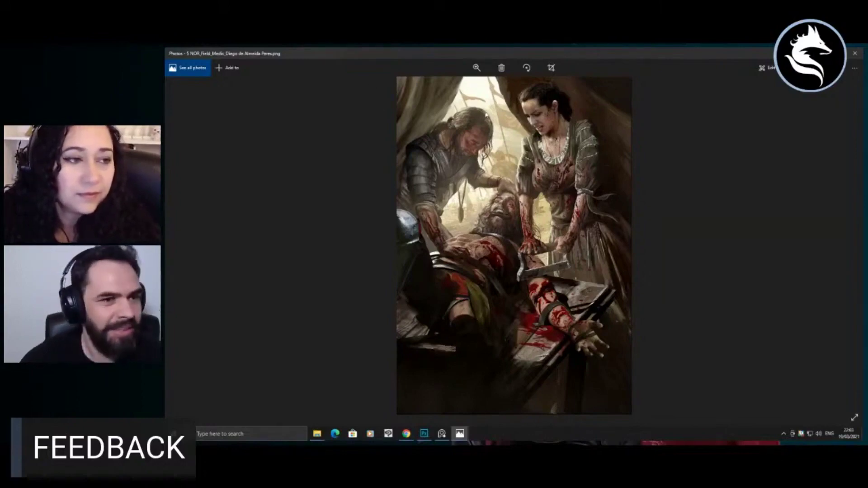
key(Right)
key(Right)
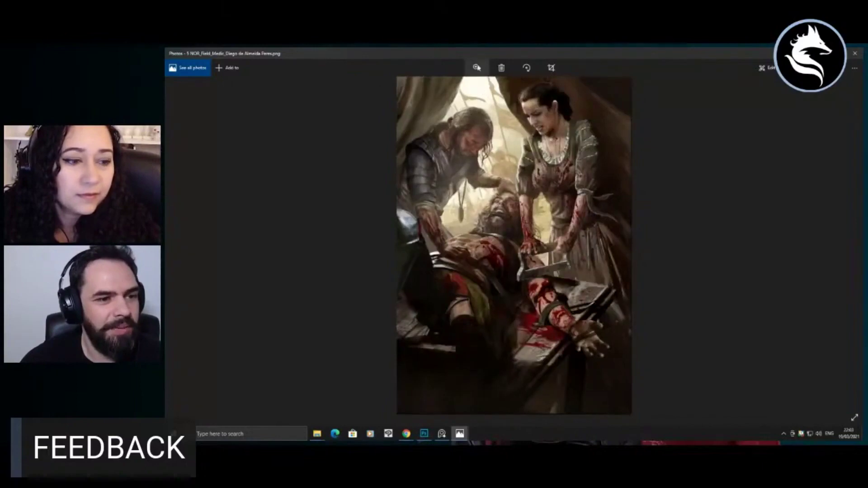
click(477, 67)
drag(470, 85, 466, 88)
drag(508, 177, 506, 257)
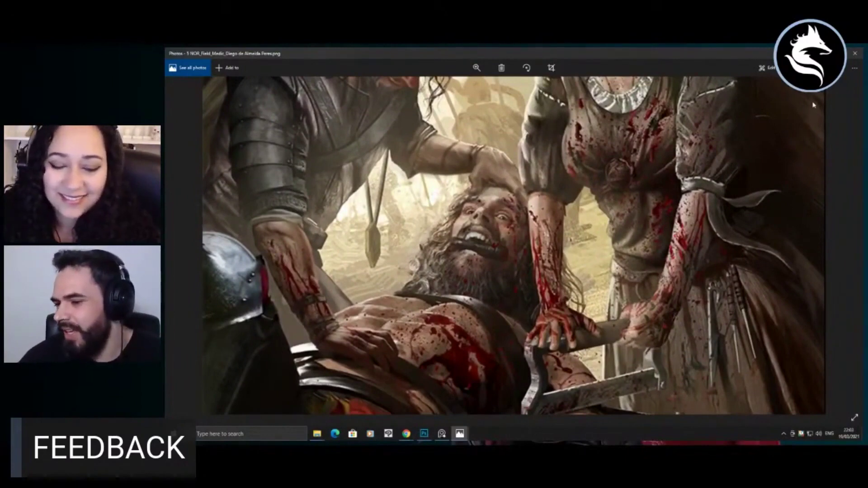
click(854, 54)
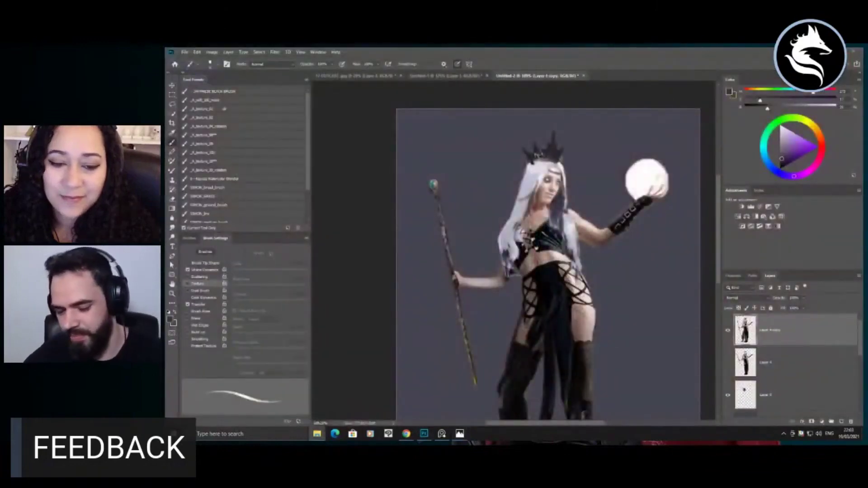
Step: On a new layer, paint dark curved branches over the staff's head and darken its shaft, using colours sampled from the staff
click(578, 250)
key(z)
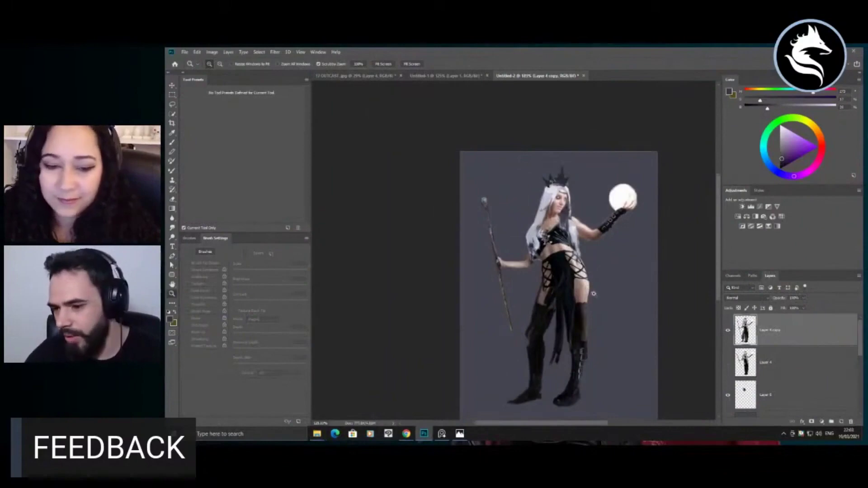
drag(594, 293, 606, 332)
key(b)
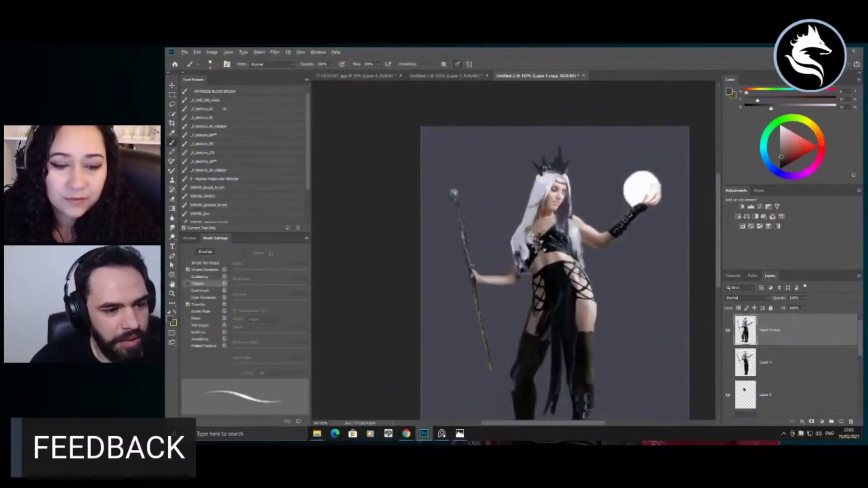
alt+click(470, 286)
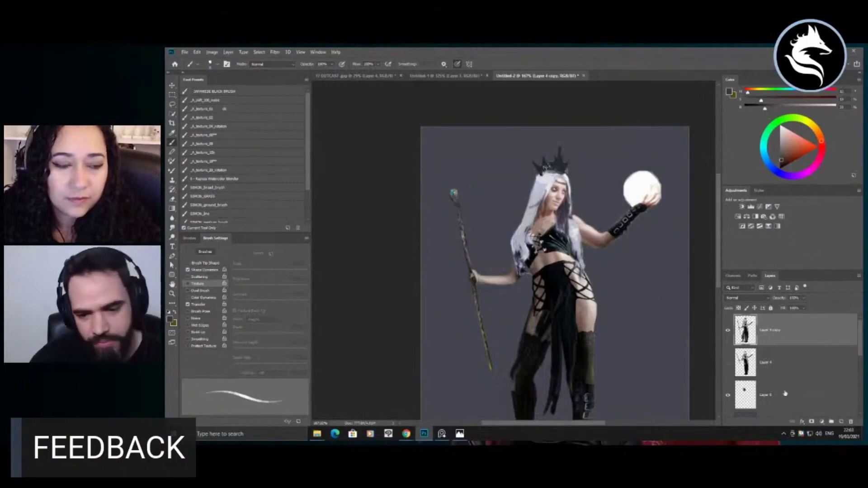
click(840, 422)
alt+click(457, 206)
mouse_move(461, 182)
mouse_down()
mouse_move(449, 201)
mouse_move(460, 209)
mouse_move(460, 182)
mouse_move(469, 214)
mouse_move(457, 198)
mouse_move(469, 182)
mouse_move(453, 170)
mouse_up()
key(ctrl+z)
key(ctrl+z)
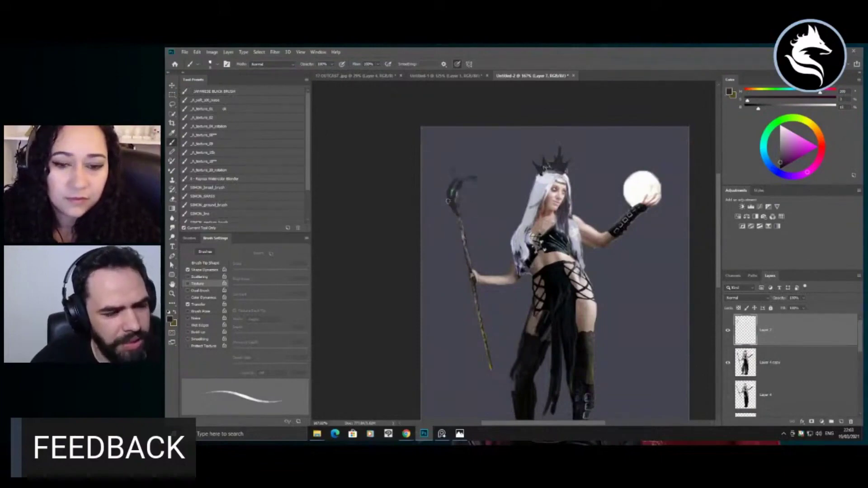
drag(456, 219, 463, 239)
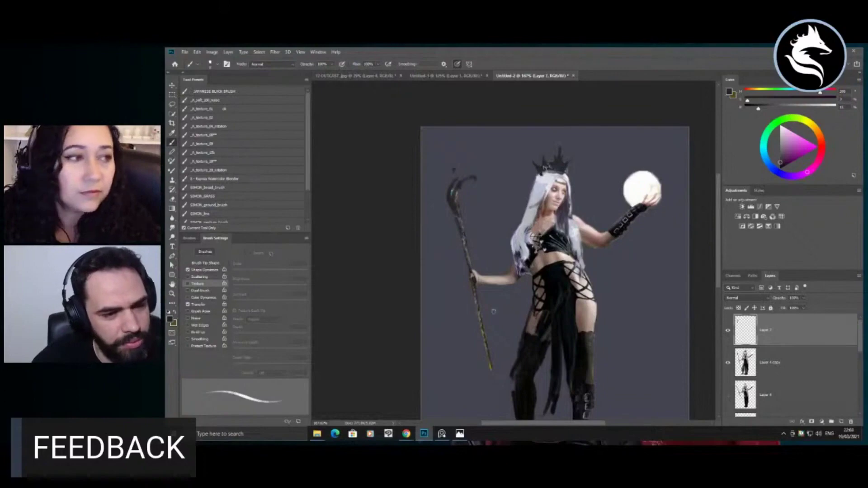
mouse_move(475, 284)
mouse_down()
mouse_move(486, 344)
mouse_move(475, 288)
mouse_up()
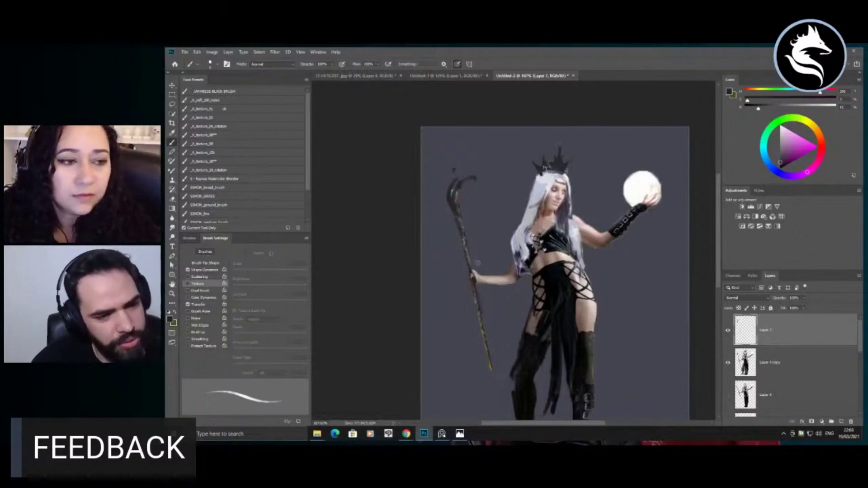
Step: Lasso spiky branches around the staff's head, shade them with the Gradient tool, group the layer, and deselect
key(l)
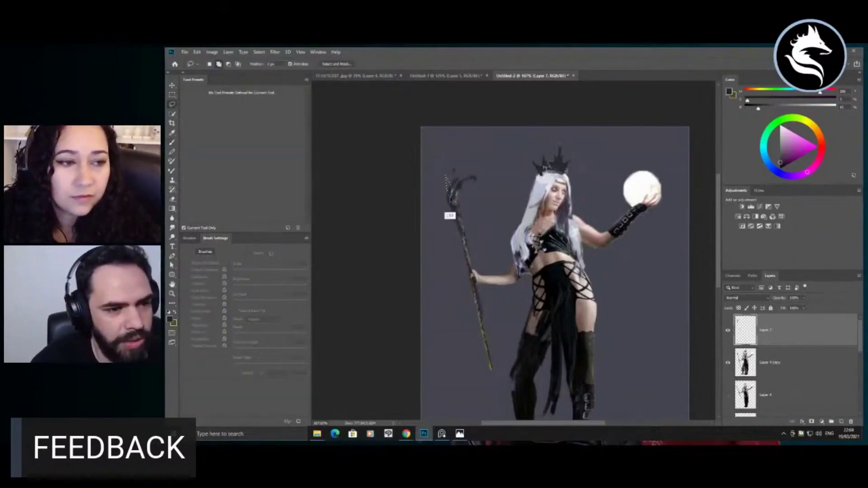
mouse_move(451, 202)
mouse_down()
mouse_move(447, 181)
mouse_move(456, 209)
mouse_move(463, 175)
mouse_move(459, 204)
mouse_up()
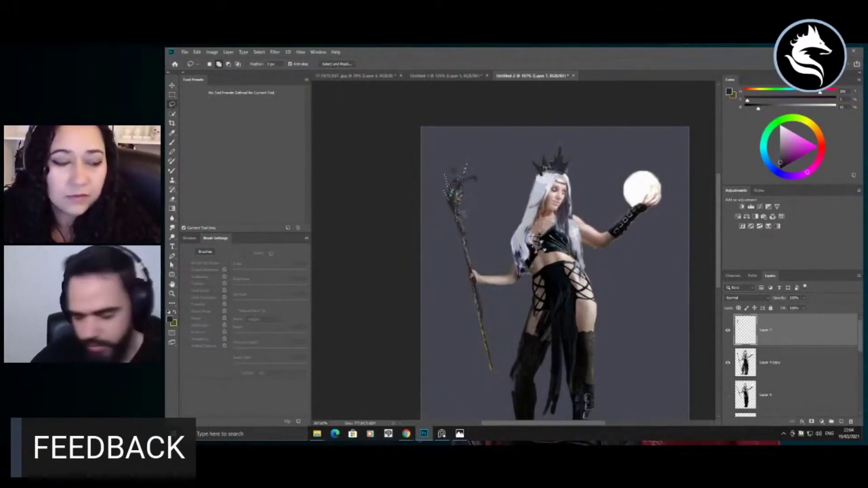
key(e)
key(g)
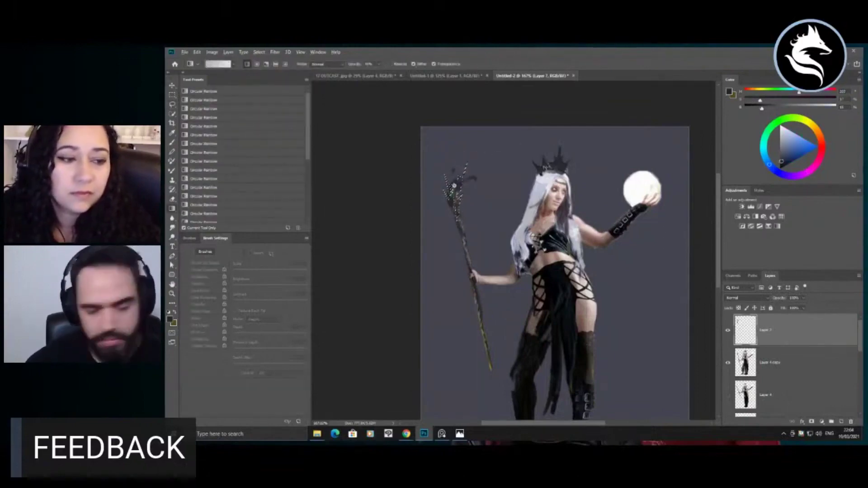
key(ctrl+g)
key(ctrl+d)
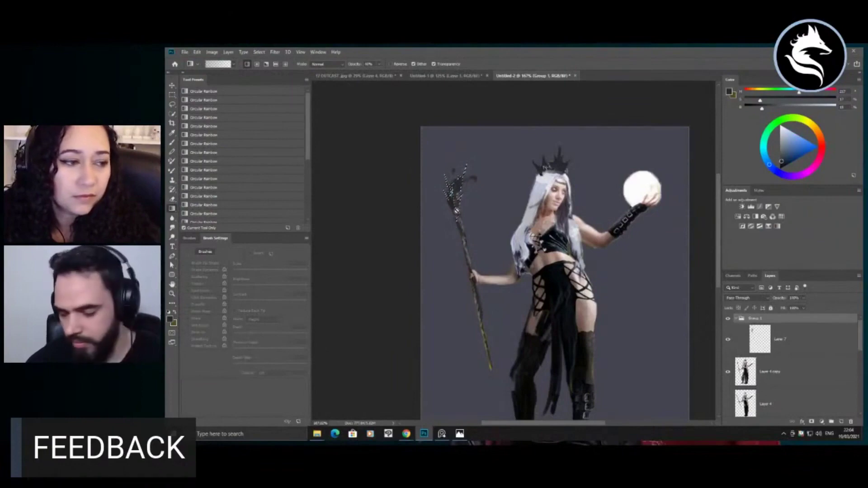
Step: Merge the group holding the painted staff head into one layer and merge it down into the figure layer
drag(491, 204, 459, 210)
scroll(497, 224, up, 3)
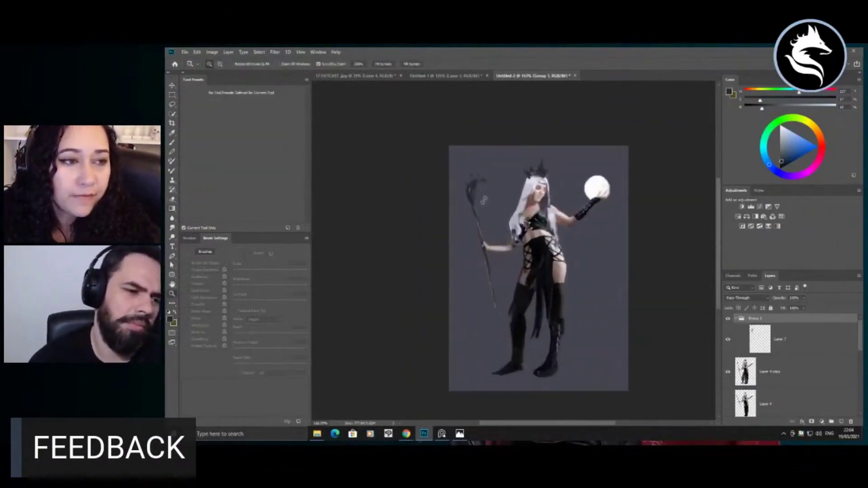
key(b)
key(e)
click(525, 199)
key(Return)
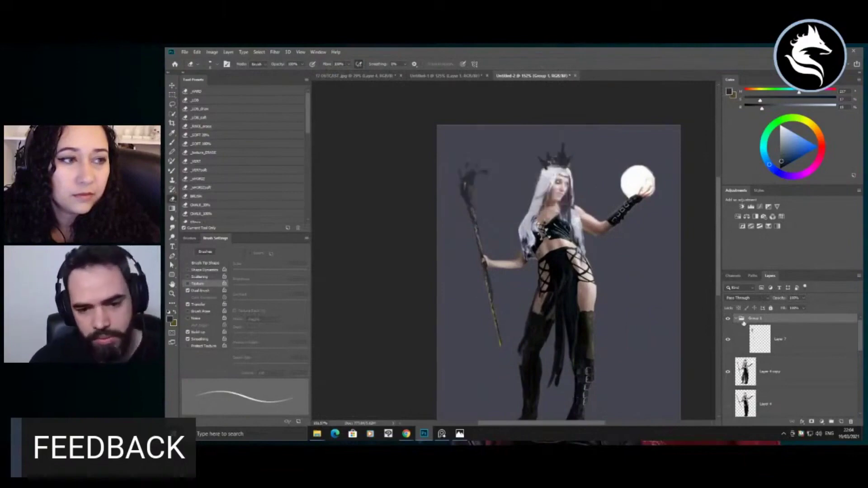
key(ctrl+e)
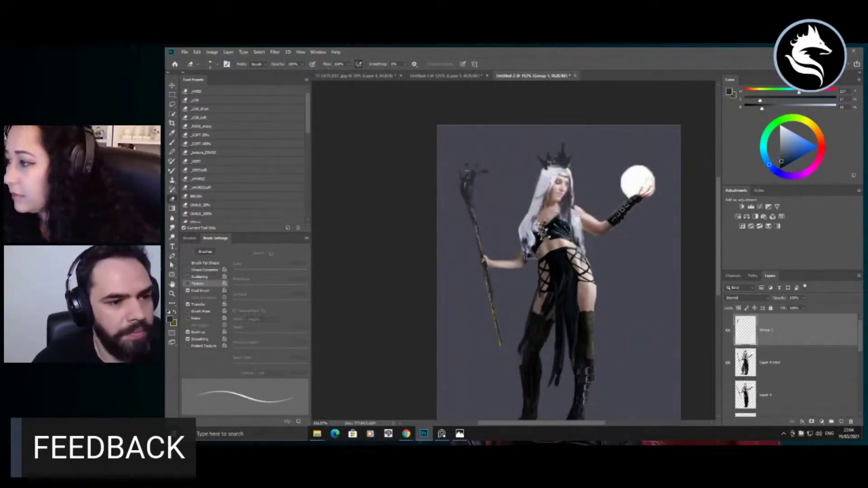
key(ctrl+e)
Step: Lasso the staff's shaft from below its branching head to its tip, fill it with solid black, and deselect
key(z)
mouse_move(501, 234)
mouse_down()
mouse_move(489, 246)
mouse_move(494, 255)
mouse_move(505, 249)
mouse_up()
key(l)
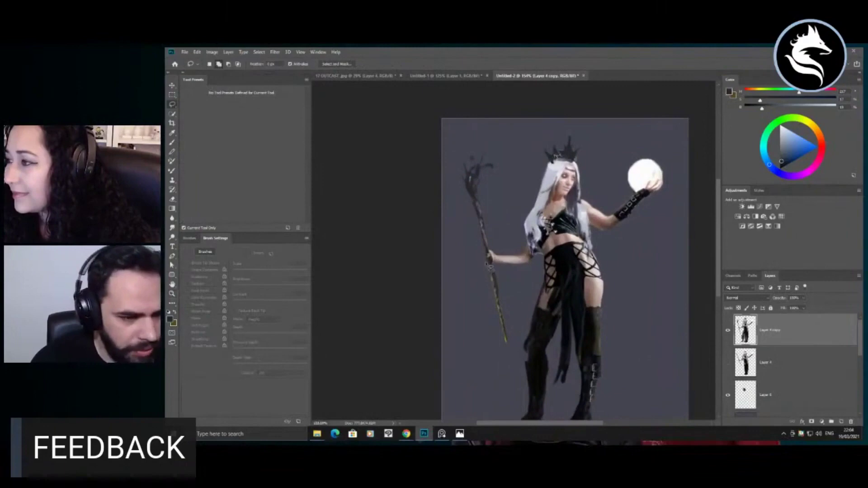
drag(488, 262, 488, 257)
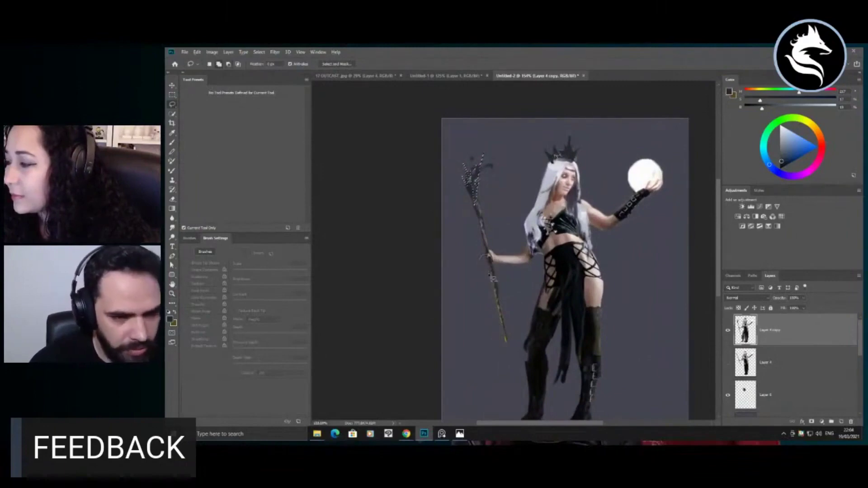
key(ctrl+d)
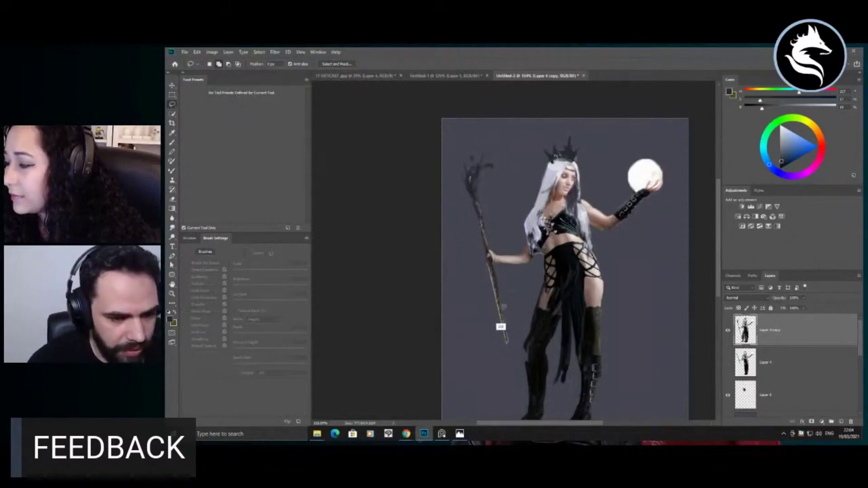
drag(493, 269, 470, 179)
mouse_move(488, 251)
mouse_down()
mouse_move(467, 191)
mouse_move(479, 203)
mouse_move(488, 252)
mouse_up()
key(b)
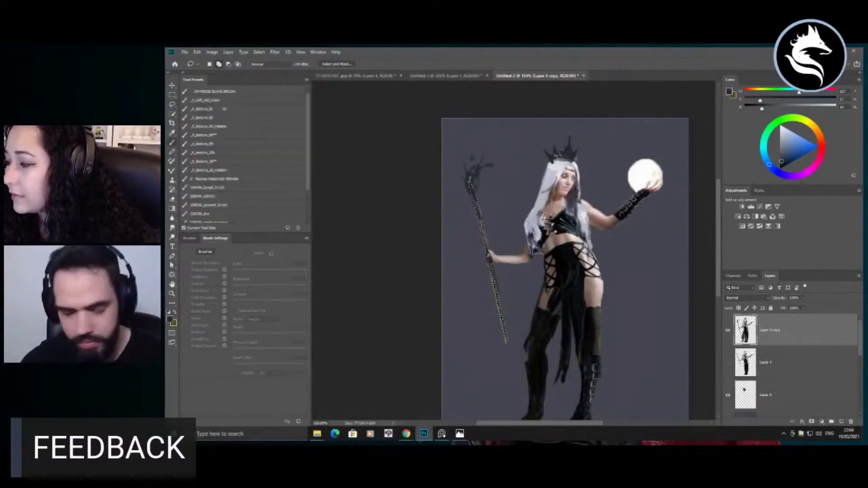
key(b)
key(alt+BackSpace)
key(ctrl+d)
Step: Switch to the Custom Shape tool
key(z)
drag(504, 262, 484, 259)
click(483, 258)
click(175, 250)
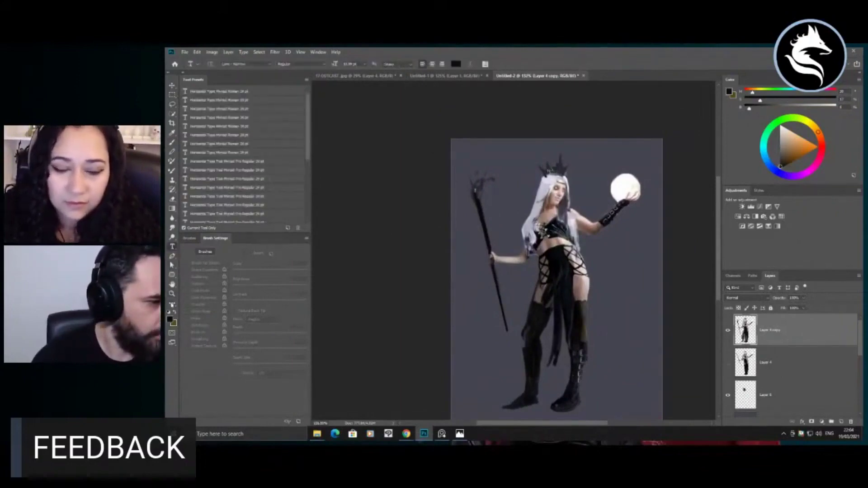
click(172, 294)
click(175, 248)
click(173, 276)
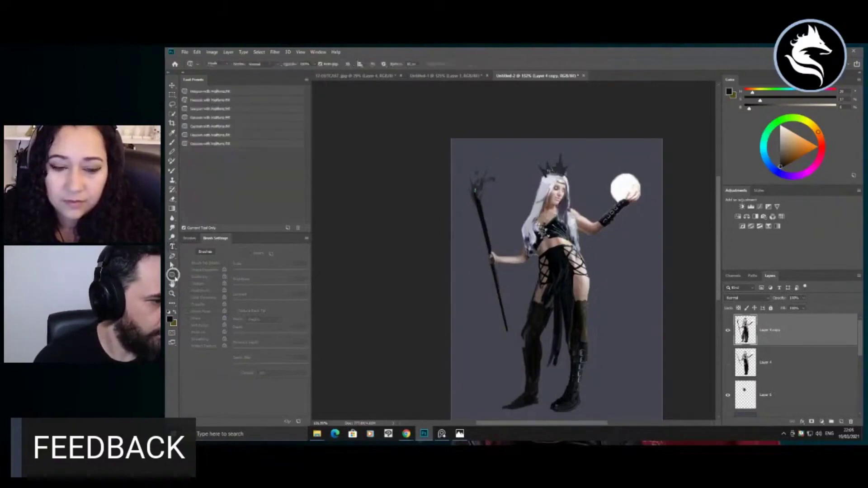
right_click(175, 278)
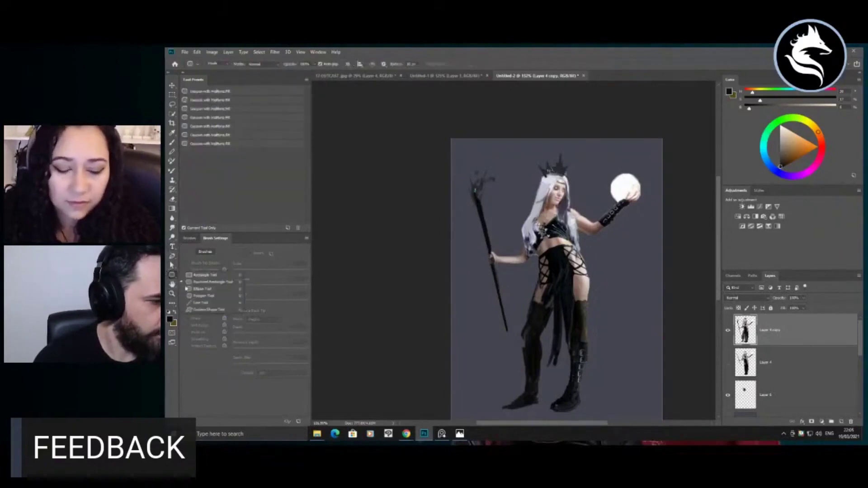
click(189, 309)
Step: Look through the custom shape library for a silhouette that could be added to the figure
right_click(506, 221)
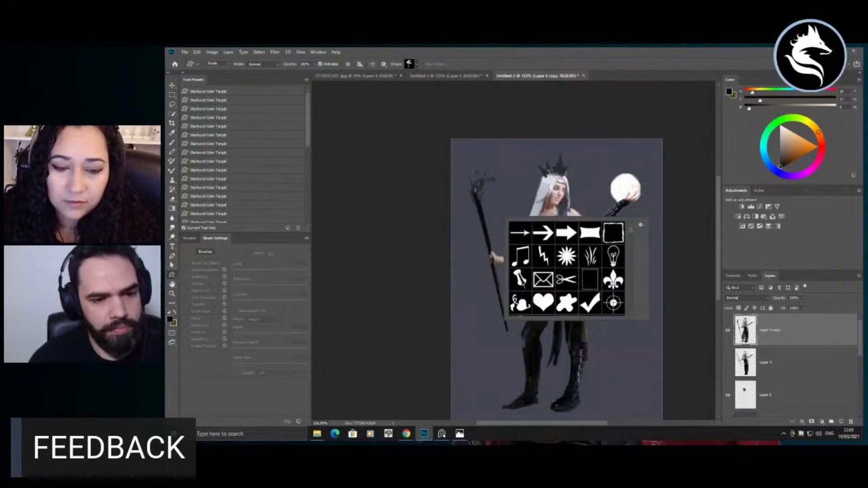
scroll(633, 244, down, 6)
scroll(635, 260, down, 8)
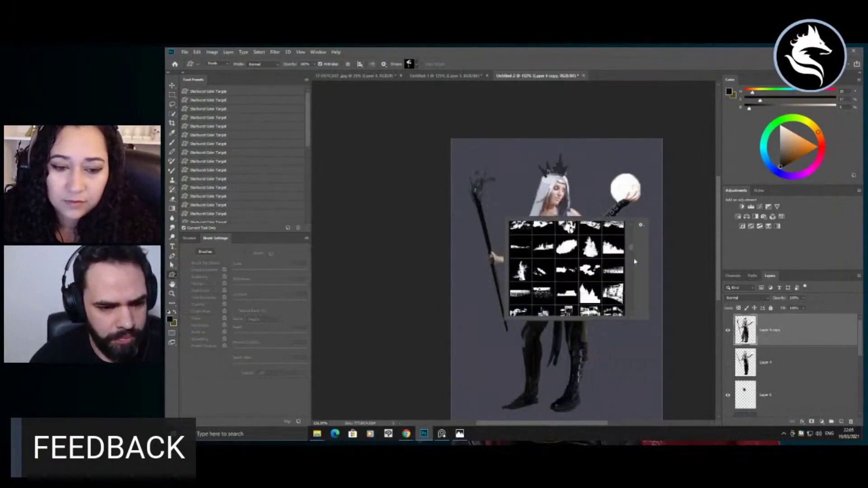
scroll(635, 261, up, 2)
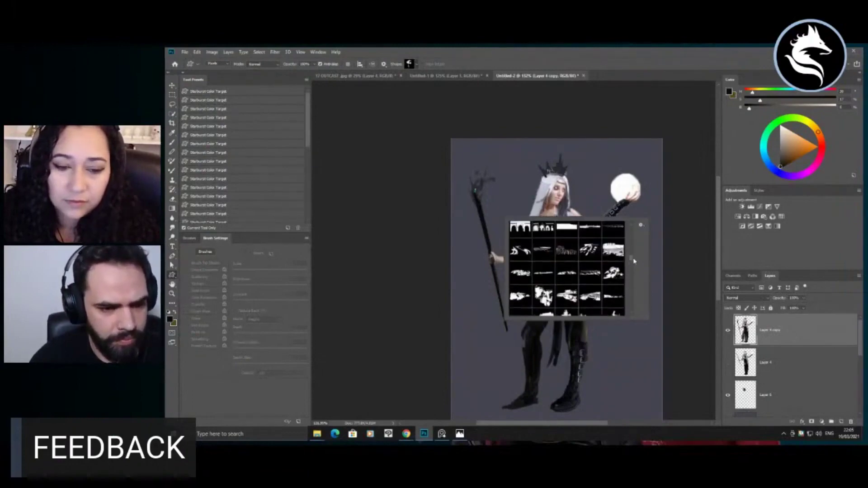
scroll(633, 261, down, 6)
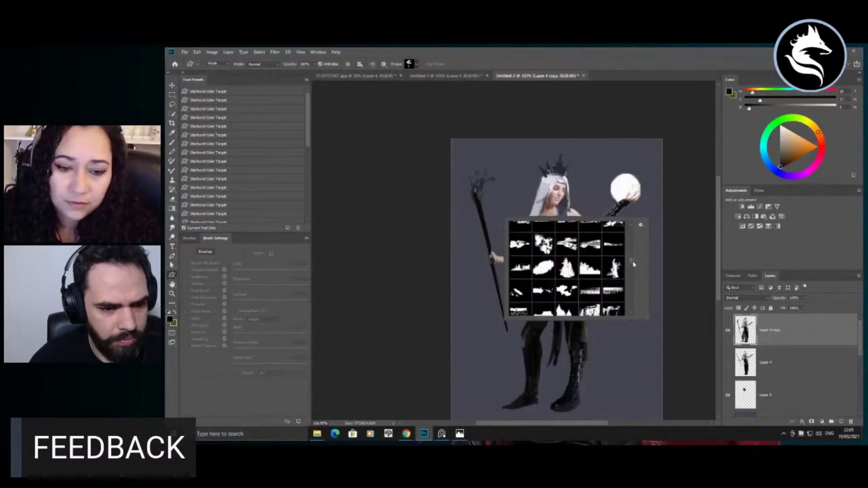
scroll(633, 269, down, 3)
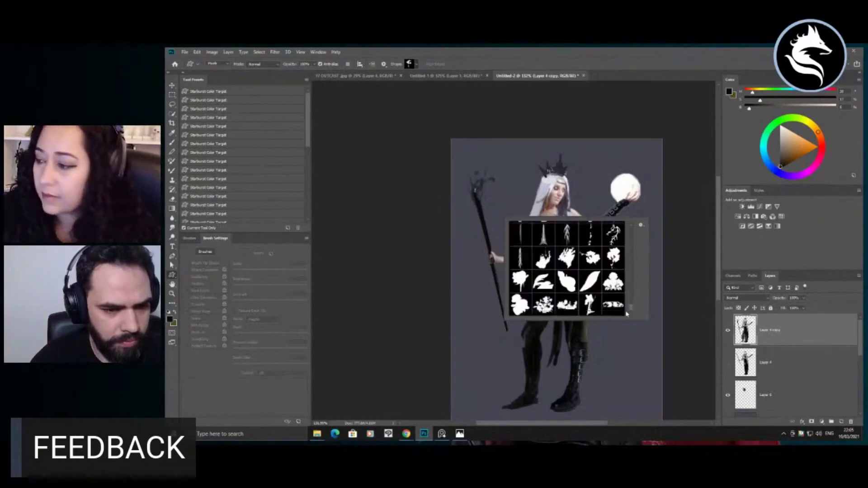
scroll(627, 297, down, 10)
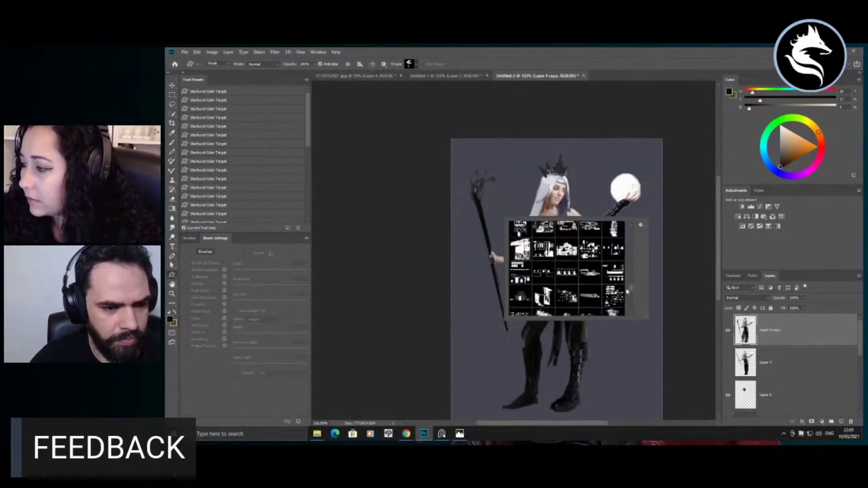
scroll(627, 289, up, 3)
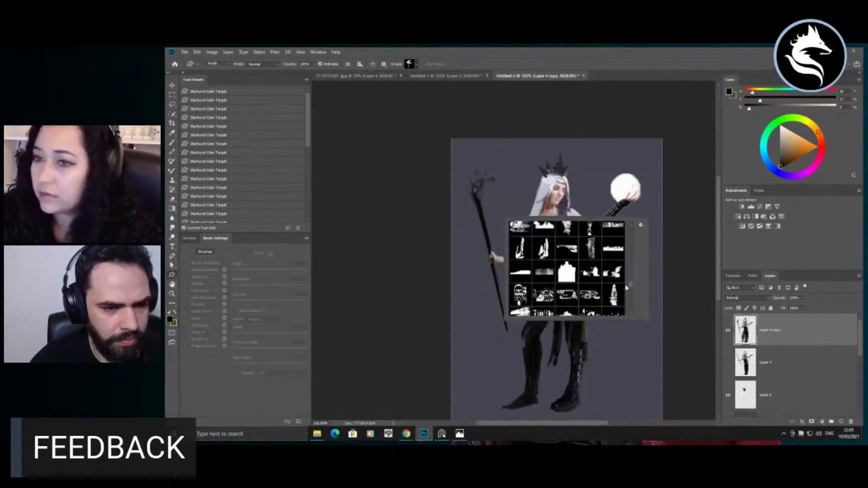
scroll(627, 287, up, 2)
scroll(626, 287, down, 2)
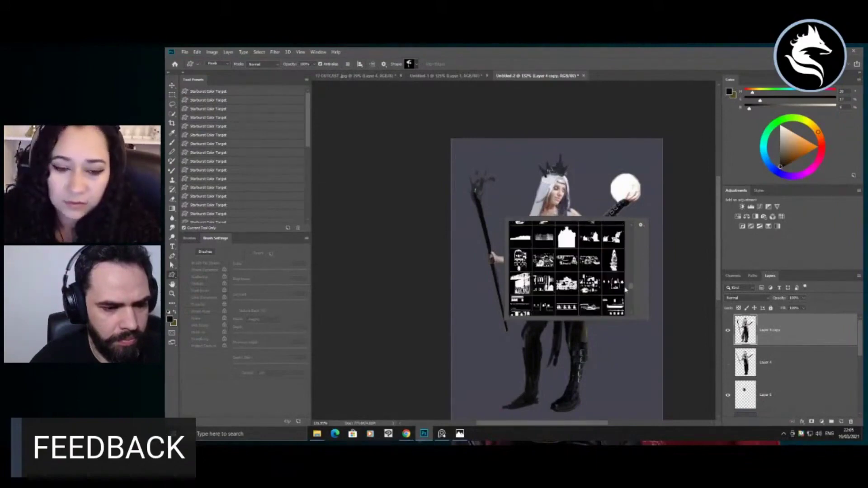
Step: Try placing a custom shape from the library over the staff and figure, and undo it
click(541, 267)
drag(461, 164, 605, 271)
key(ctrl+z)
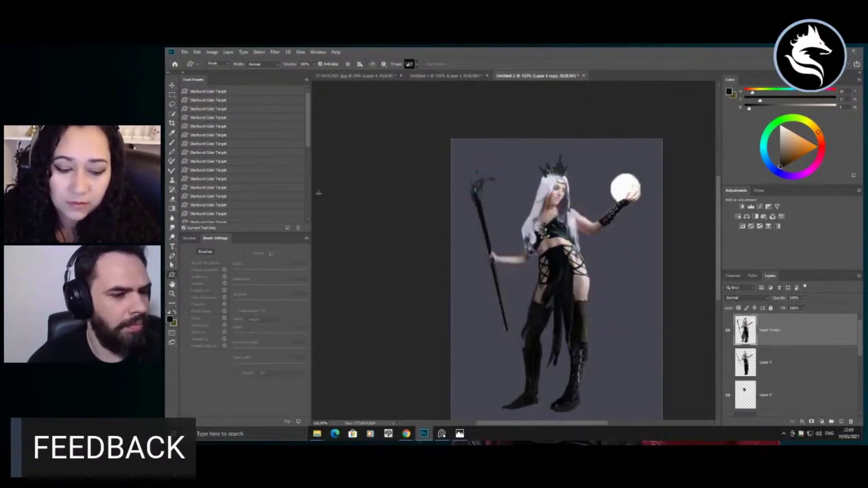
Step: Lasso the white orb around the raised hand in parts, delete it while keeping the hand, and deselect
key(z)
mouse_move(562, 221)
mouse_down()
mouse_move(575, 236)
mouse_move(553, 216)
mouse_up()
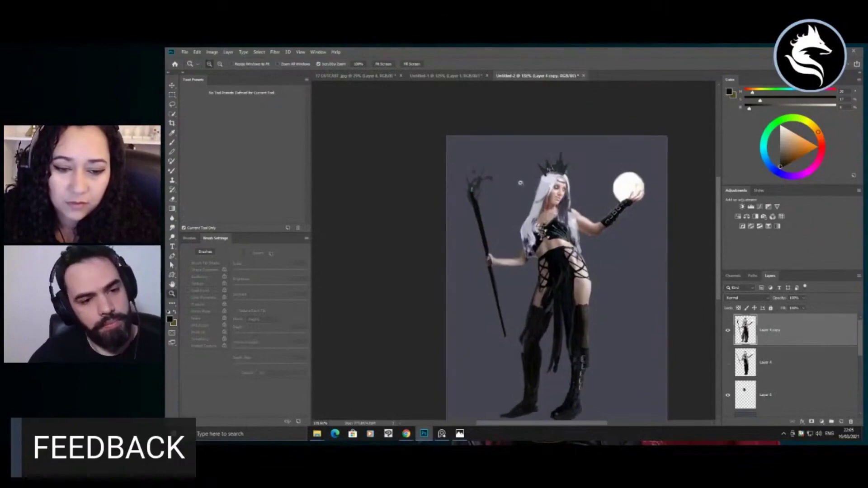
drag(520, 182, 553, 187)
drag(638, 196, 670, 201)
key(l)
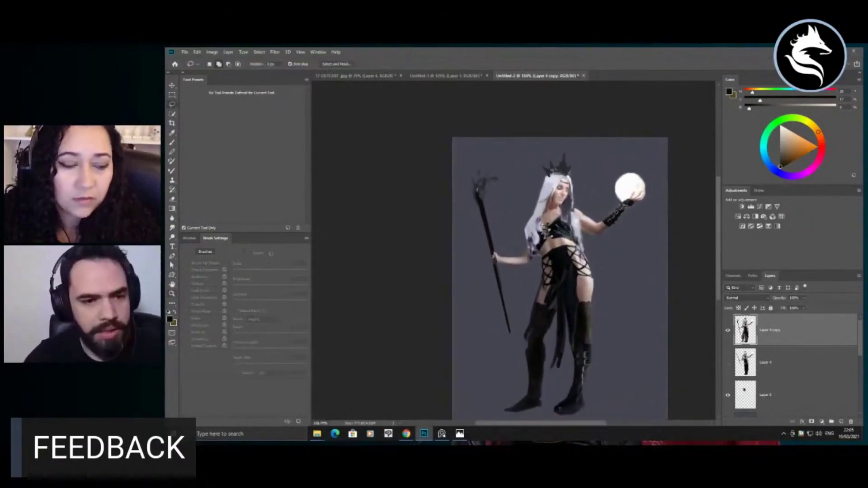
mouse_move(633, 200)
mouse_down()
mouse_move(619, 161)
mouse_move(611, 196)
mouse_move(635, 208)
mouse_up()
key(Delete)
key(ctrl+d)
drag(633, 162, 652, 182)
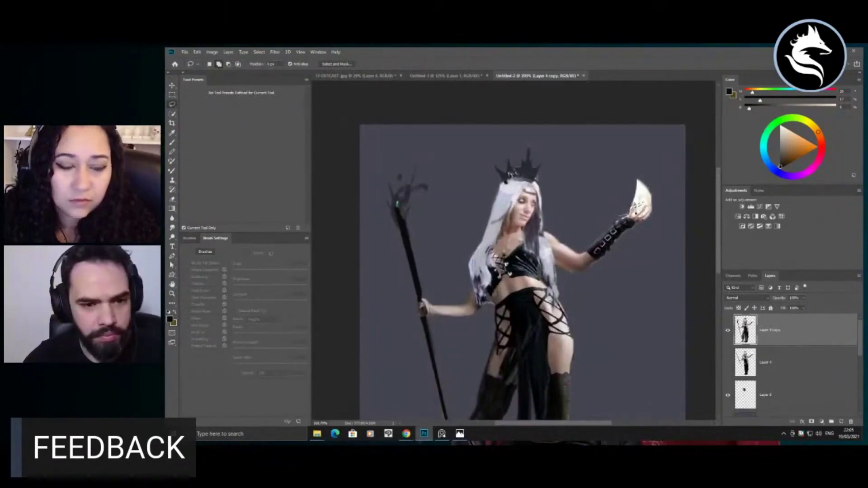
mouse_move(645, 221)
mouse_down()
mouse_move(657, 213)
mouse_move(624, 189)
mouse_move(612, 201)
mouse_move(601, 185)
mouse_move(664, 194)
mouse_up()
key(Delete)
key(ctrl+d)
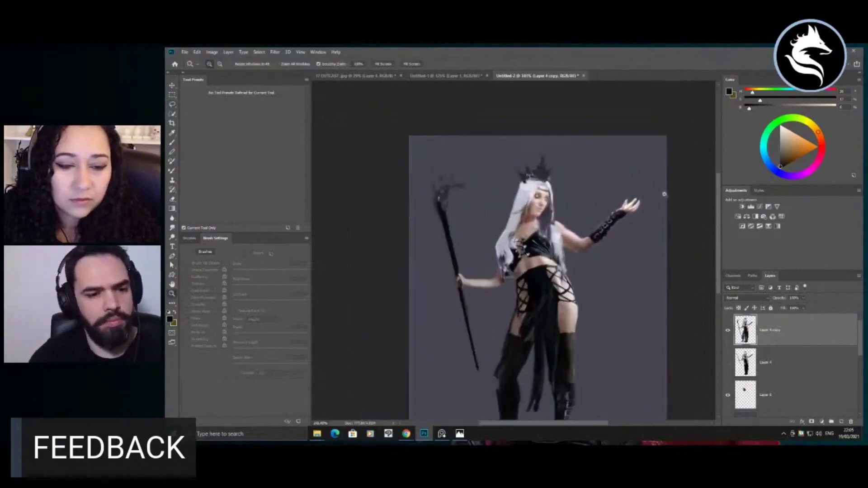
Step: On a new layer, touch up the raised hand's fingers with the brush, using colours sampled from the background and skin
scroll(663, 194, up, 1)
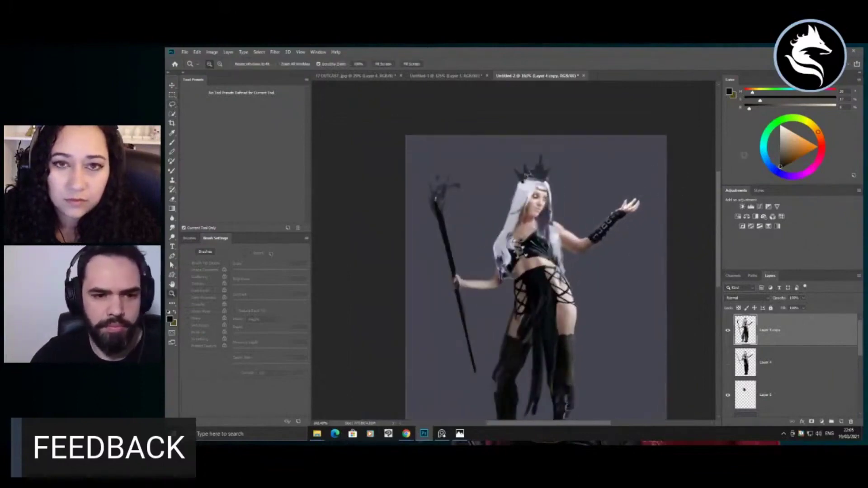
scroll(673, 199, up, 1)
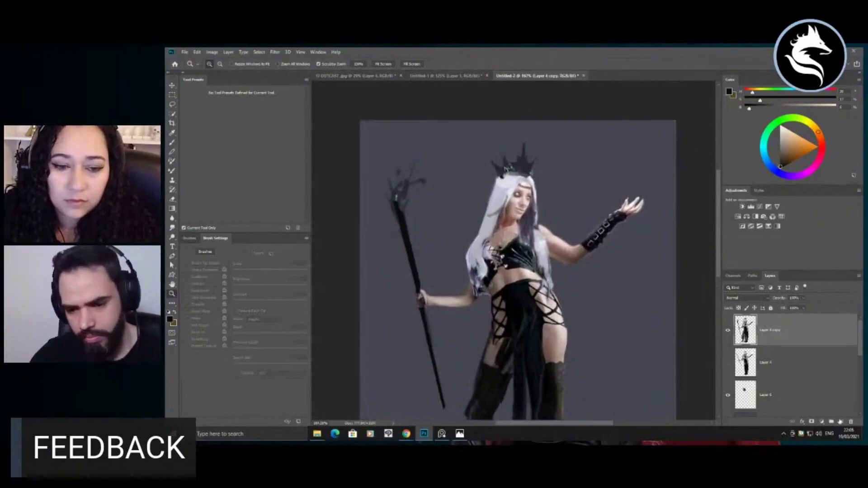
click(839, 420)
key(b)
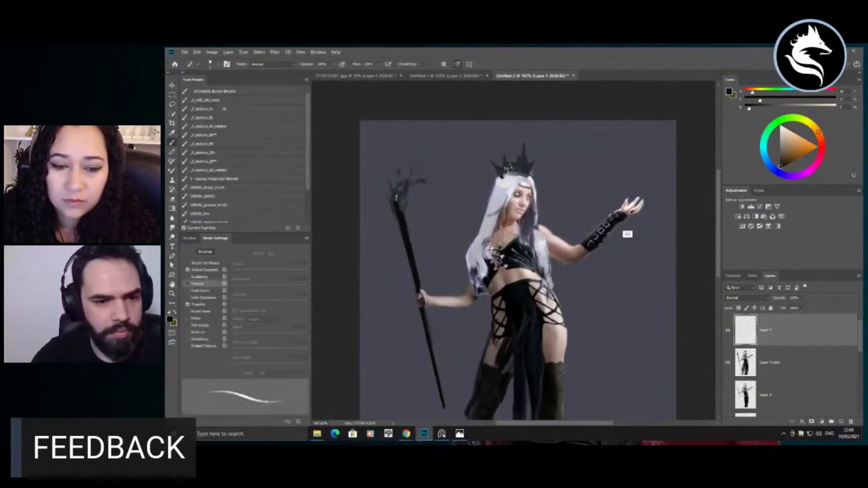
alt+click(628, 234)
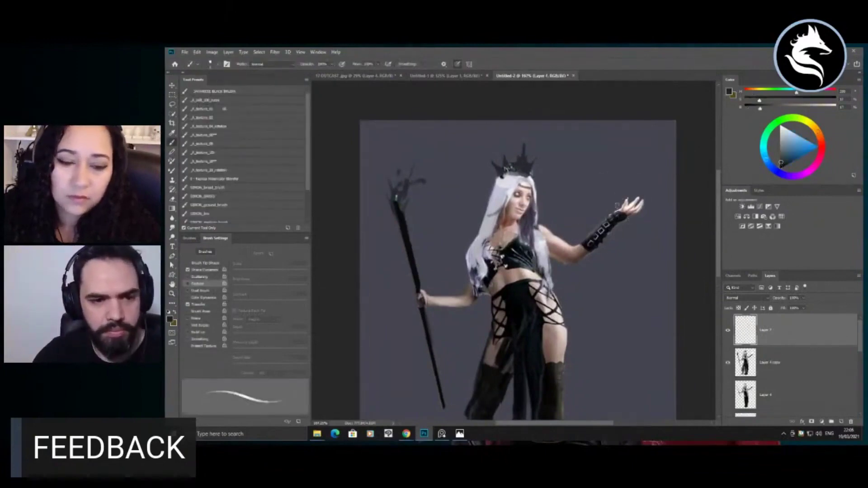
alt+click(626, 209)
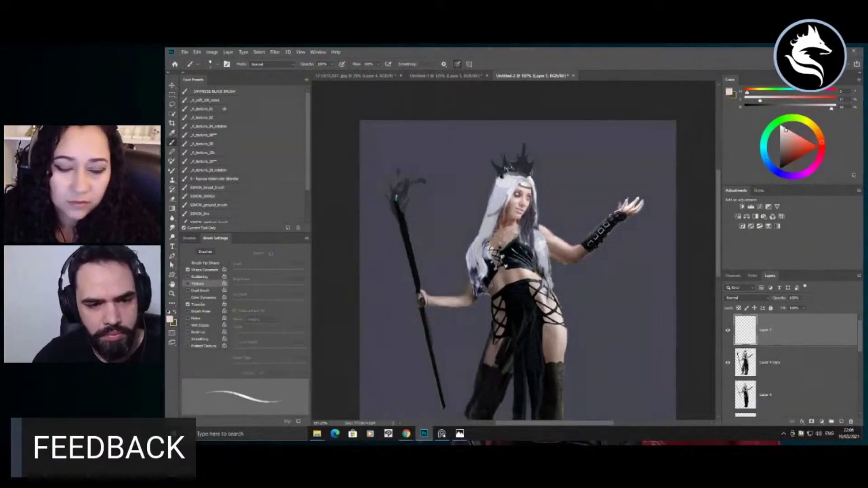
Step: Cast a soft white radial glow over the raised palm with the Gradient tool, using a light colour
key(z)
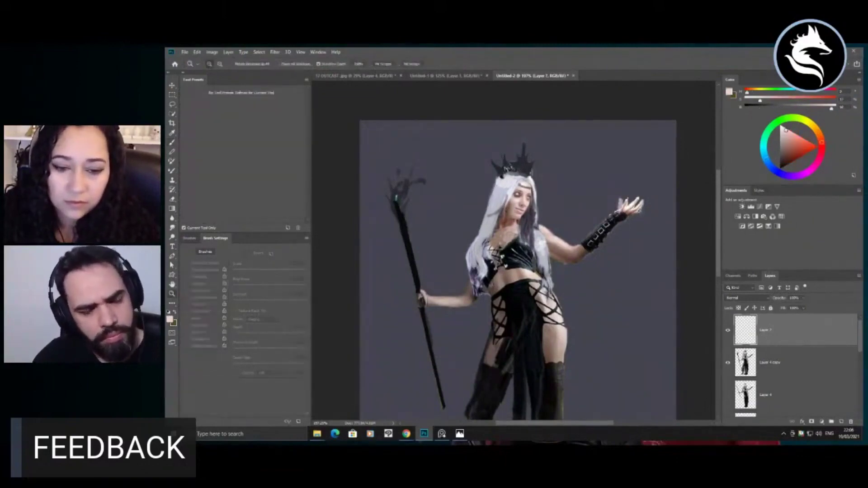
click(619, 221)
drag(620, 203, 581, 191)
key(b)
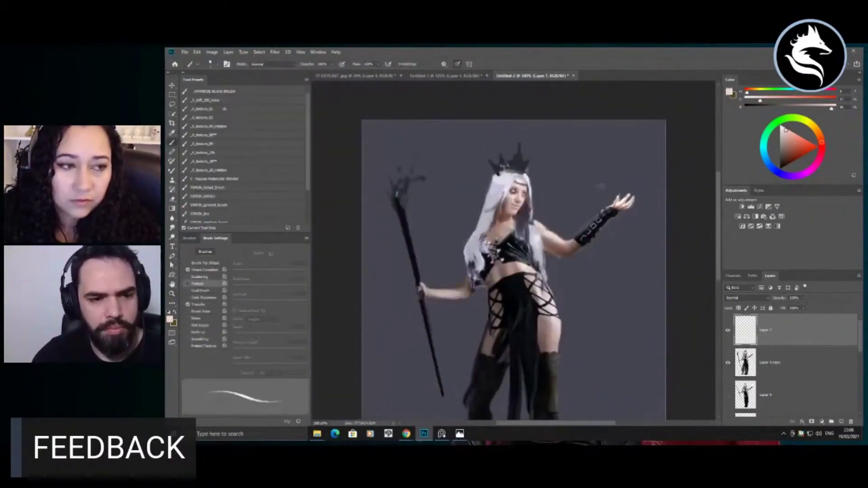
key(g)
alt+click(622, 202)
alt+click(627, 199)
mouse_move(621, 182)
mouse_down()
mouse_move(612, 213)
mouse_move(635, 205)
mouse_move(606, 228)
mouse_up()
key(ctrl+z)
click(256, 64)
key(ctrl+z)
drag(620, 194, 618, 207)
key(ctrl+space)
drag(567, 164, 513, 167)
drag(596, 161, 617, 194)
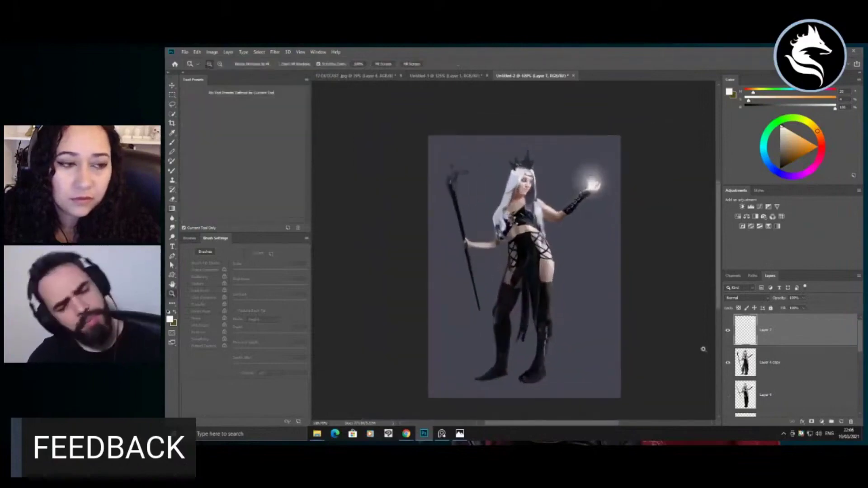
Step: On another new layer, brush a faint light green ring around the glowing hand
click(839, 422)
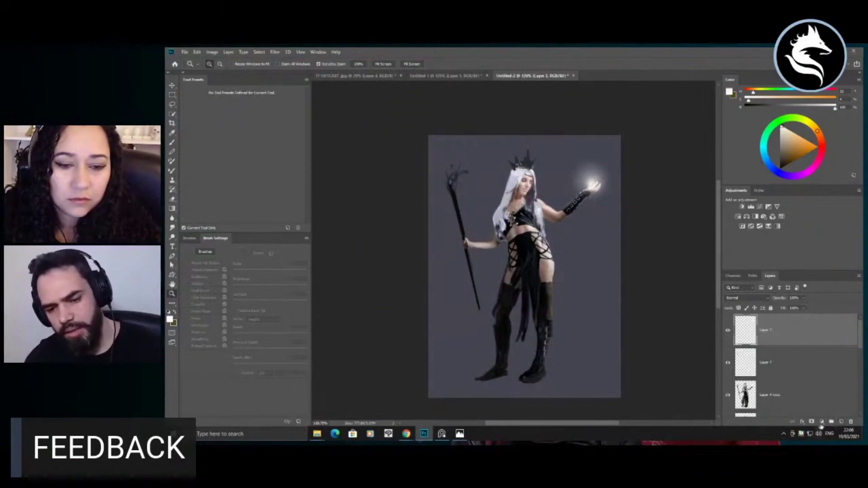
key(b)
drag(775, 94, 769, 93)
drag(587, 193, 596, 195)
key(ctrl+z)
mouse_move(749, 101)
mouse_down()
mouse_move(781, 101)
mouse_move(777, 94)
mouse_up()
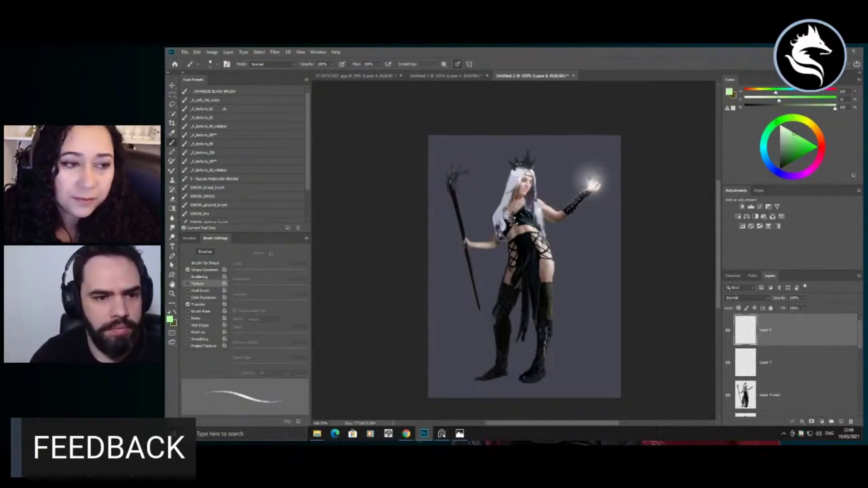
drag(570, 210, 597, 210)
key(ctrl+z)
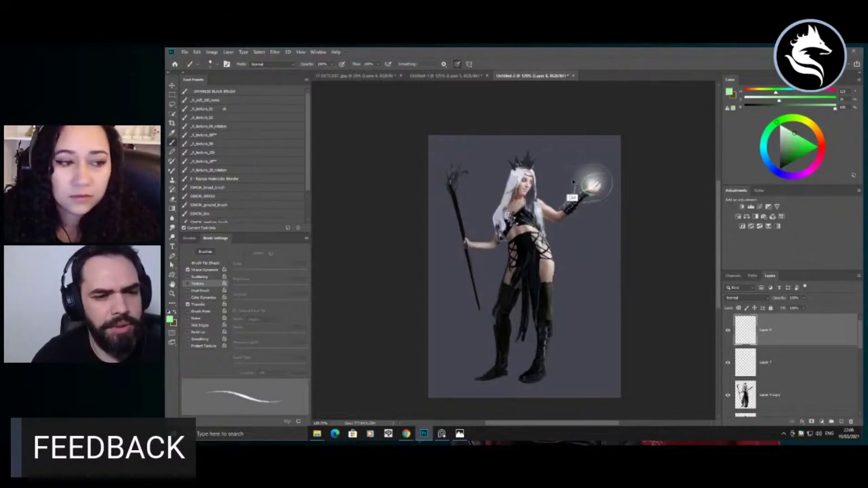
Step: Try painting green magic beside the glowing hand with a textured brush, and undo the stroke
right_click(571, 201)
click(643, 306)
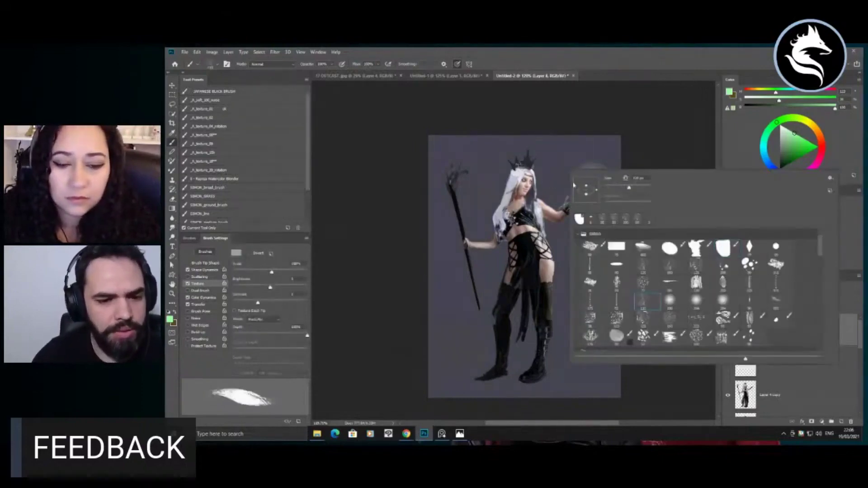
click(560, 156)
drag(572, 158, 570, 173)
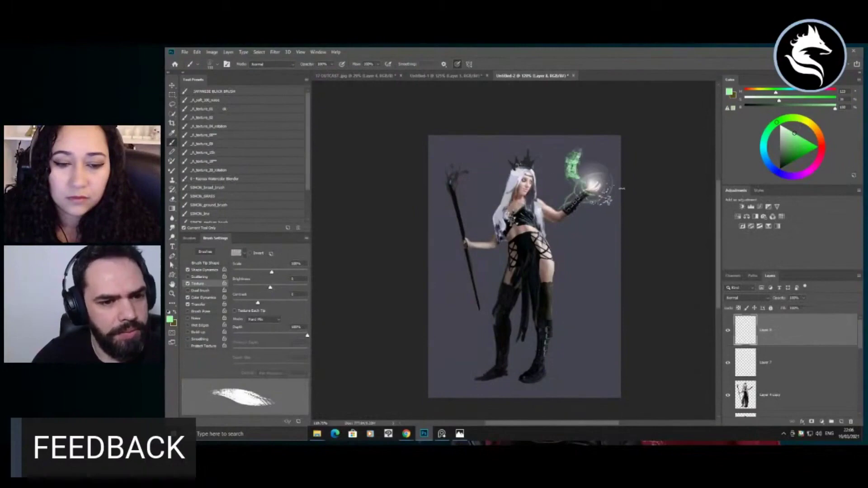
key(ctrl+z)
Step: Paint wispy green smoke curling up beside the glowing hand with a different textured brush
right_click(566, 166)
click(642, 263)
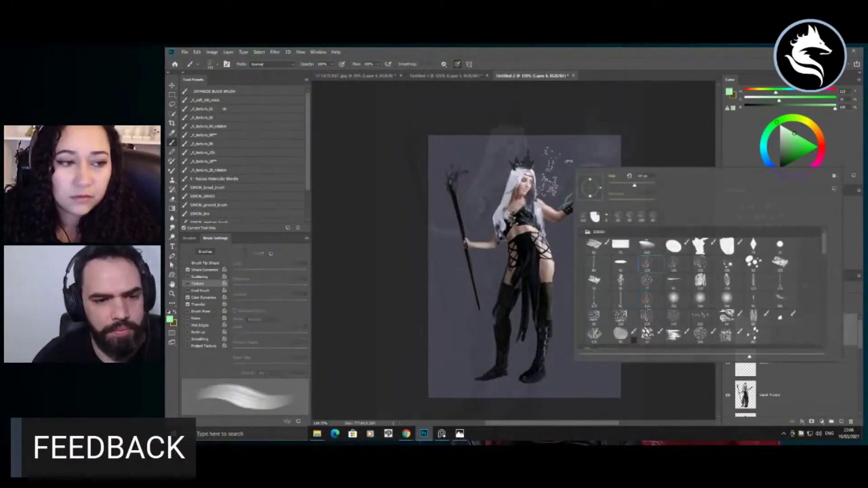
Step: On a new layer, paint a grey belt around the waist with a different brush, using colours sampled from the figure
right_click(518, 220)
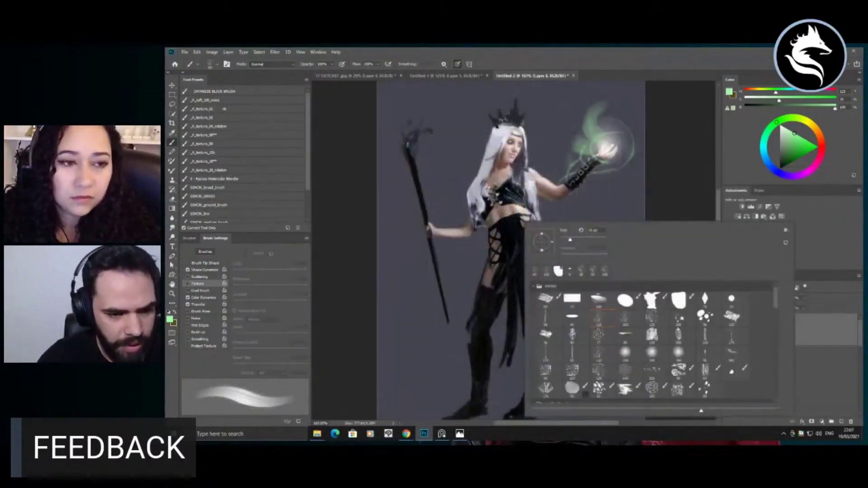
click(651, 303)
mouse_move(487, 231)
mouse_down()
mouse_move(466, 231)
mouse_move(528, 220)
mouse_up()
alt+click(514, 194)
drag(503, 255, 493, 256)
key(ctrl+z)
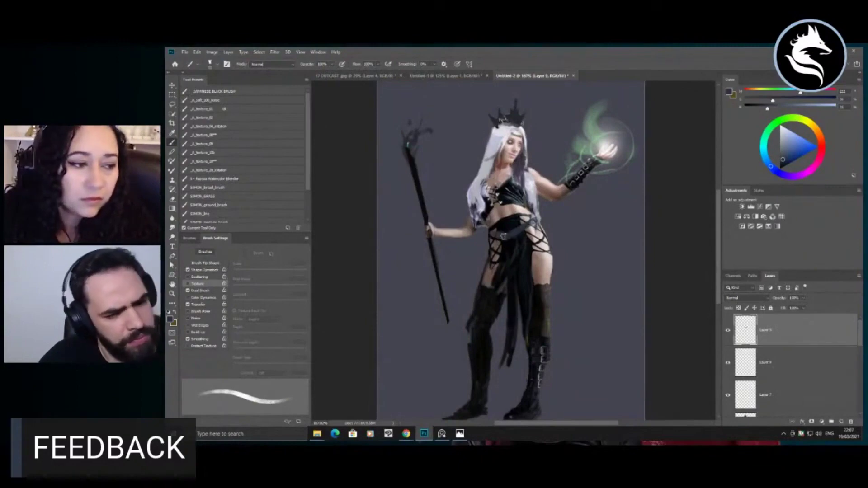
drag(510, 226, 502, 201)
alt+click(529, 187)
mouse_move(538, 241)
mouse_down()
mouse_move(509, 263)
mouse_move(577, 275)
mouse_up()
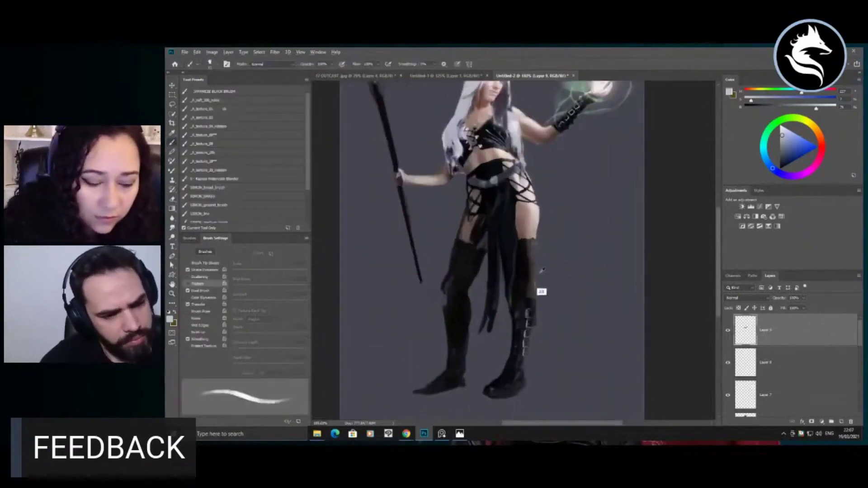
Step: Clean up the outline of the laced boot and lower leg by brushing with the sampled background colour
alt+click(540, 290)
drag(526, 344, 550, 354)
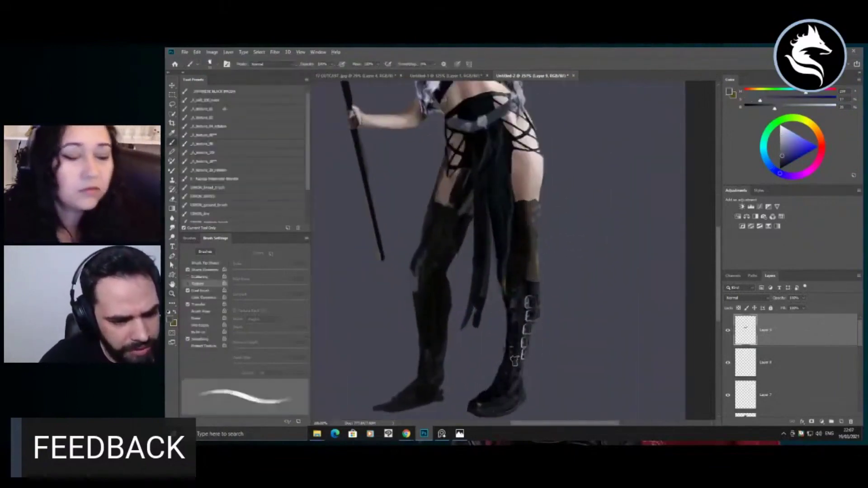
drag(530, 352, 476, 358)
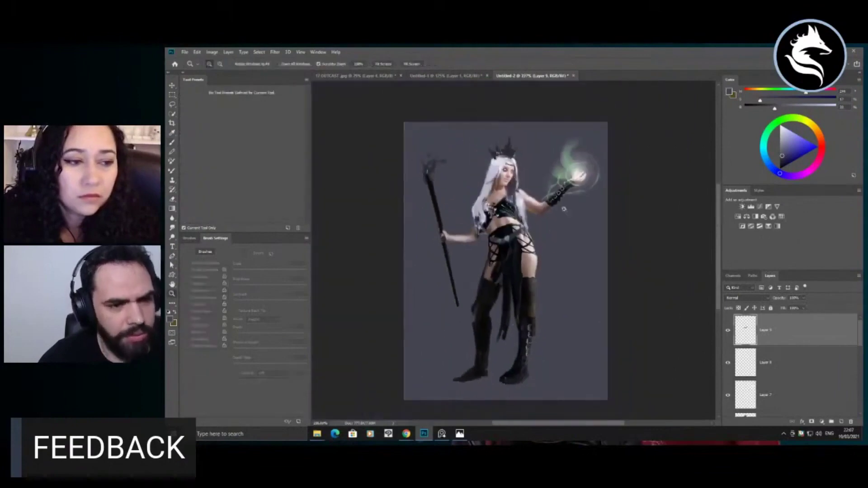
Step: Paint over the metallic trim on the bare chest with a sampled skin tone
drag(553, 230, 565, 202)
click(498, 198)
key(b)
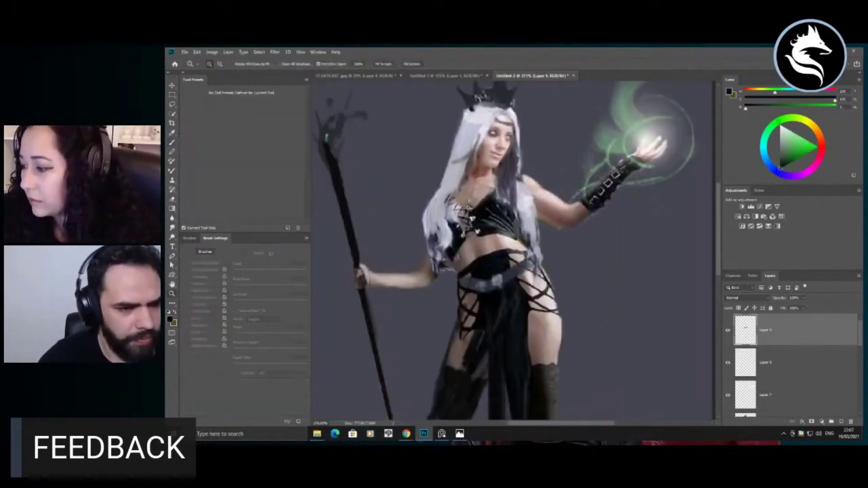
alt+click(465, 205)
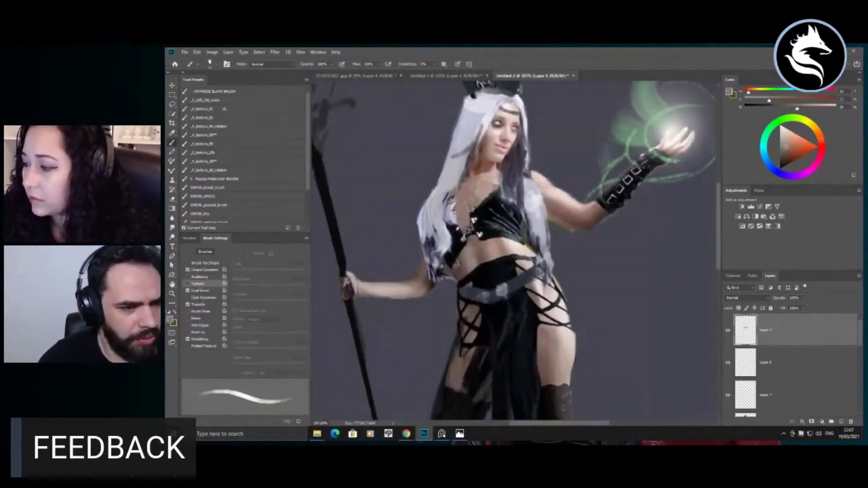
Step: Paint thin black straps across the open chest of the top, using a colour sampled from the garment
alt+click(475, 227)
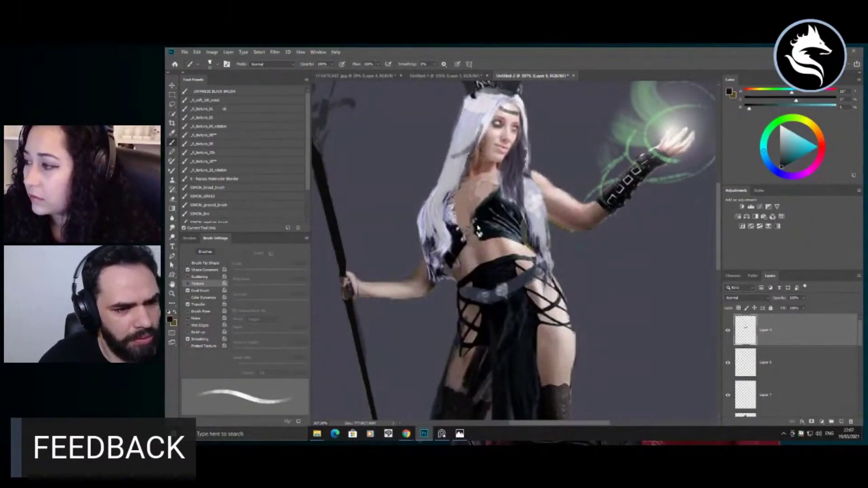
mouse_move(477, 230)
mouse_down()
mouse_move(480, 242)
mouse_move(459, 233)
mouse_move(449, 210)
mouse_move(493, 211)
mouse_up()
key(ctrl+space)
alt+right_click(497, 206)
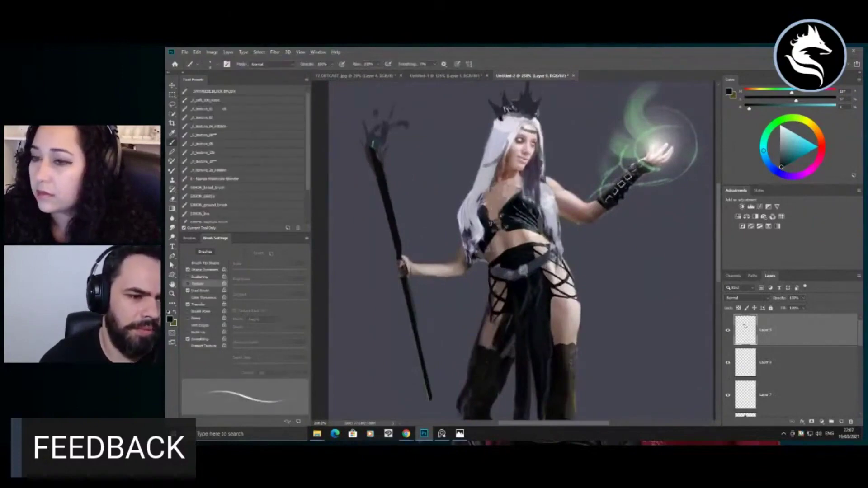
drag(487, 213, 519, 191)
key(ctrl+space)
drag(508, 228, 465, 232)
drag(531, 264, 560, 254)
Step: Extend the bare abdomen down towards the belt and shade it with sampled skin tones
alt+click(513, 231)
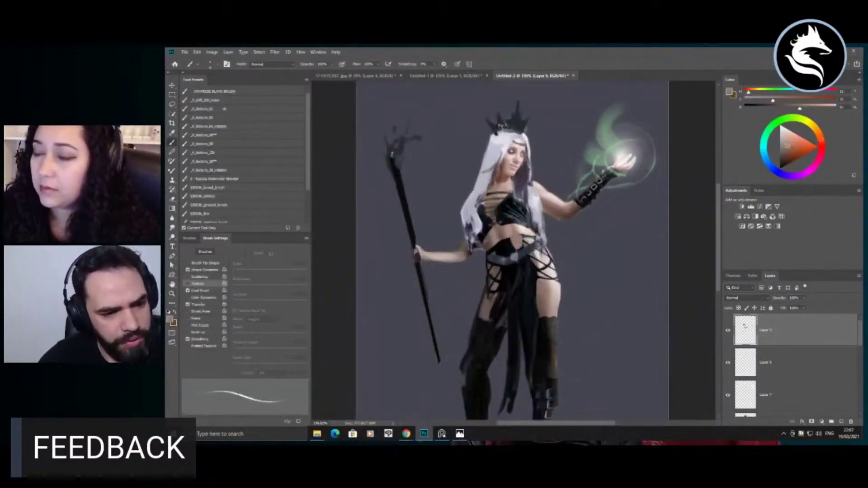
alt+click(506, 251)
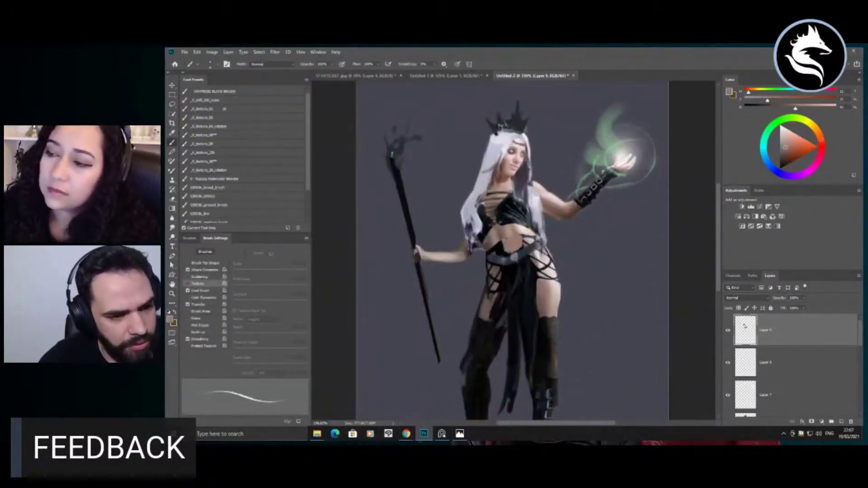
drag(506, 241, 505, 253)
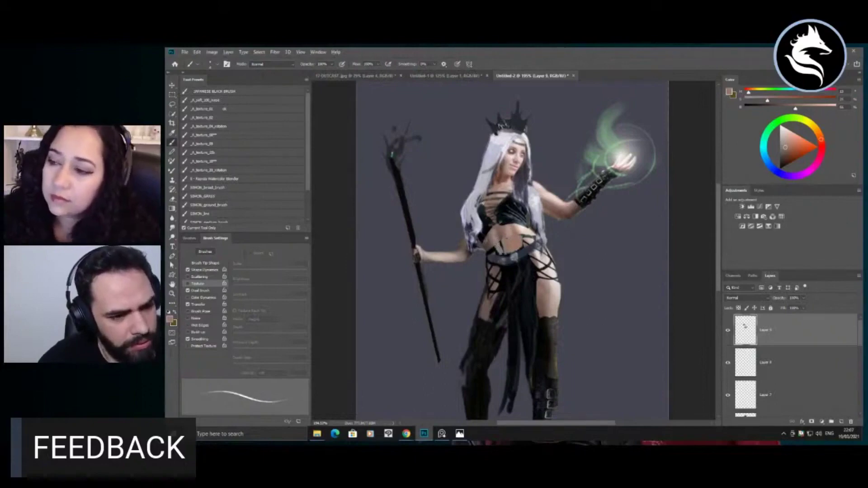
alt+click(502, 247)
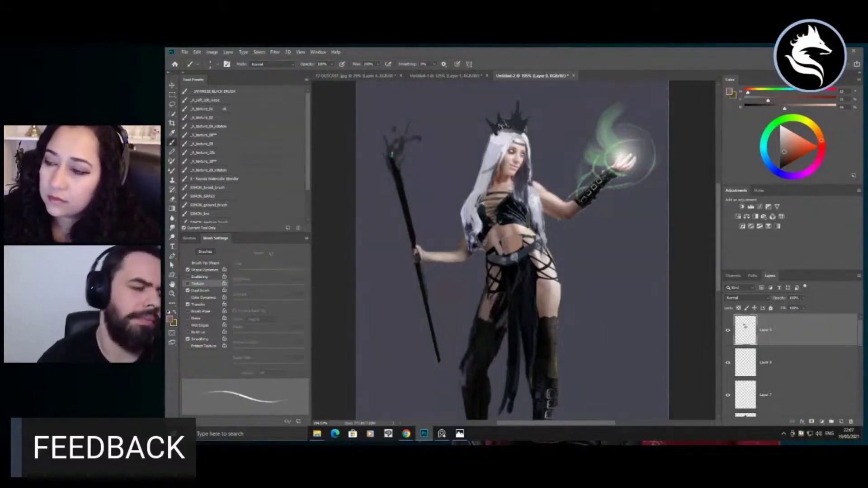
key(z)
drag(541, 248, 487, 284)
drag(555, 253, 564, 262)
mouse_move(511, 240)
mouse_down()
mouse_move(543, 241)
mouse_move(493, 240)
mouse_up()
alt+click(514, 258)
drag(565, 254, 586, 260)
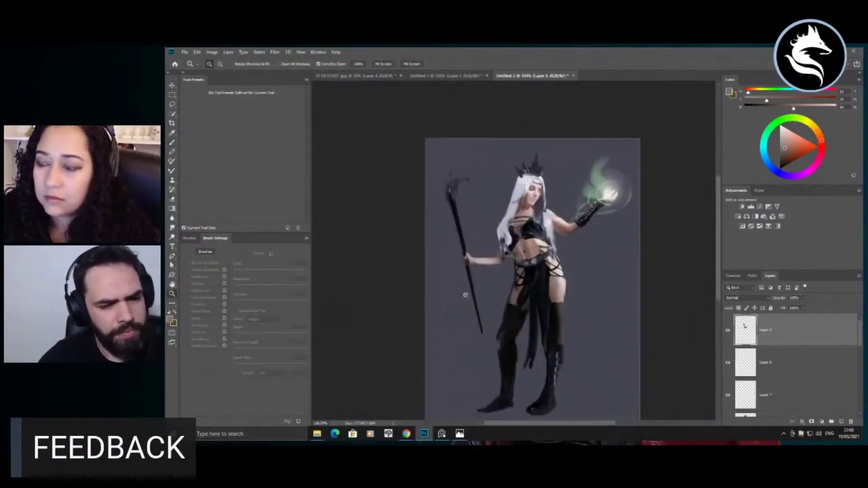
Step: Try adding a light gradient glow to the staff's head with a colour sampled from the hand's glow, and undo it
click(452, 216)
key(g)
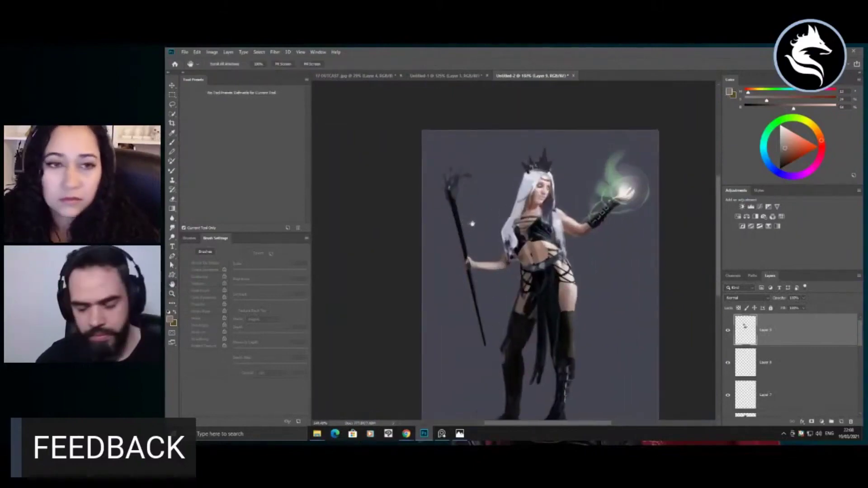
alt+click(625, 188)
drag(452, 190, 456, 205)
drag(508, 199, 473, 211)
key(ctrl+z)
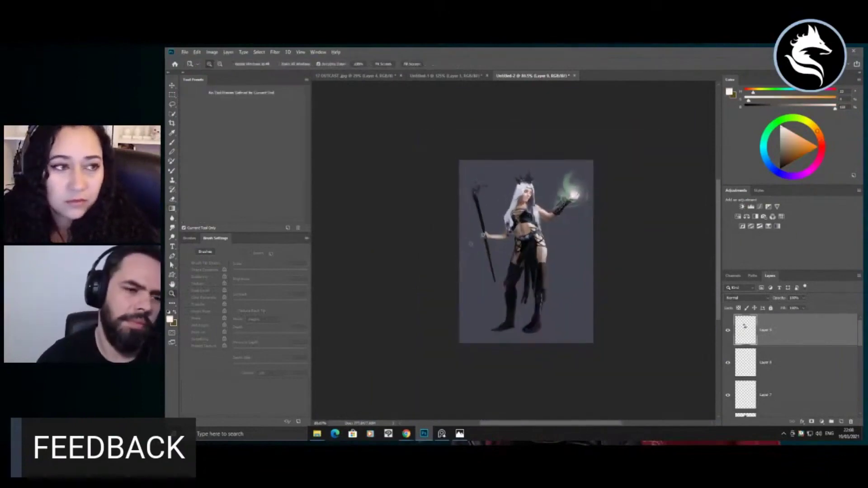
Step: On a new layer, paint out the whole staff with the sampled background colour, leaving the gripping hand
click(500, 201)
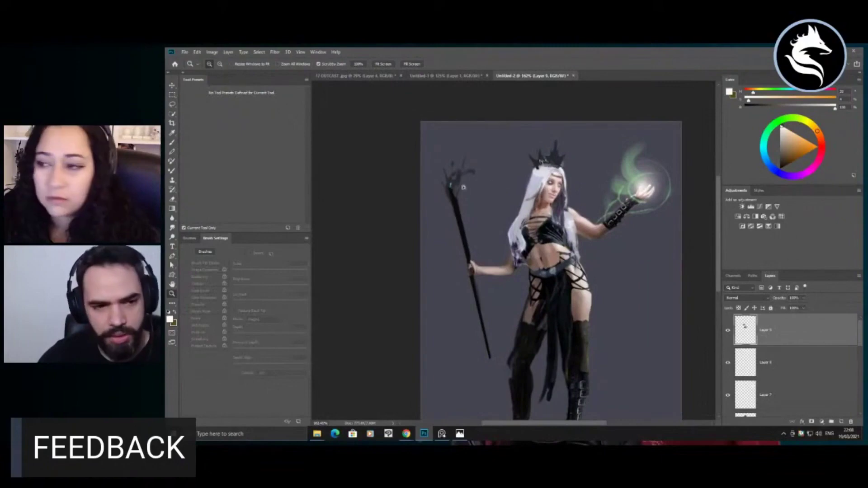
drag(478, 213, 461, 212)
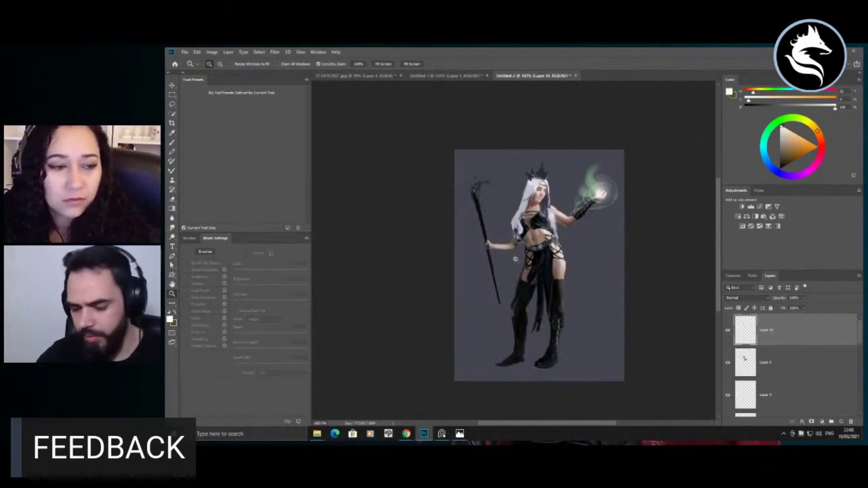
key(b)
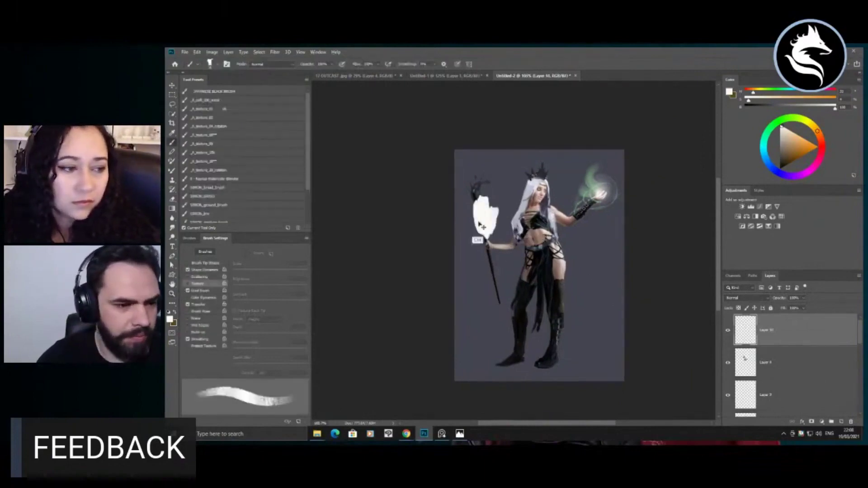
alt+click(470, 222)
drag(473, 182, 492, 297)
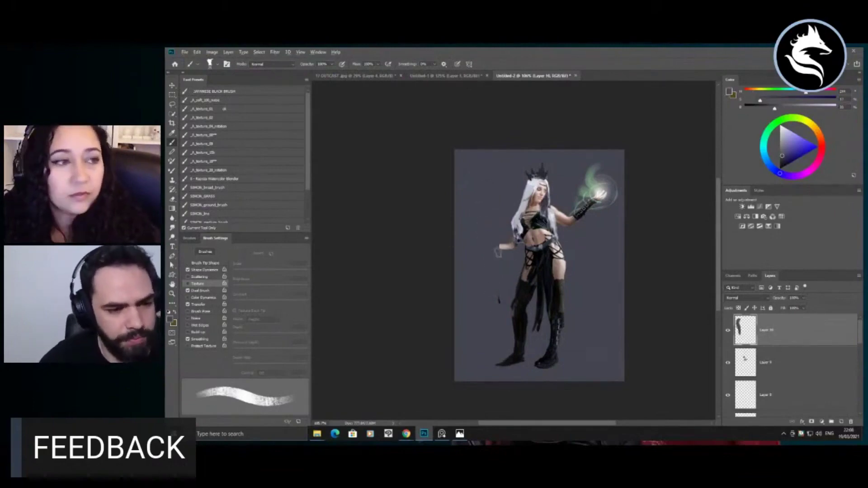
key(ctrl+z)
drag(480, 238, 478, 182)
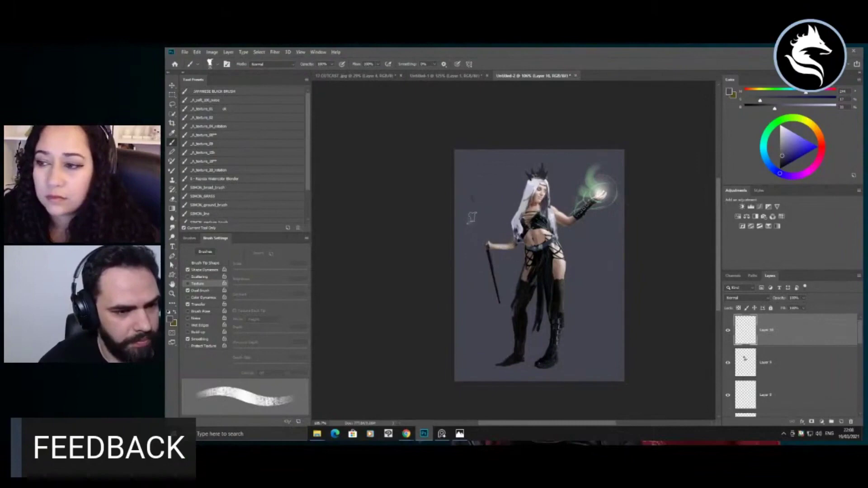
drag(483, 264, 495, 299)
key(ctrl+plus)
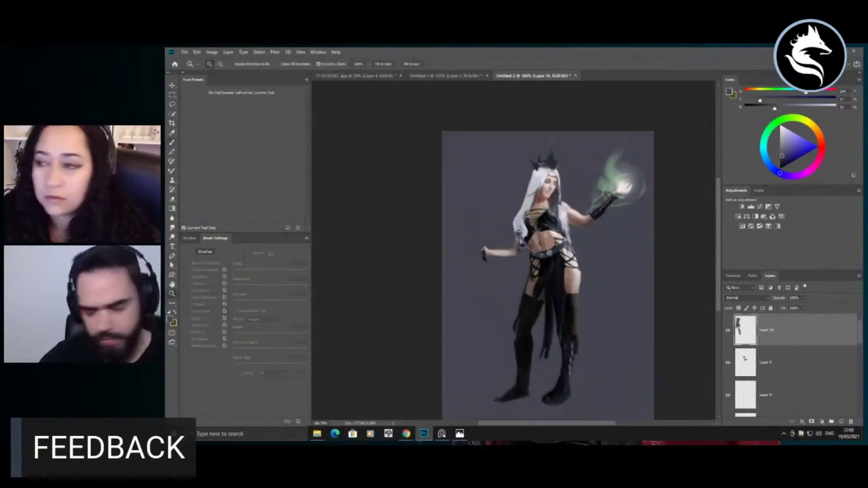
Step: Select the staff-side forearm and hand, copy them to a new layer, and rotate the copy downwards from the elbow
key(l)
drag(480, 241, 468, 256)
key(ctrl+t)
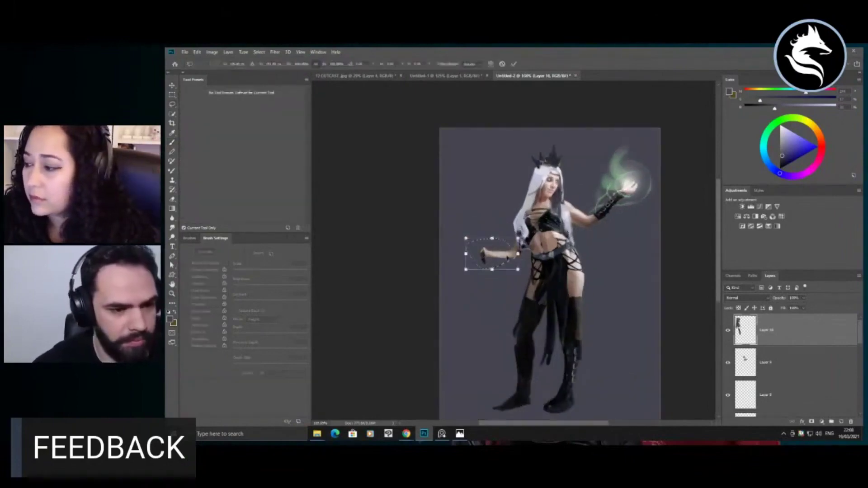
key(Return)
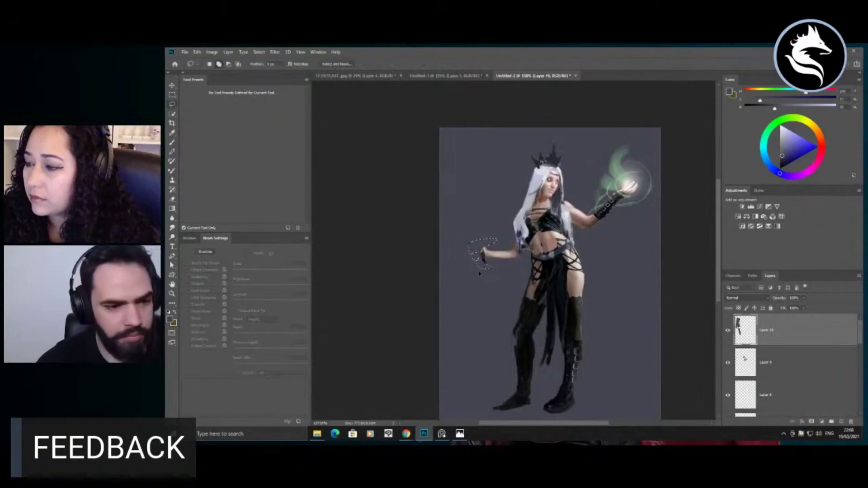
key(ctrl+j)
key(ctrl+t)
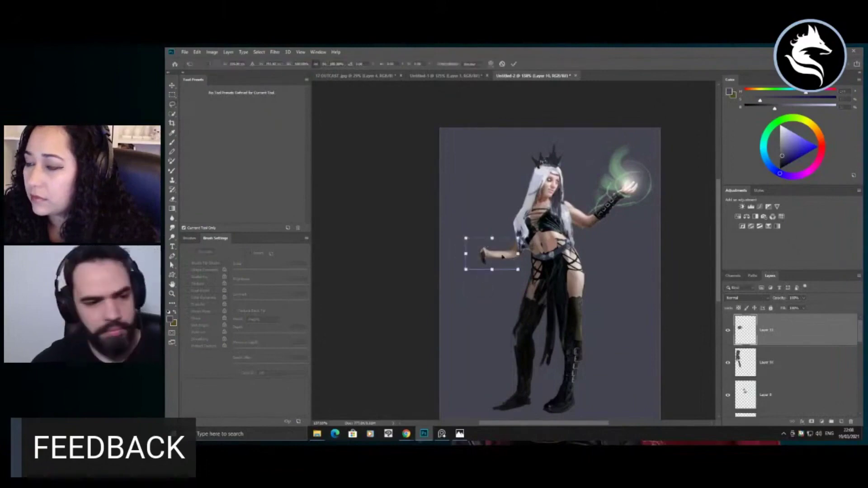
drag(461, 276, 506, 319)
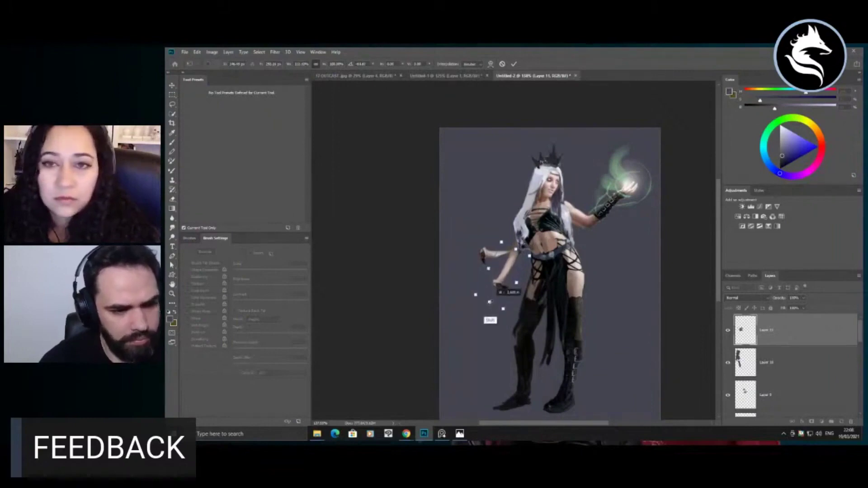
key(Return)
Step: Paint out the original outstretched forearm with the background colour, then try a smaller brush along the lowered arm and undo that stroke
key(b)
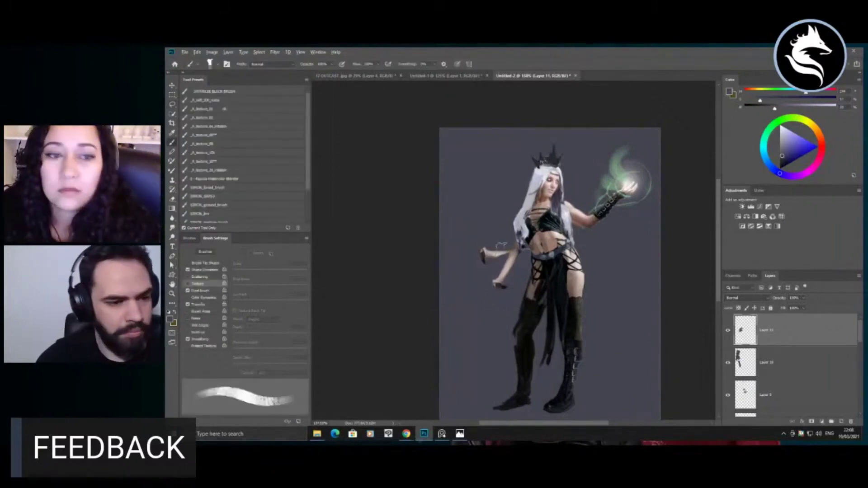
drag(498, 257, 471, 267)
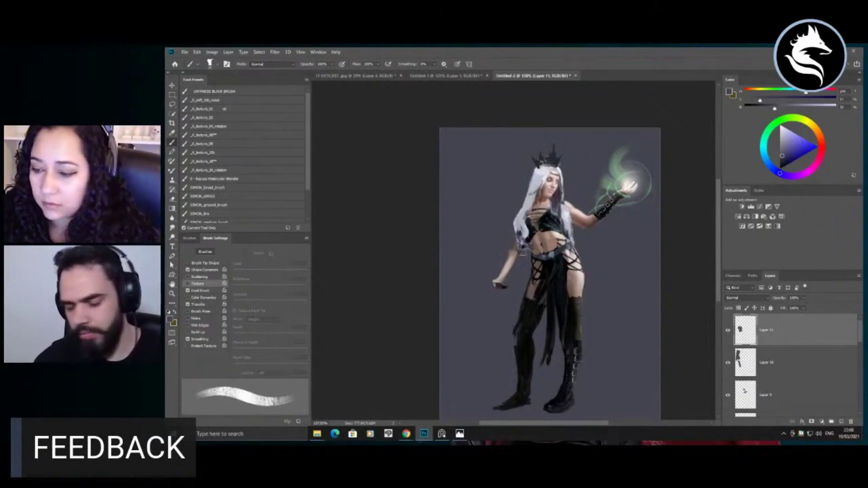
key(bracketleft)
key(bracketleft)
drag(519, 252, 513, 278)
key(ctrl+z)
Step: Repaint the lowered forearm and form a closed fist with progressively smaller brush strokes in sampled skin tones
alt+click(509, 268)
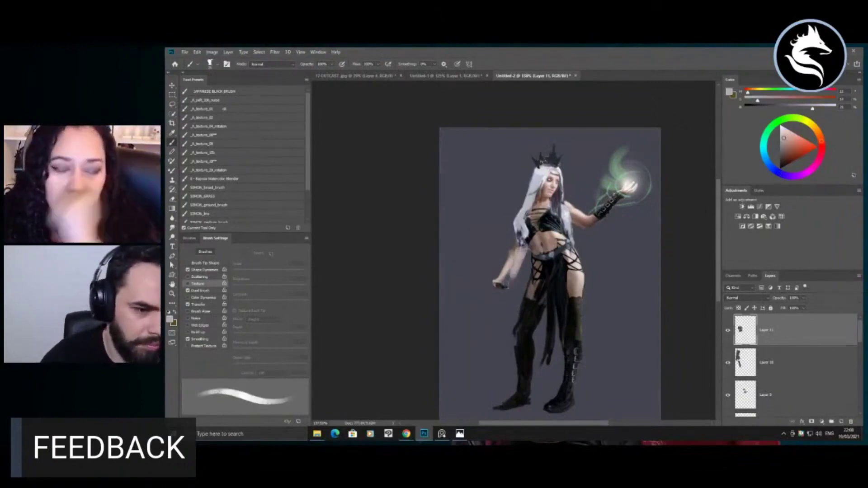
alt+click(515, 264)
alt+click(503, 258)
mouse_move(503, 258)
mouse_down()
mouse_move(494, 293)
mouse_move(515, 276)
mouse_up()
key(bracketleft)
key(bracketleft)
key(bracketleft)
key(bracketleft)
key(bracketleft)
key(bracketleft)
alt+click(515, 268)
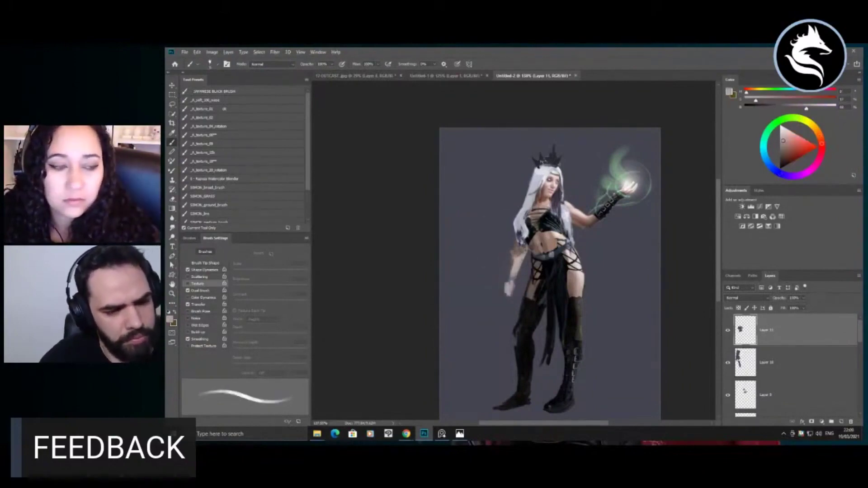
Step: Select a long pointed blade shape below the lowered fist and fill it with a dark gradient sampled from the clothing
key(l)
mouse_move(507, 295)
mouse_down()
mouse_move(485, 324)
mouse_move(510, 297)
mouse_move(492, 355)
mouse_move(508, 309)
mouse_up()
key(g)
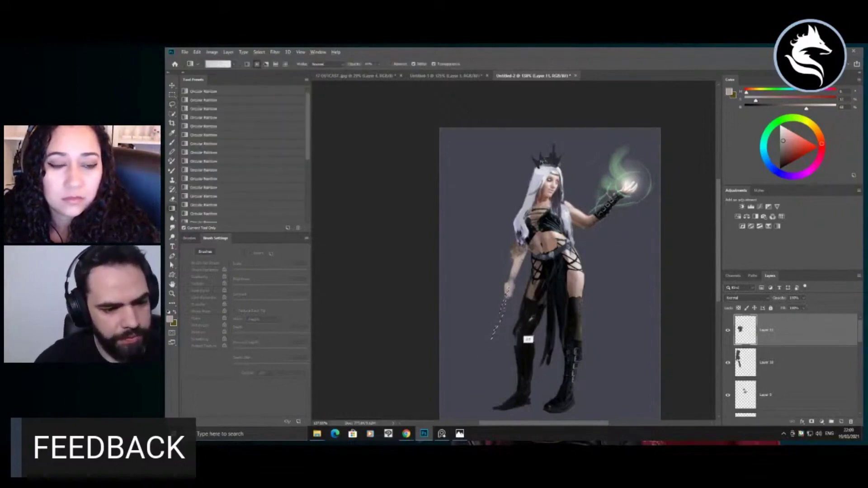
alt+click(527, 338)
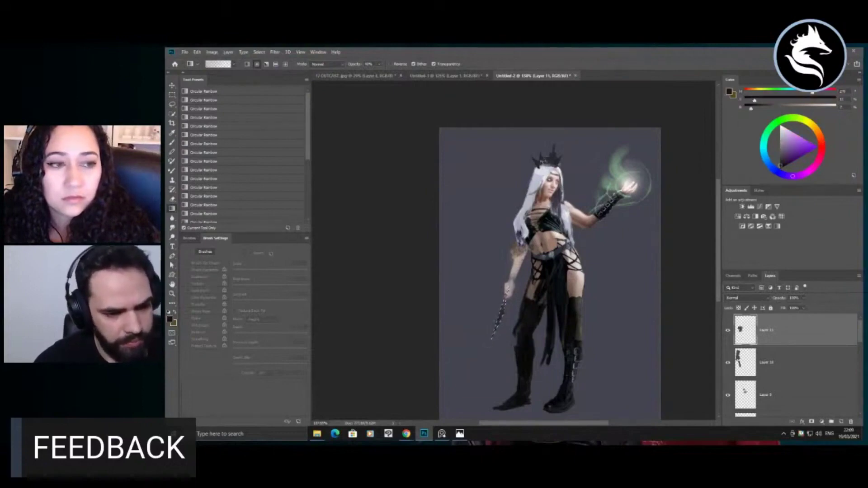
mouse_move(492, 260)
mouse_down()
mouse_move(461, 262)
mouse_move(539, 263)
mouse_up()
Step: Paint a dark band around the lowered wrist with a sampled dark colour, and sample the arm's skin tone
key(b)
alt+click(526, 316)
right_click(499, 262)
key(Escape)
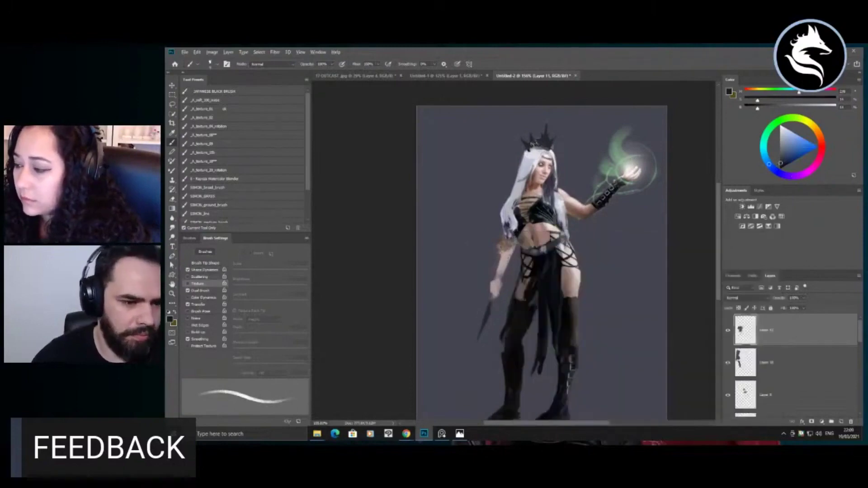
alt+click(509, 263)
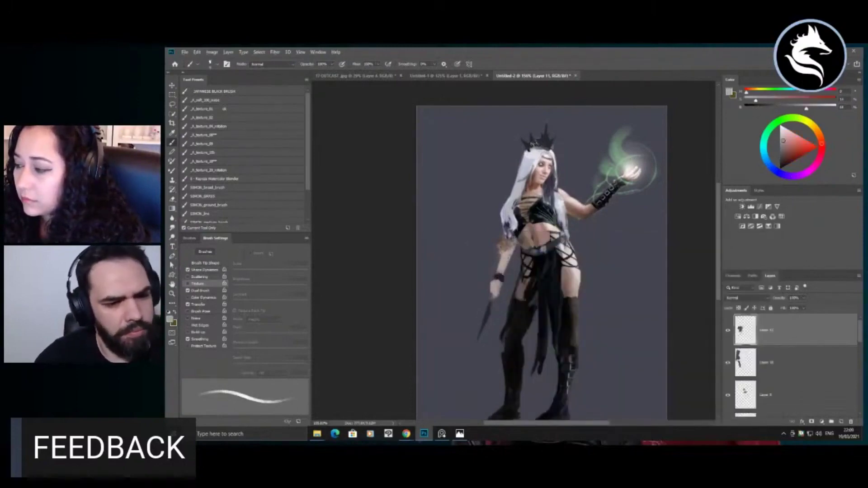
Step: Choose a different brush and sample the background colour beside the lowered forearm
right_click(510, 262)
click(488, 258)
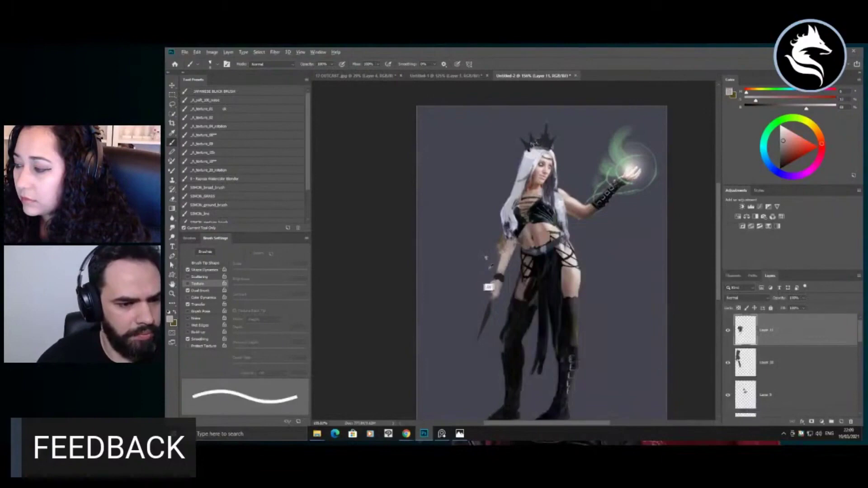
alt+click(487, 269)
alt+click(487, 286)
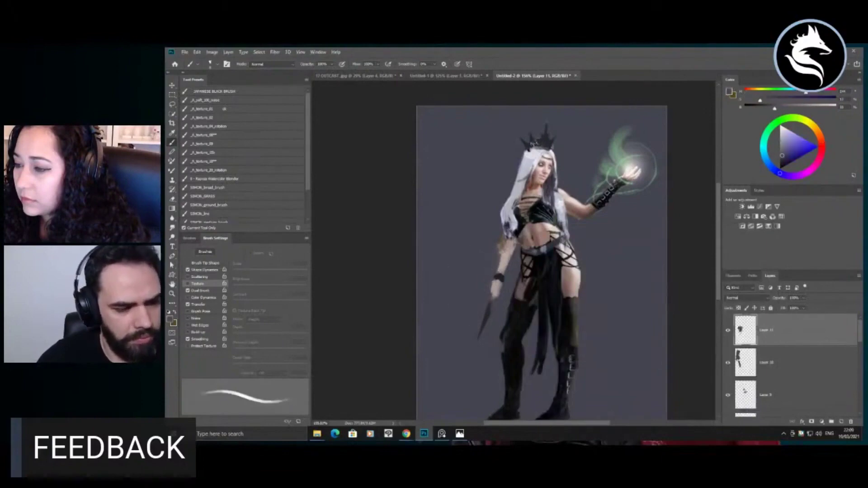
Step: Select the dagger blade below the lowered fist and lengthen it downward with Free Transform, then clear the selection
key(ctrl+minus)
key(w)
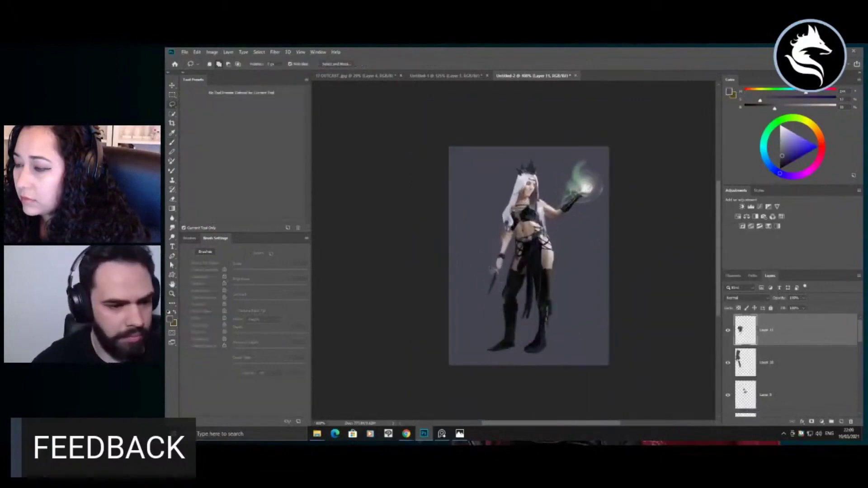
key(ctrl+t)
drag(481, 316, 486, 333)
key(Return)
key(ctrl+d)
drag(485, 295, 469, 295)
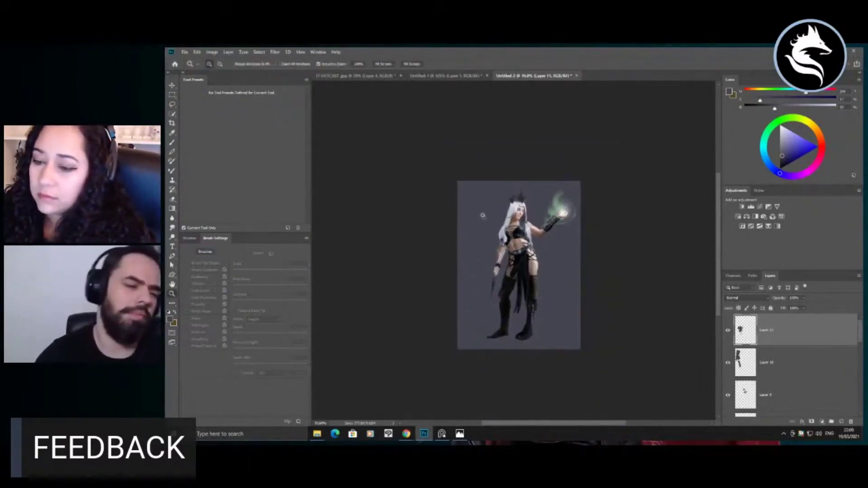
Step: Paint small light highlights on the crown with a colour sampled from the hair, and undo the last stroke
drag(527, 194, 564, 210)
mouse_move(504, 207)
mouse_down()
mouse_move(548, 210)
mouse_move(509, 225)
mouse_up()
alt+click(508, 220)
drag(541, 198, 538, 210)
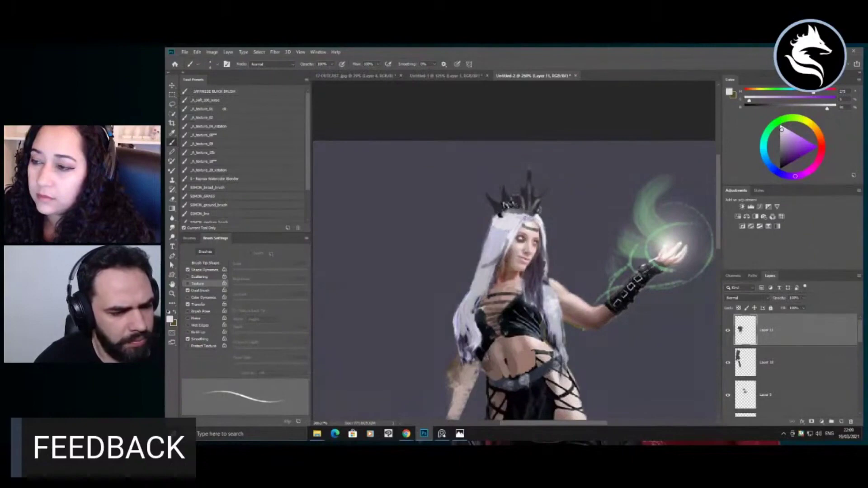
key(ctrl+z)
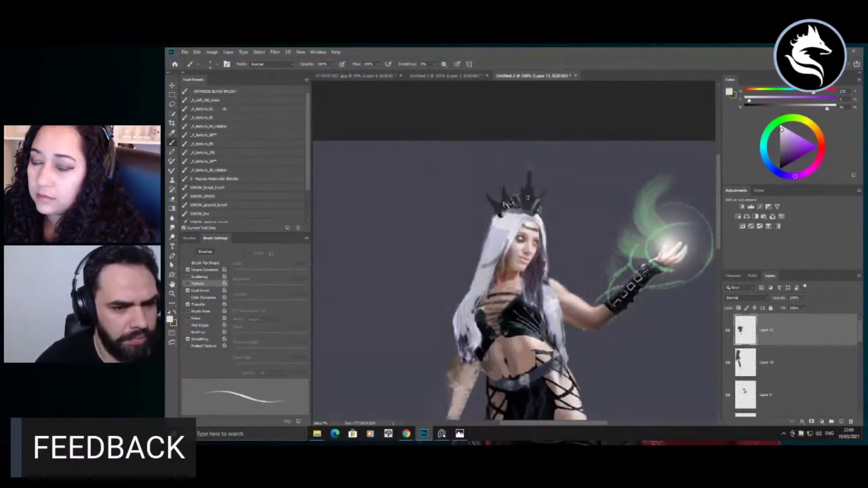
key(z)
mouse_move(508, 150)
mouse_down()
mouse_move(469, 186)
mouse_move(477, 202)
mouse_up()
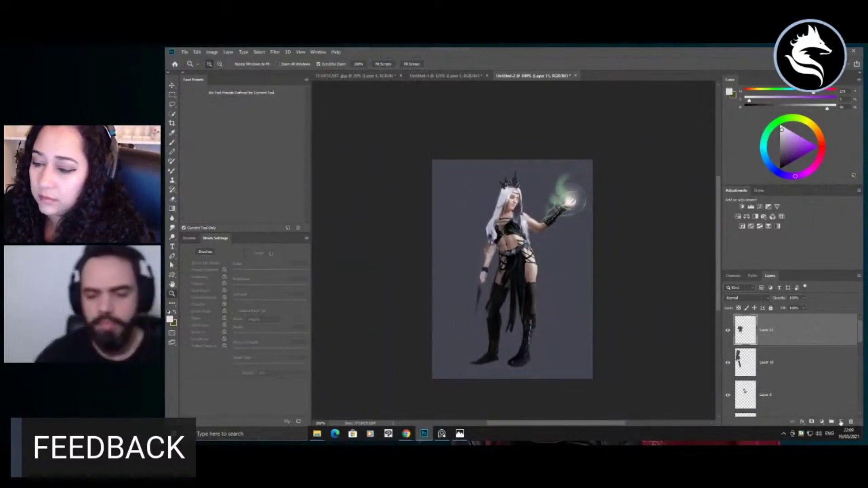
Step: Add a new layer and choose a broad rectangular textured brush, undoing the test stroke made beside the legs
drag(544, 316, 560, 326)
key(b)
right_click(556, 257)
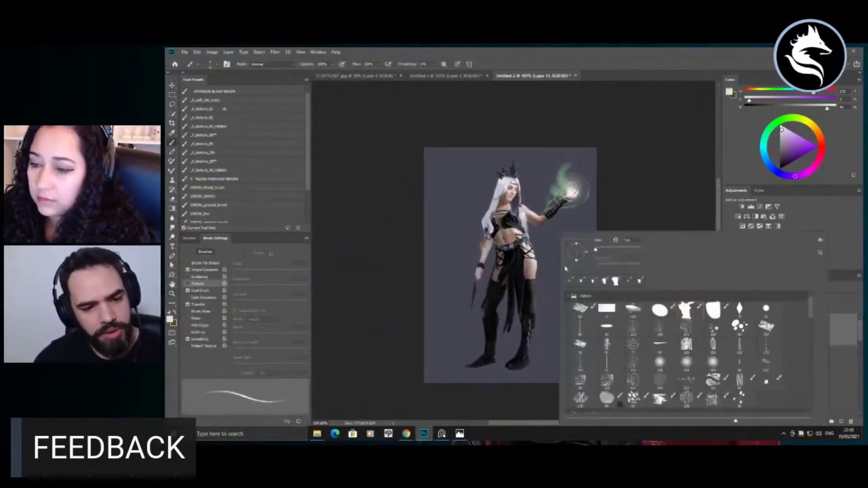
click(633, 347)
click(655, 378)
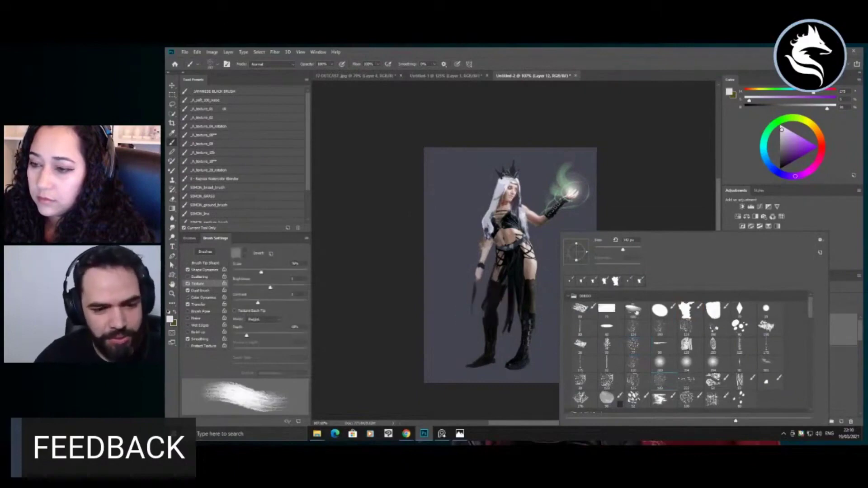
click(606, 310)
drag(436, 307, 452, 354)
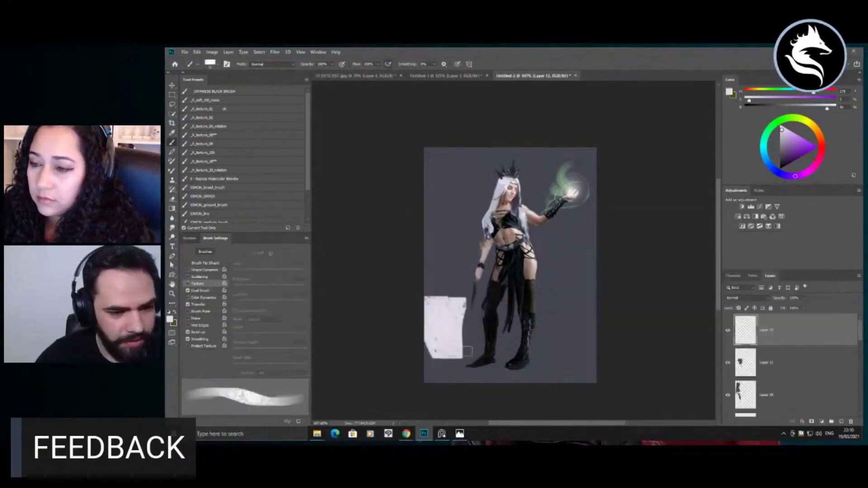
key(ctrl+z)
Step: Set the new layer to Multiply, block broad strokes of background colour around the figure, and smudge them soft
click(737, 298)
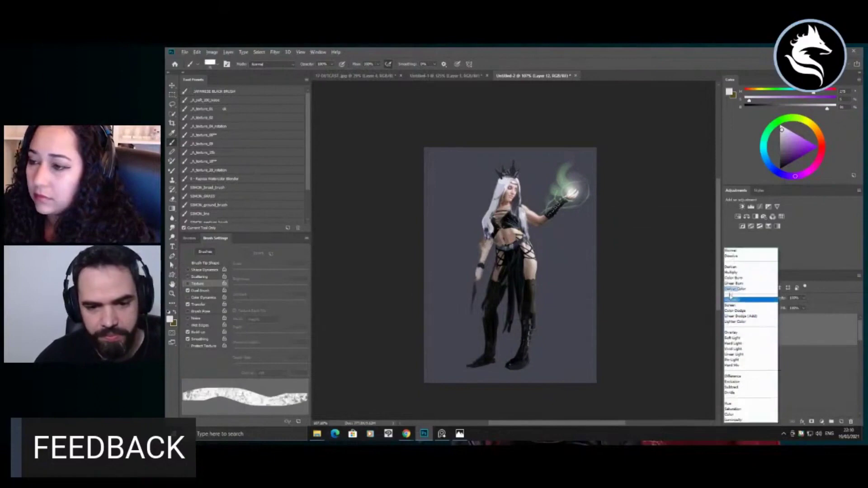
click(742, 272)
mouse_move(582, 303)
mouse_down()
mouse_move(551, 353)
mouse_move(538, 335)
mouse_move(507, 351)
mouse_move(468, 340)
mouse_move(464, 322)
mouse_move(433, 318)
mouse_move(442, 374)
mouse_move(573, 370)
mouse_move(434, 378)
mouse_up()
key(ctrl+z)
mouse_move(486, 374)
mouse_down()
mouse_move(425, 367)
mouse_move(419, 345)
mouse_move(452, 303)
mouse_move(520, 330)
mouse_move(565, 247)
mouse_move(595, 271)
mouse_up()
mouse_move(442, 188)
mouse_down()
mouse_move(461, 199)
mouse_move(479, 186)
mouse_move(462, 251)
mouse_up()
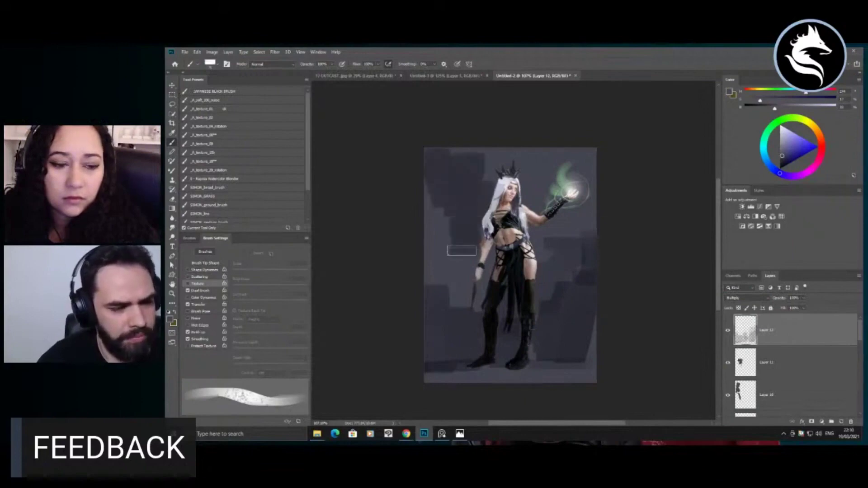
mouse_move(463, 150)
mouse_down()
mouse_move(460, 160)
mouse_move(486, 153)
mouse_up()
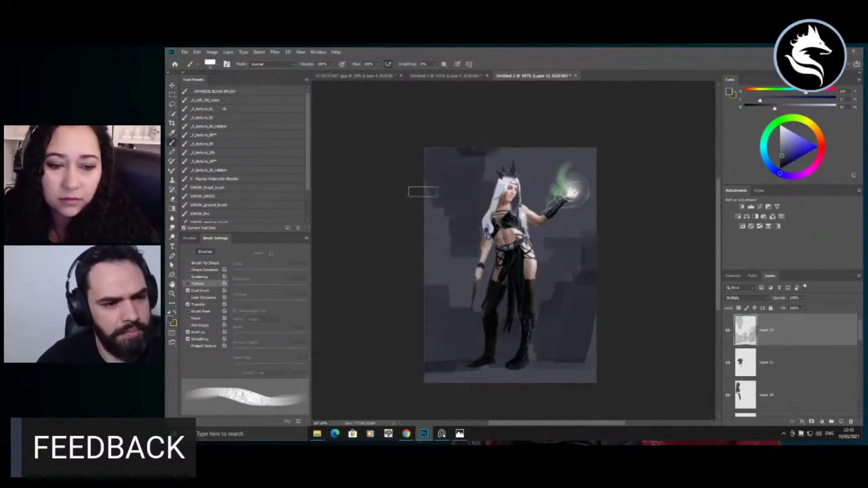
drag(440, 204, 441, 261)
key(r)
drag(448, 209, 412, 215)
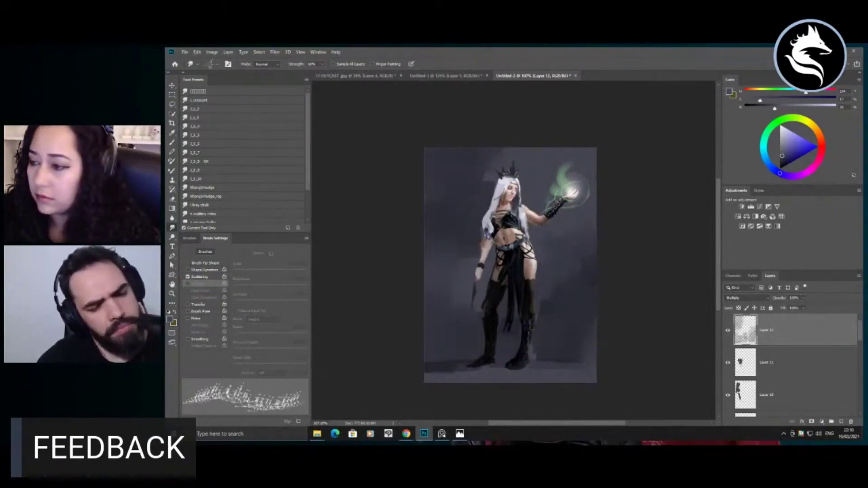
Step: Paint Multiply shadows beside the face and neck, and along the lowered arm with a smaller brush
key(b)
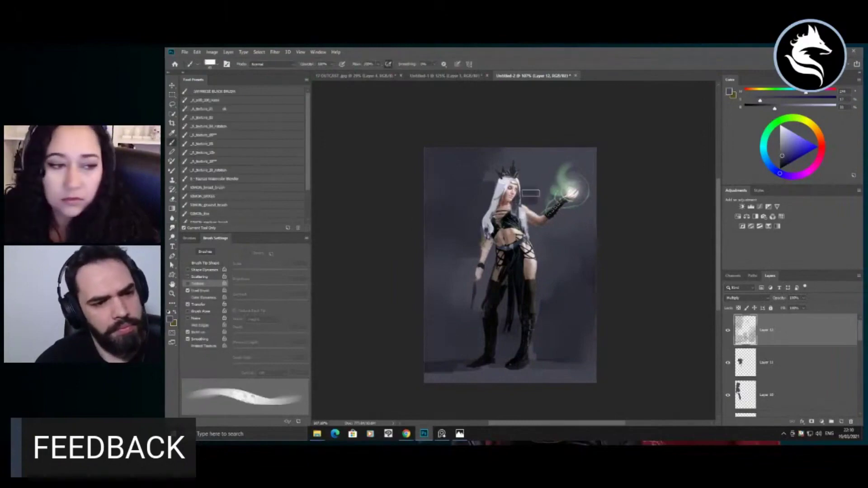
drag(524, 196, 518, 211)
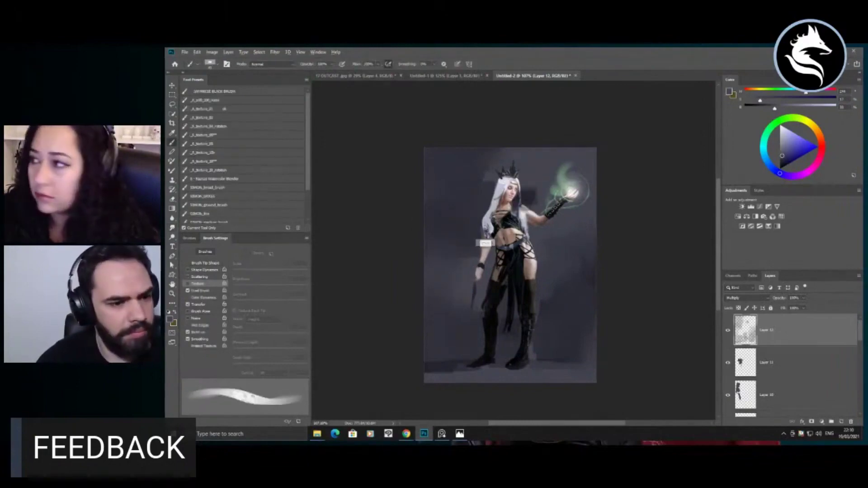
key([)
drag(486, 235, 485, 248)
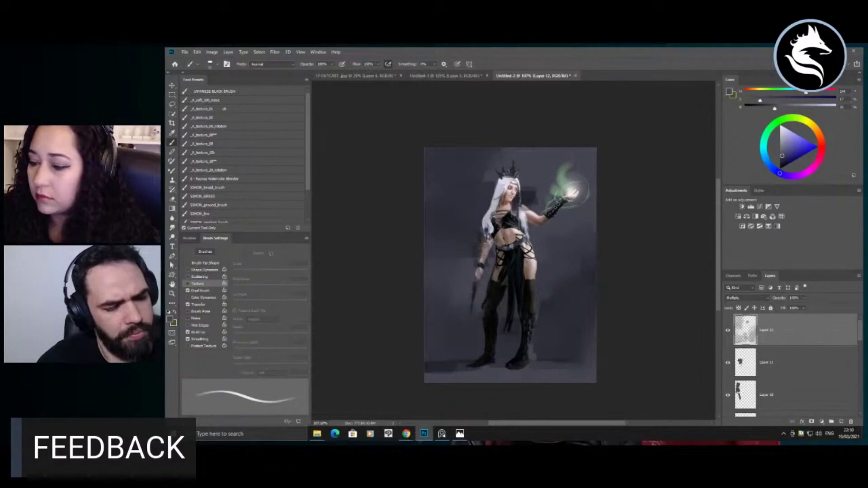
key(r)
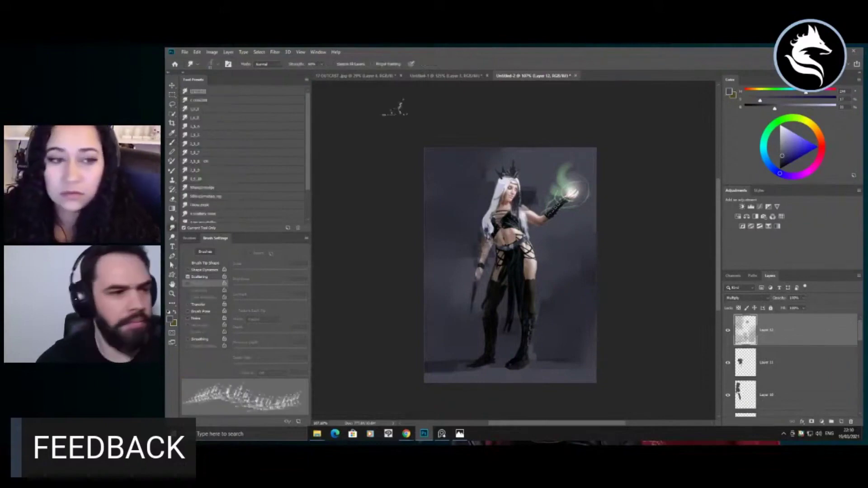
drag(488, 162, 471, 192)
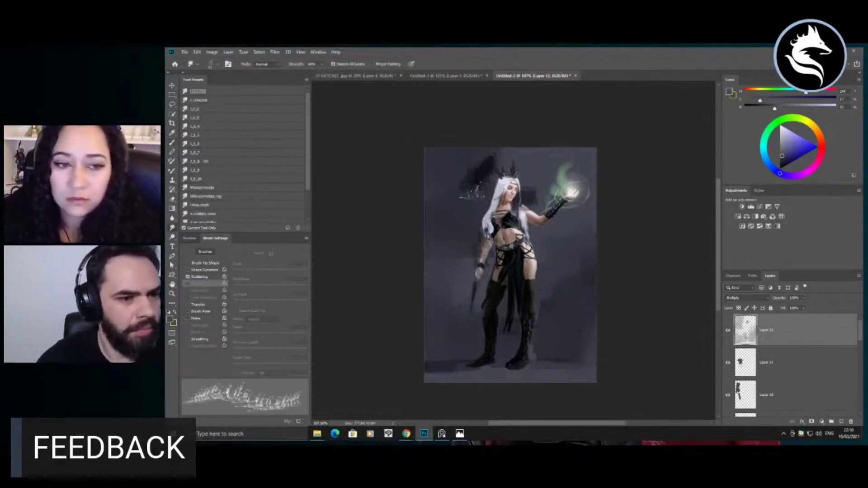
key(ctrl+z)
drag(530, 182, 530, 206)
key(ctrl+z)
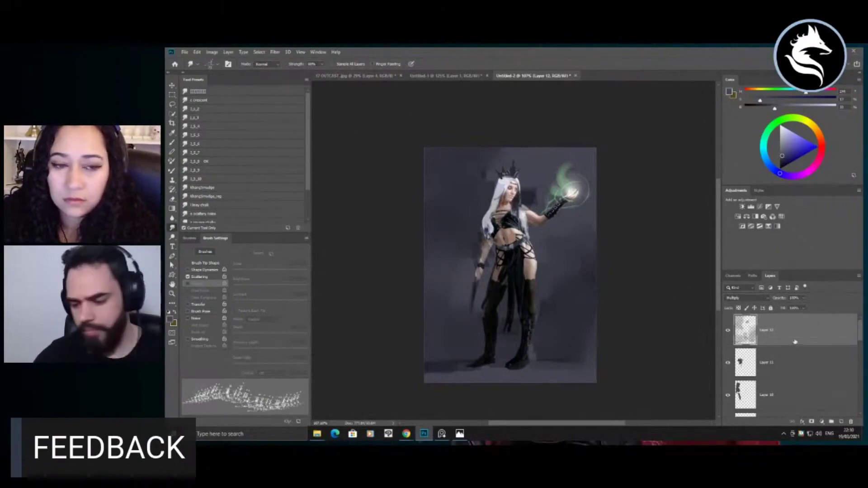
Step: Add a new layer on top of the shading layer and crop the canvas narrower at its sides
click(841, 423)
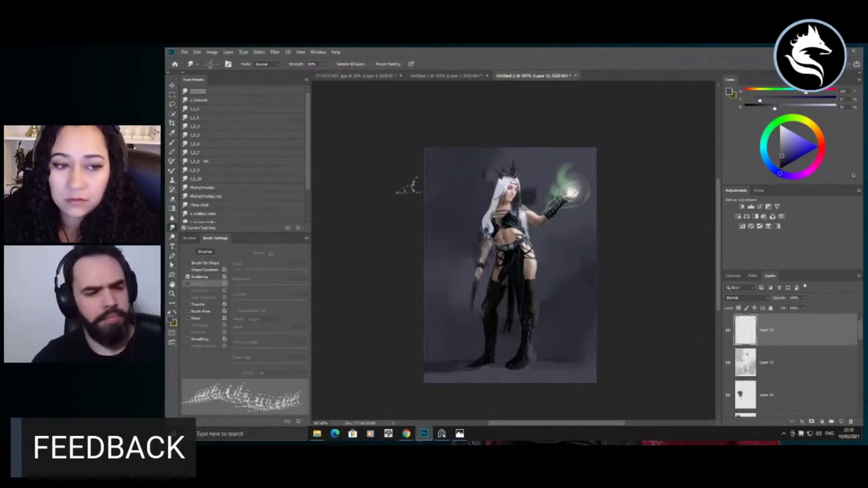
key(ctrl+space)
drag(507, 217, 494, 217)
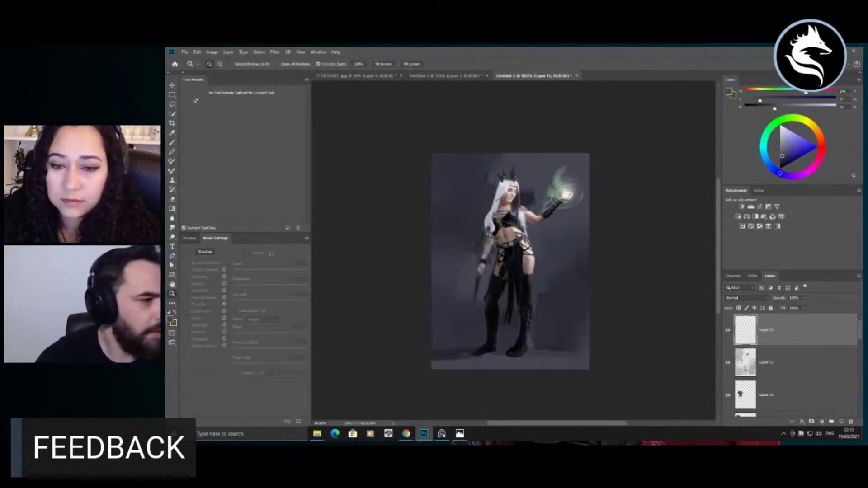
click(172, 124)
drag(431, 261, 438, 263)
key(Return)
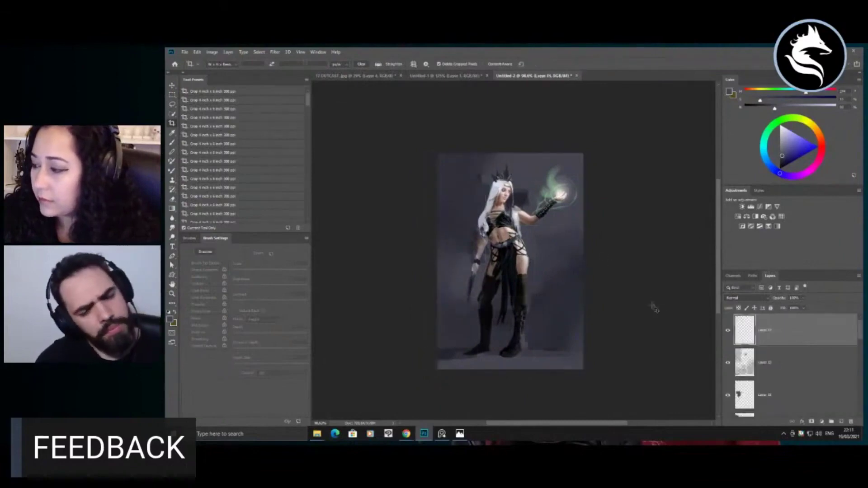
Step: Brush lighter texture across the ground under the feet with a textured brush, and add sampled background tones beside the legs
key(b)
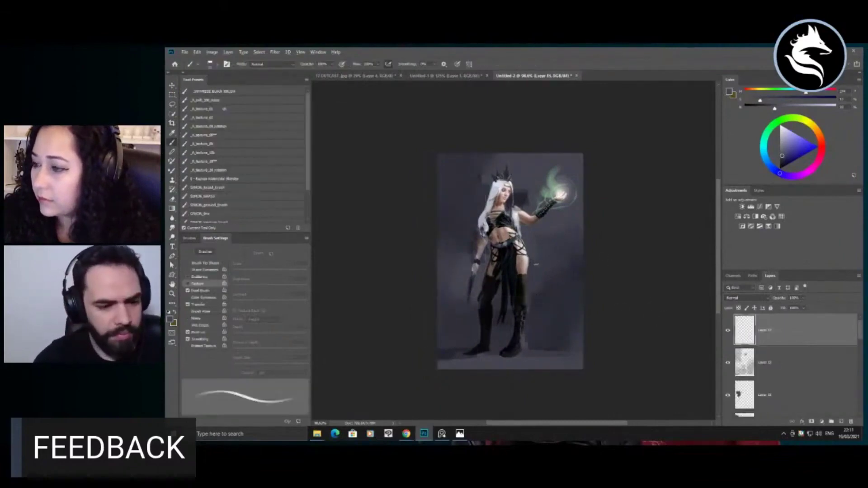
right_click(537, 264)
click(599, 403)
click(485, 377)
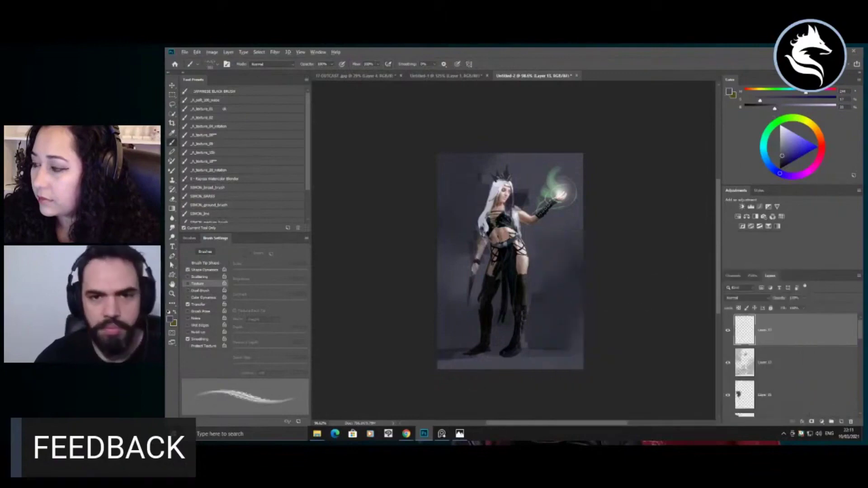
drag(784, 110, 787, 109)
drag(547, 273, 529, 273)
drag(585, 357, 434, 363)
alt+click(541, 273)
mouse_move(546, 309)
mouse_down()
mouse_move(567, 322)
mouse_move(538, 336)
mouse_up()
Step: Add a Color Dodge layer and draw a radial gradient over the raised hand in a green based on the sampled glow colour
key(z)
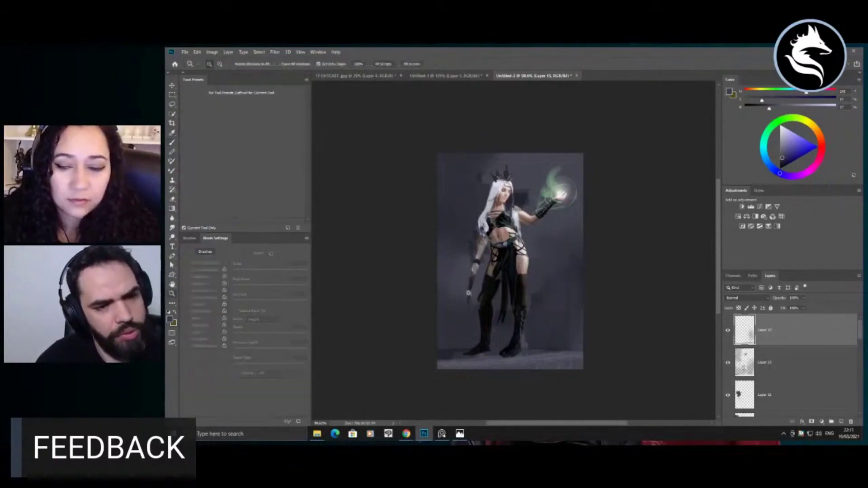
drag(556, 294, 544, 294)
click(543, 294)
key(g)
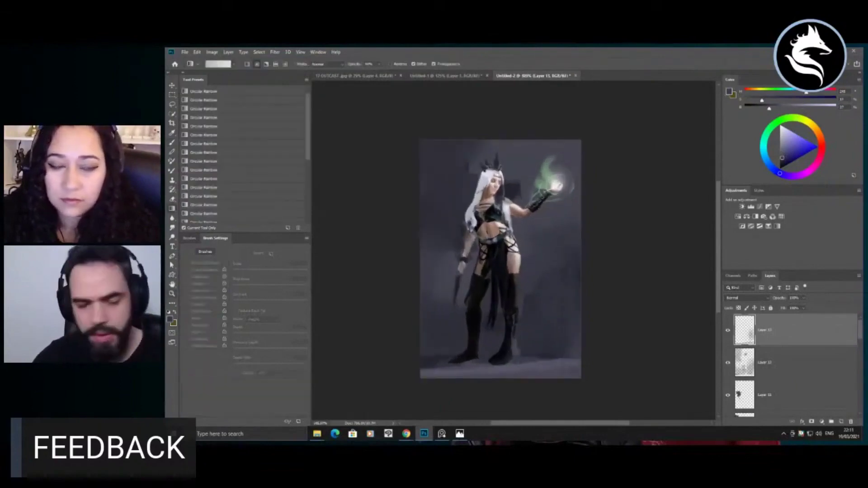
alt+click(558, 183)
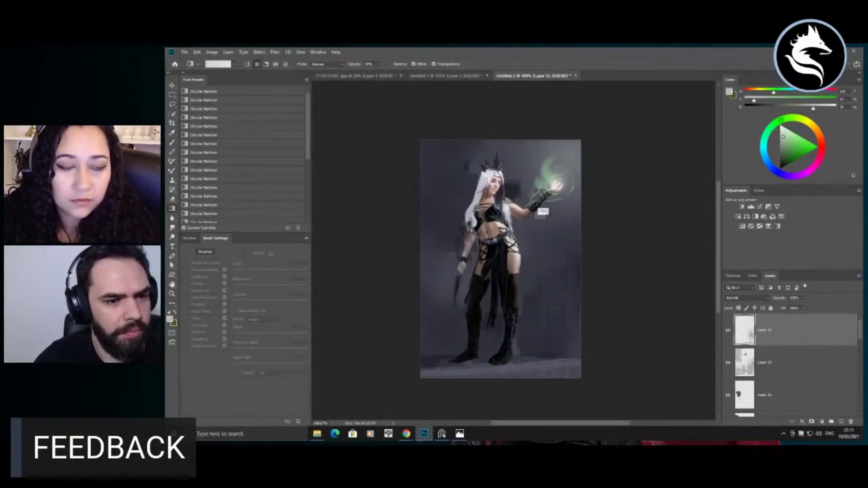
key(ctrl+z)
click(841, 421)
click(746, 298)
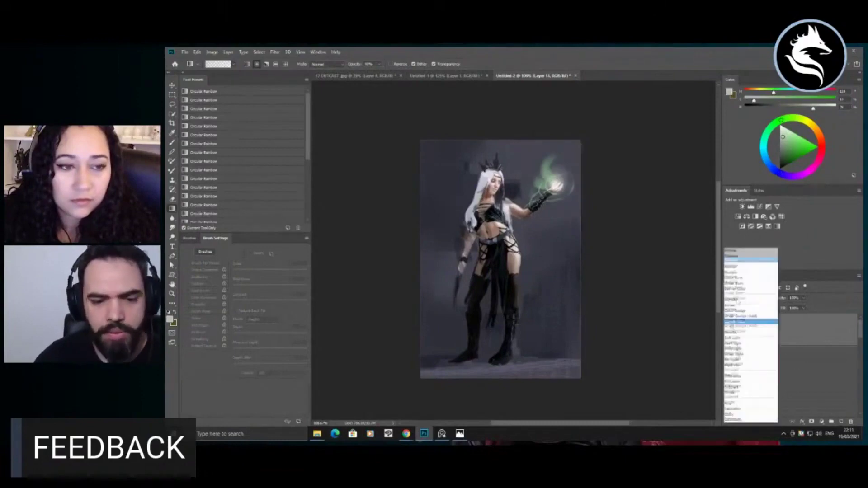
click(742, 329)
drag(556, 184, 540, 227)
key(ctrl+z)
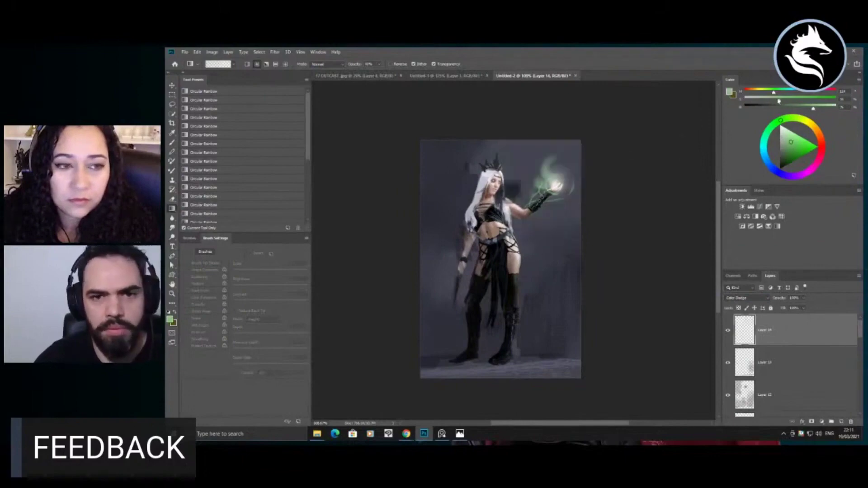
drag(560, 170, 550, 196)
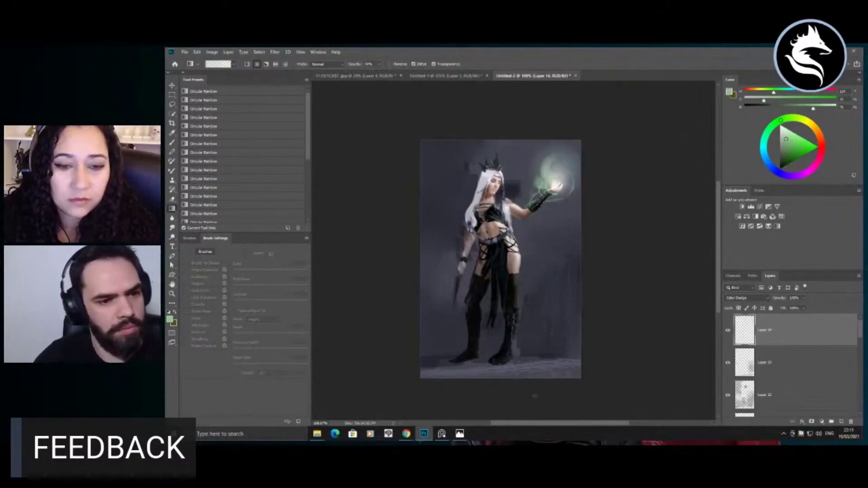
Step: Add a Multiply layer and draw a linear green gradient upward from the bottom edge over the figure's legs
click(840, 422)
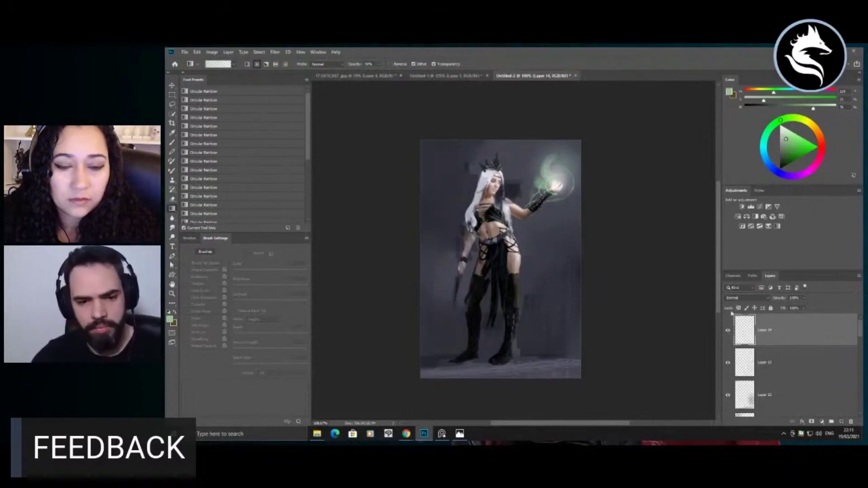
click(746, 298)
click(737, 276)
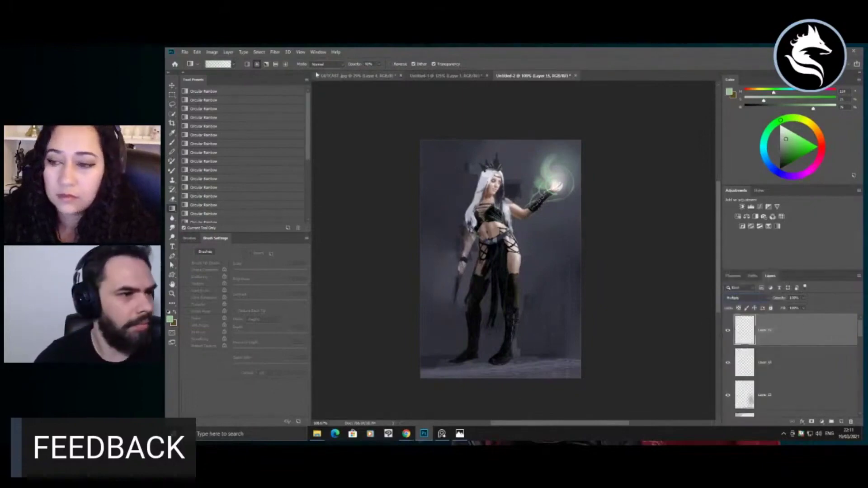
drag(486, 379, 485, 312)
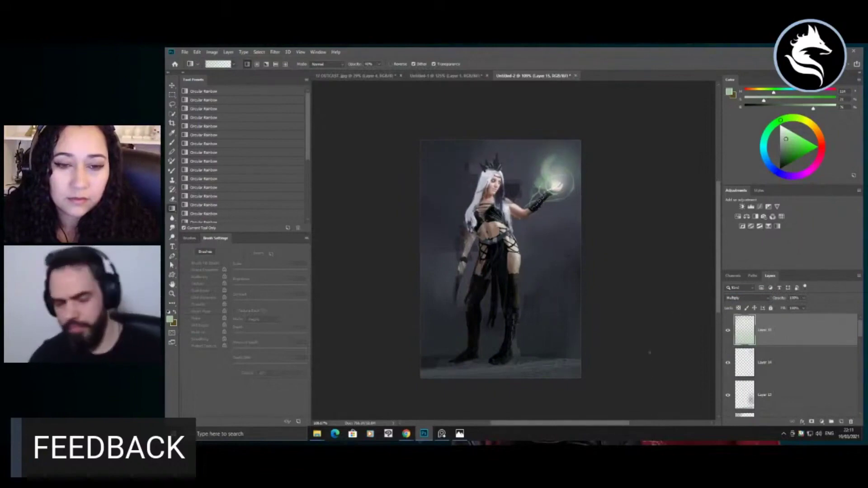
key(ctrl+space)
drag(504, 259, 512, 257)
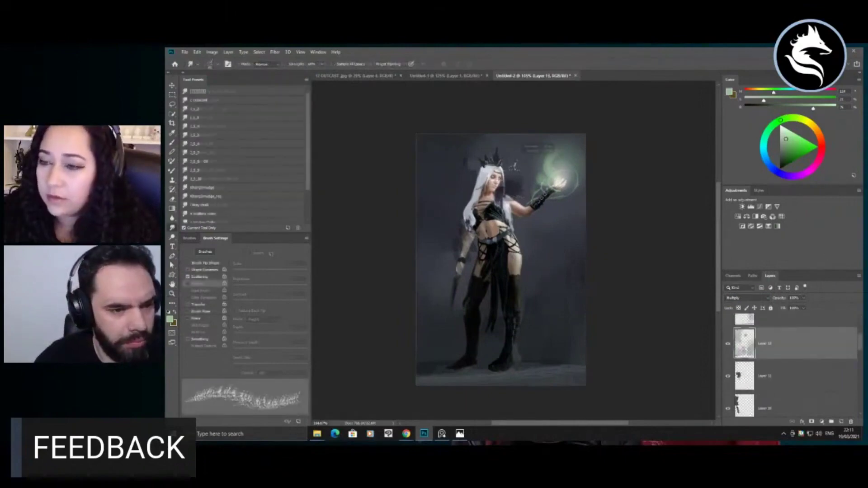
Step: Add a new layer on top and brush sampled background tones over the uneven patches around the figure's head
key(b)
alt+click(518, 160)
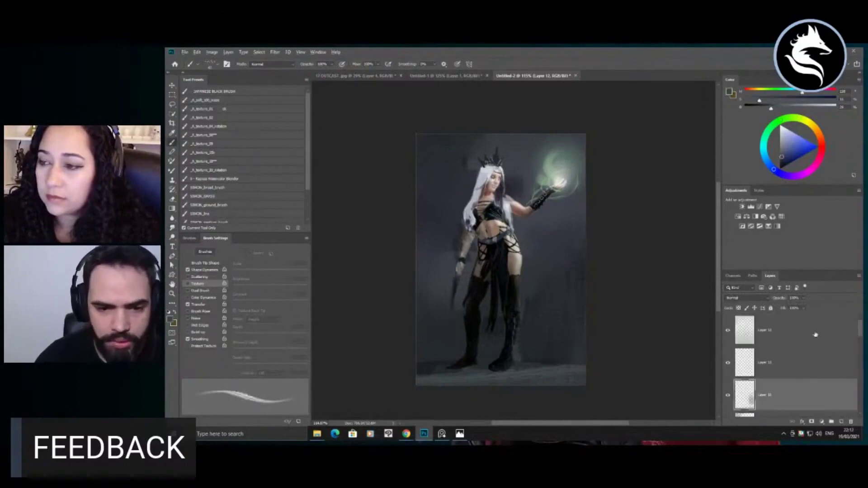
click(839, 422)
alt+click(508, 176)
alt+click(465, 165)
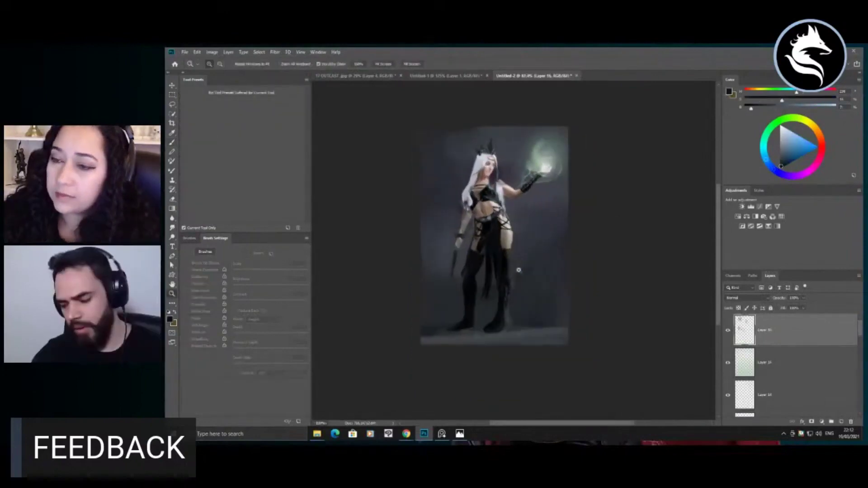
Step: Examine the whole paint-over enlarged in full-screen view, and return to the standard workspace
drag(517, 269, 514, 280)
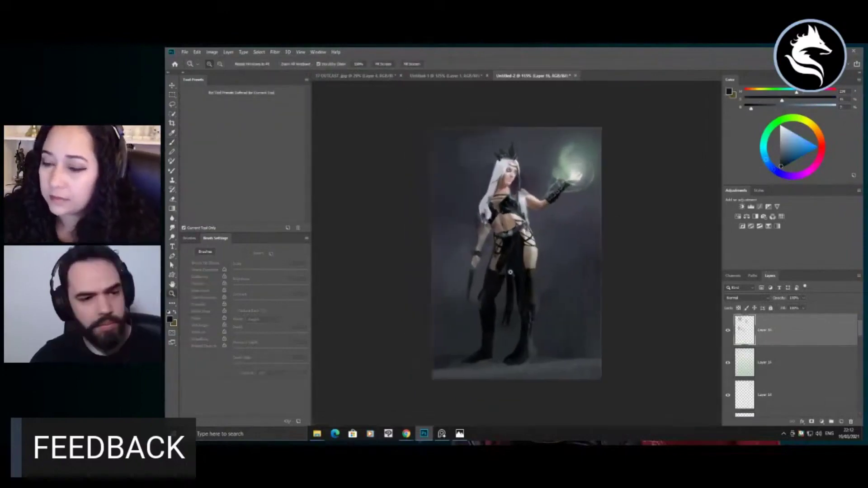
key(f)
key(f)
click(507, 297)
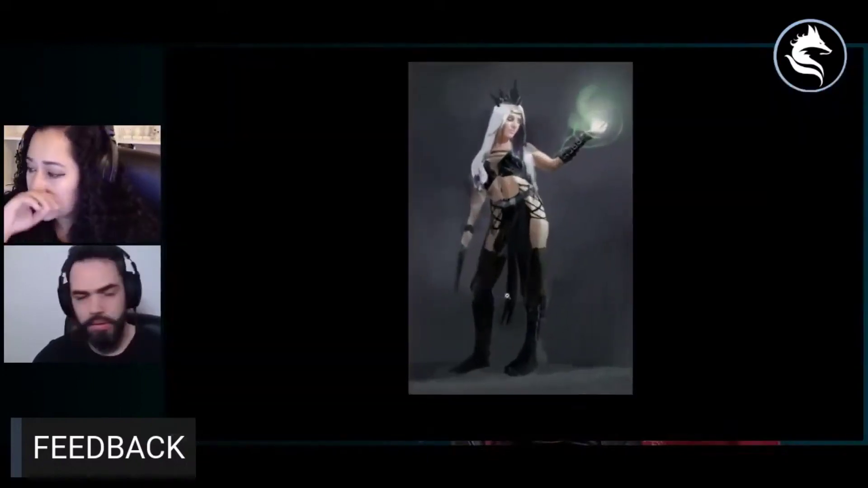
drag(536, 282, 573, 306)
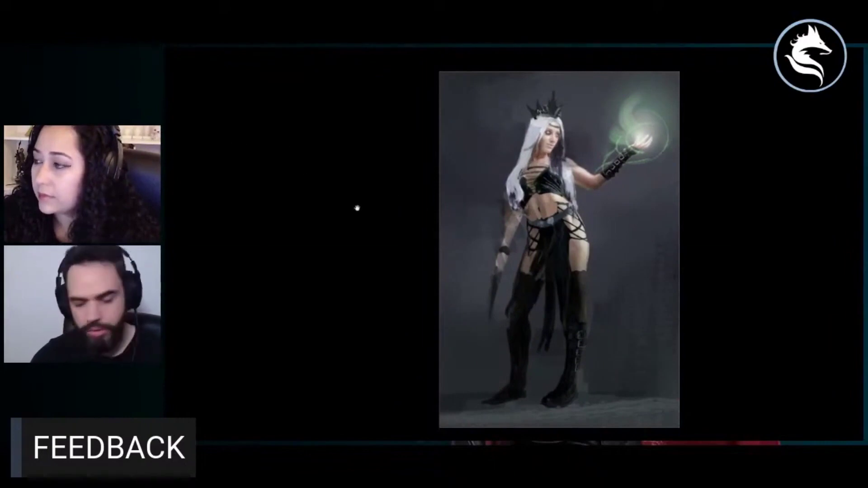
key(f)
Step: Move the hidden layer with the original sorceress composite from the bottom of the layer stack to the very top
drag(860, 331, 860, 408)
drag(774, 371, 776, 354)
scroll(775, 359, up, 5)
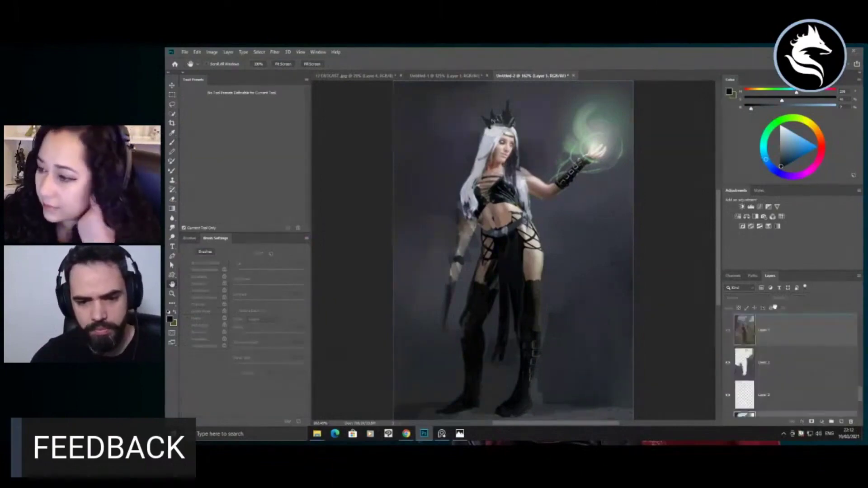
drag(775, 337, 765, 318)
Step: Compare the original composite with the paint-over by repeatedly showing and hiding the original's layer, leaving it hidden
click(728, 331)
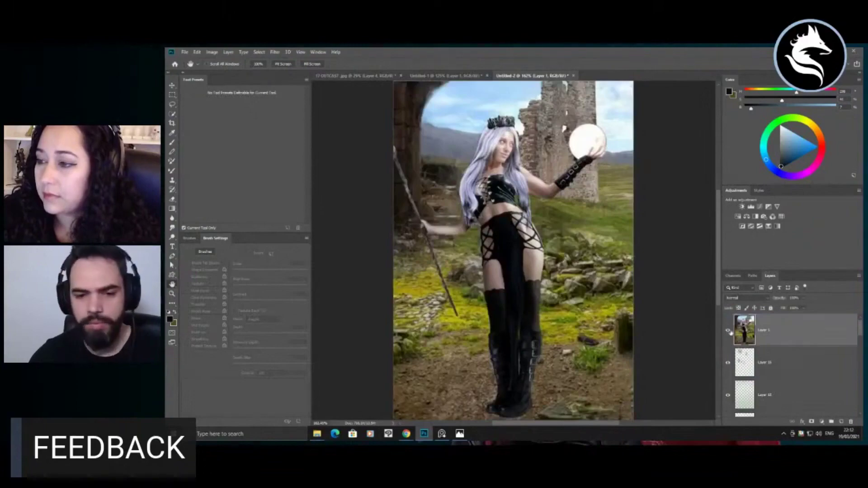
click(729, 330)
click(728, 331)
click(729, 333)
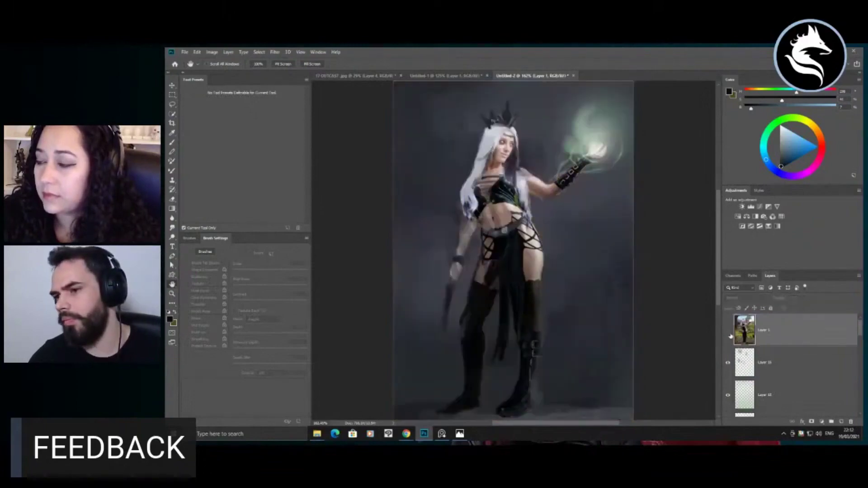
click(729, 334)
click(729, 339)
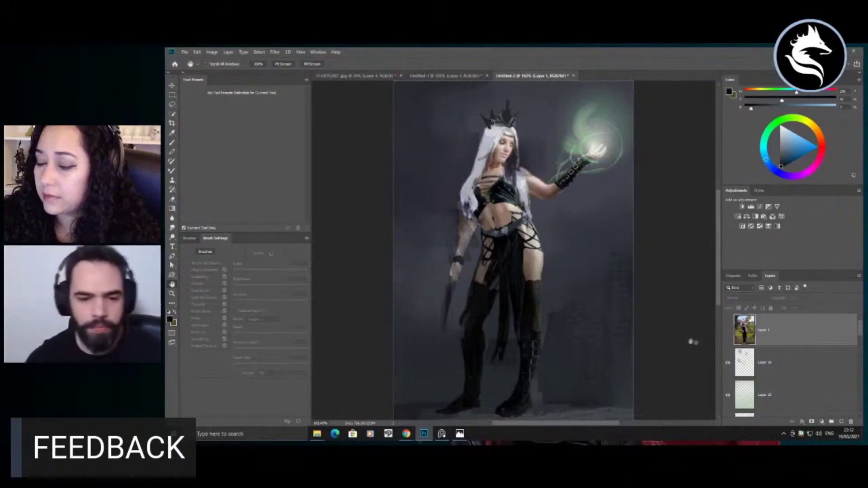
click(728, 331)
click(729, 331)
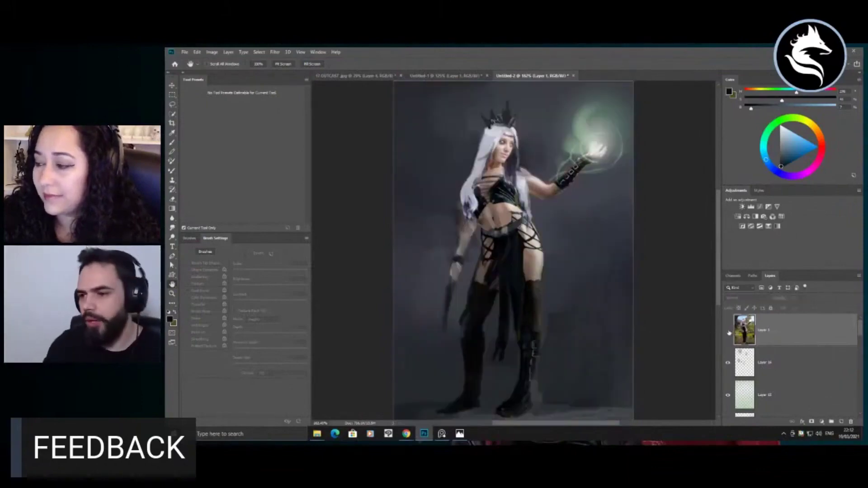